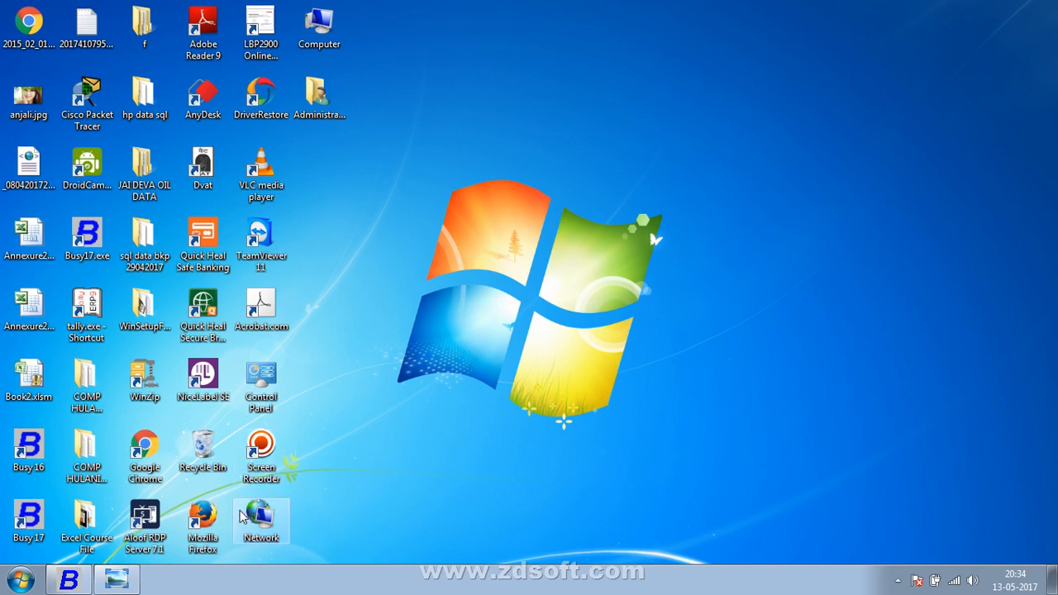
Open the photo IMG_20170505_200441.jpg and examine the profit and loss account for the year ended 31 March 2016 at enlarged size.
click(120, 579)
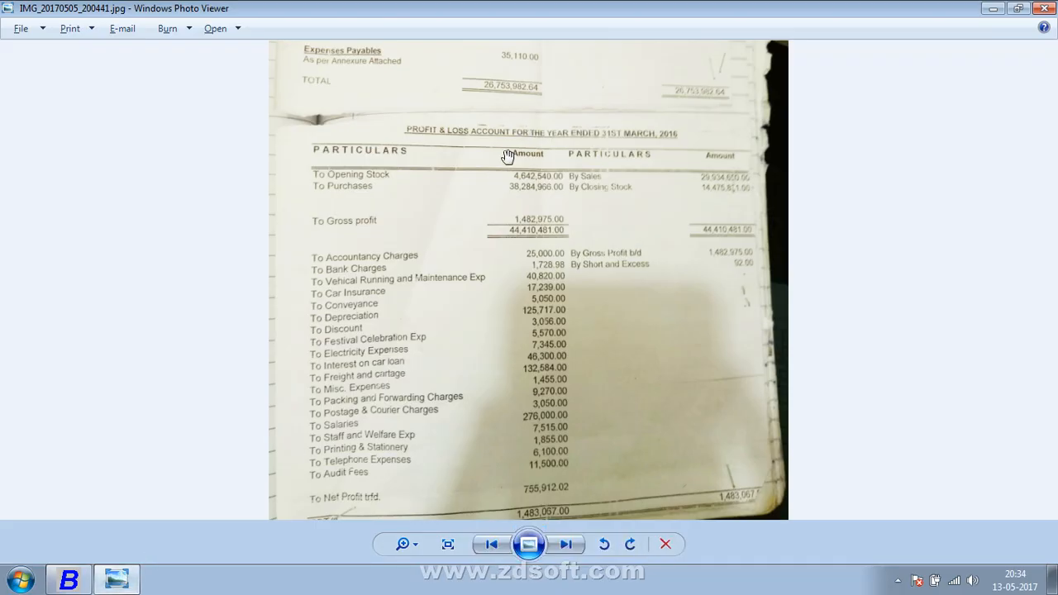
scroll(503, 182, up, 2)
scroll(503, 182, up, 1)
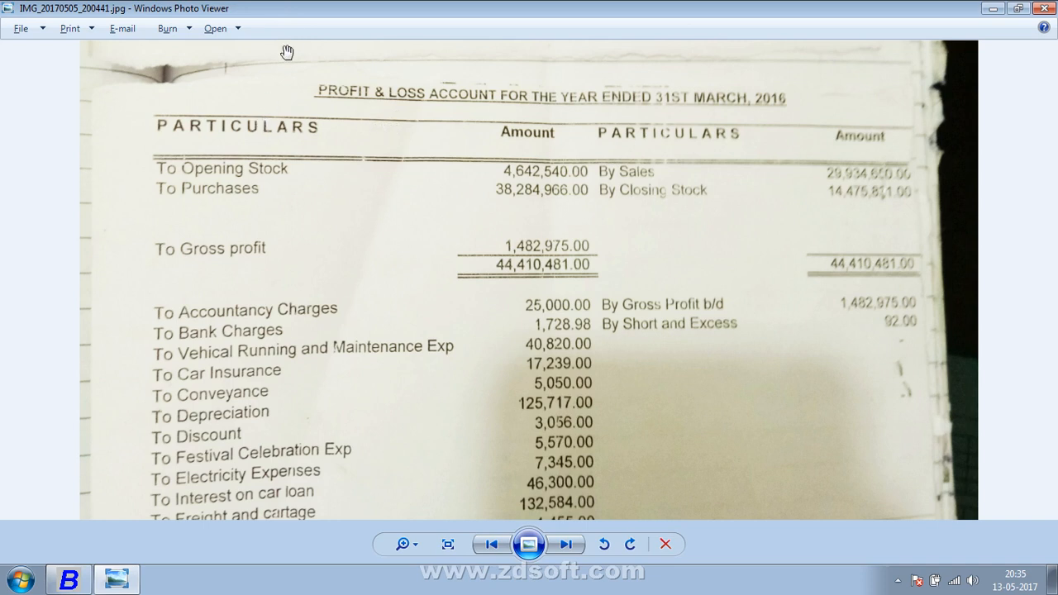
drag(306, 294, 303, 236)
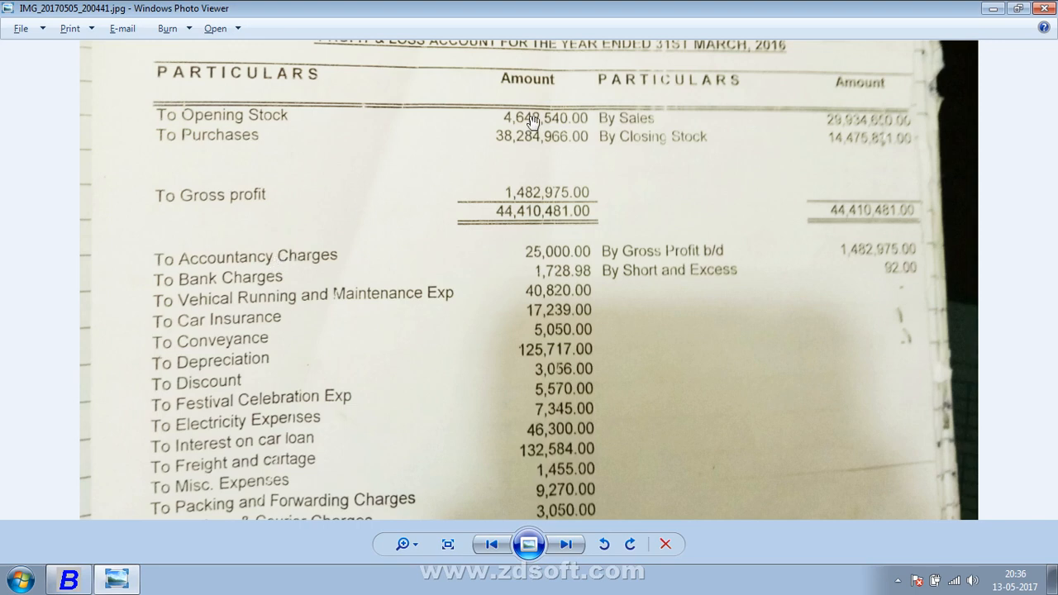
Switch to Busy 17 and open a blank form for adding an account master.
click(993, 8)
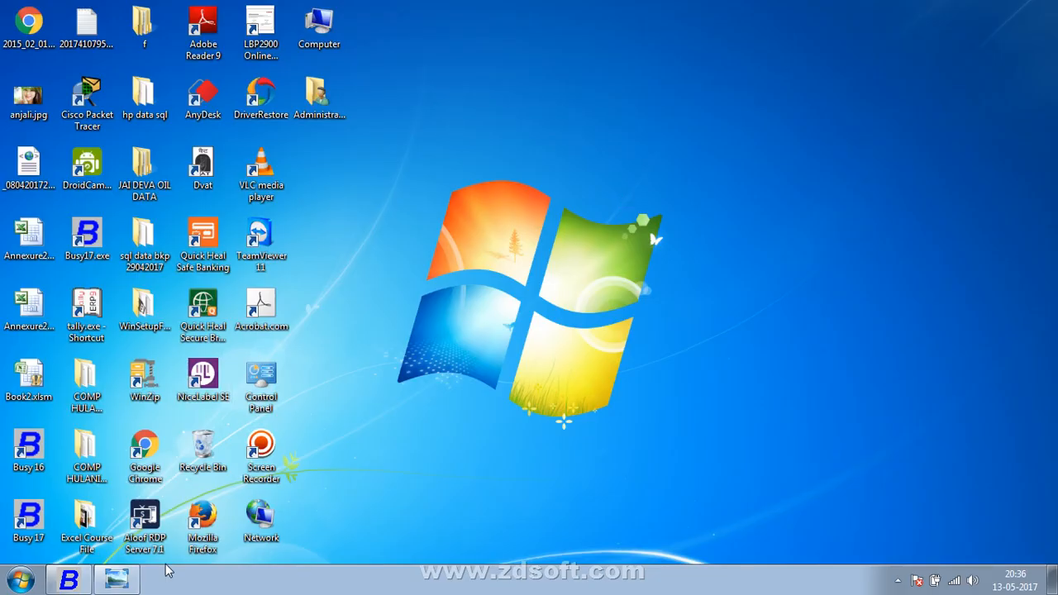
click(75, 578)
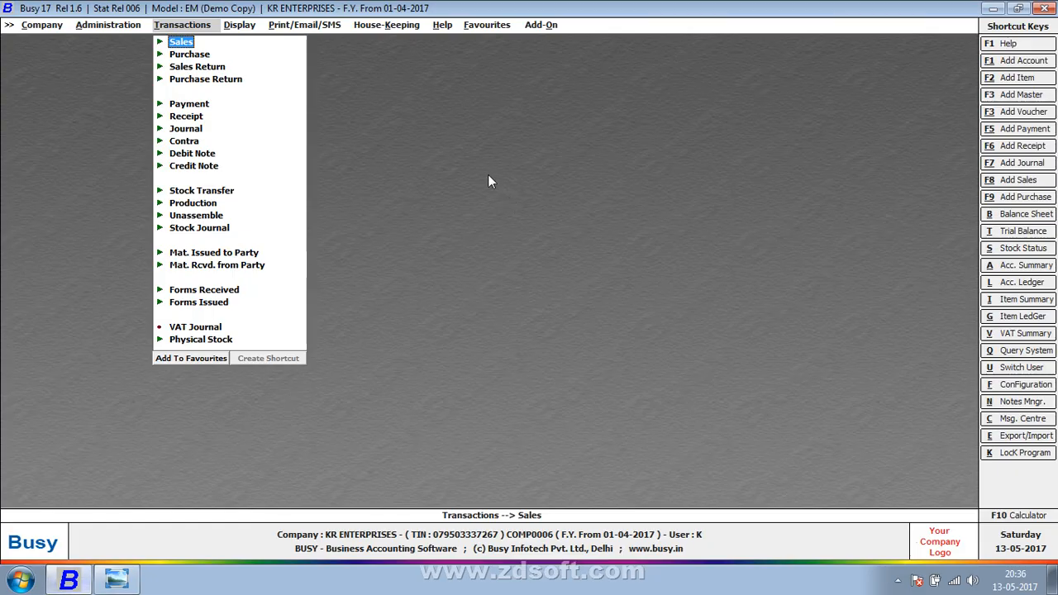
key(Left)
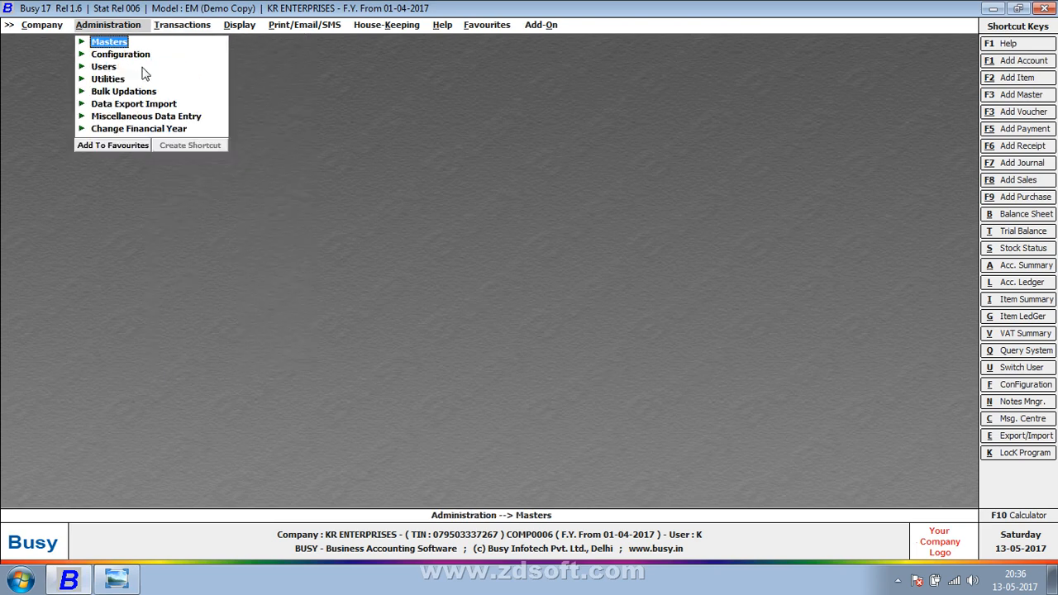
key(Right)
key(Right)
key(Return)
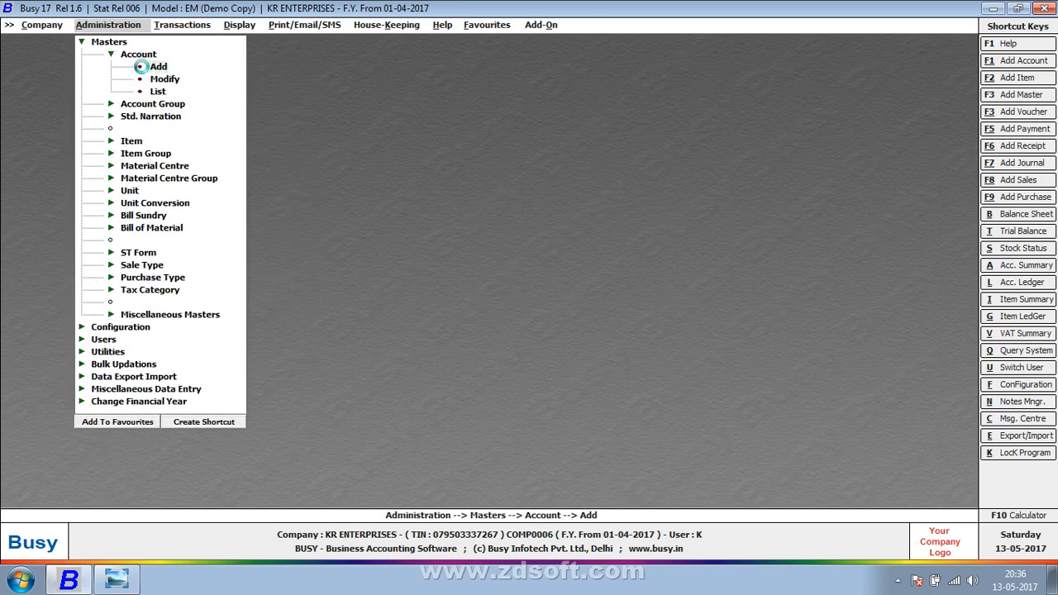
Review the heading and trading section of the profit and loss account photo, ending at the desktop.
key(alt+Tab)
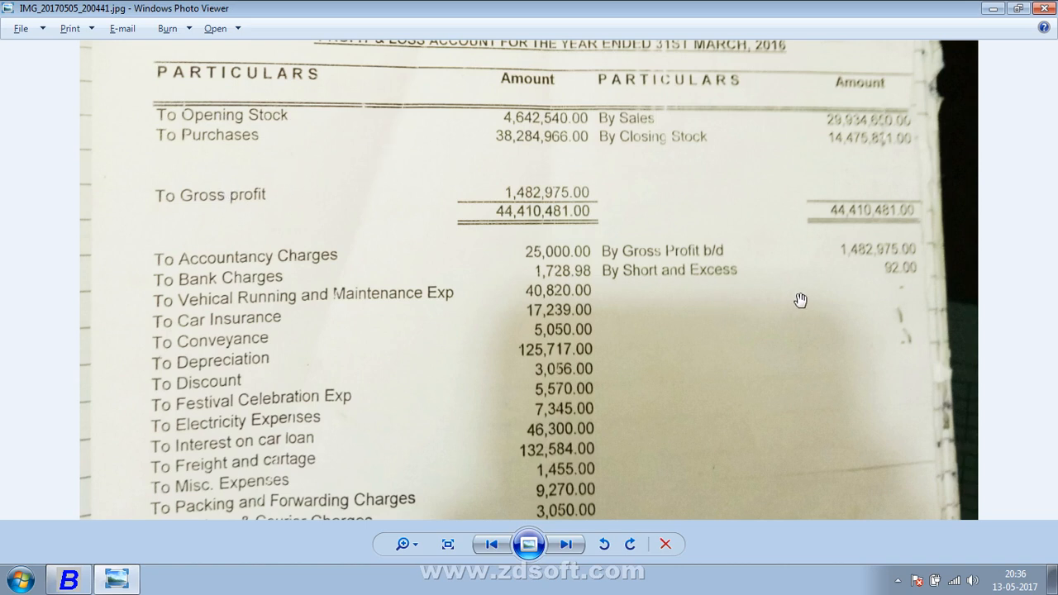
drag(563, 153, 549, 232)
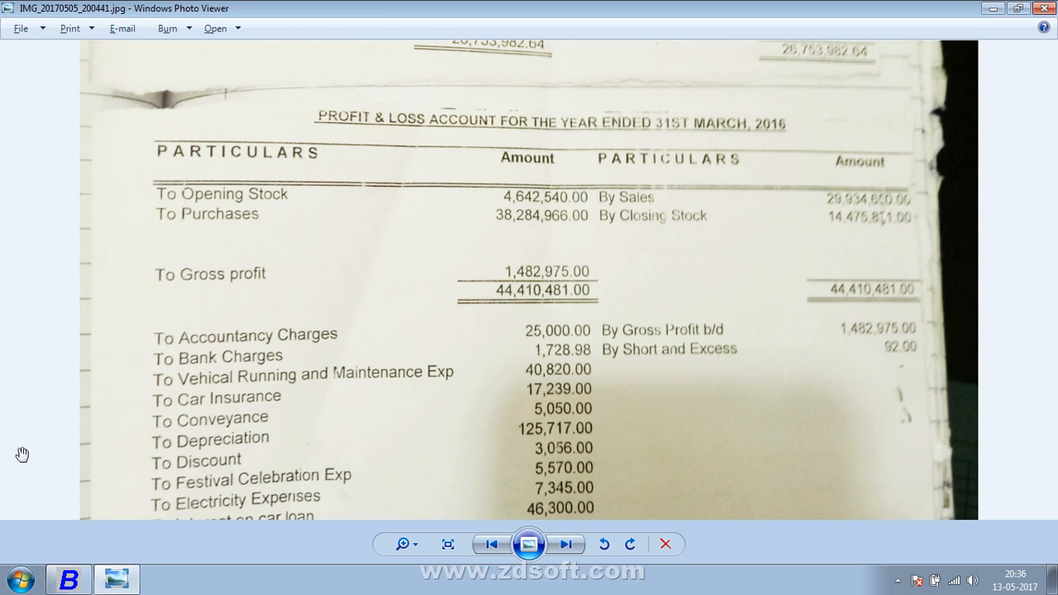
right_click(232, 580)
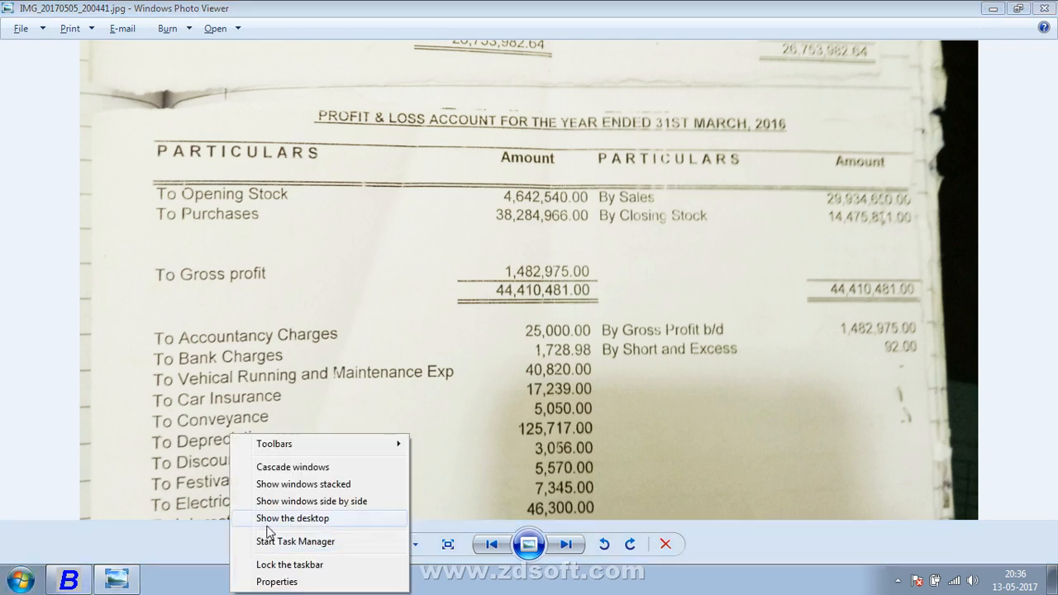
click(273, 518)
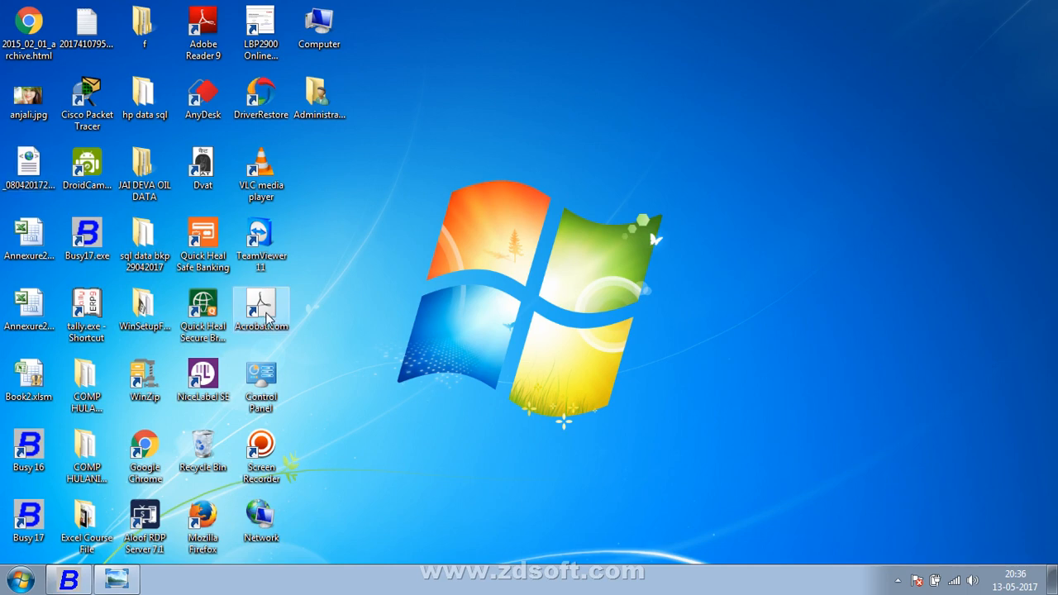
Browse the computer to the Videos library and open the account busy folder.
click(335, 51)
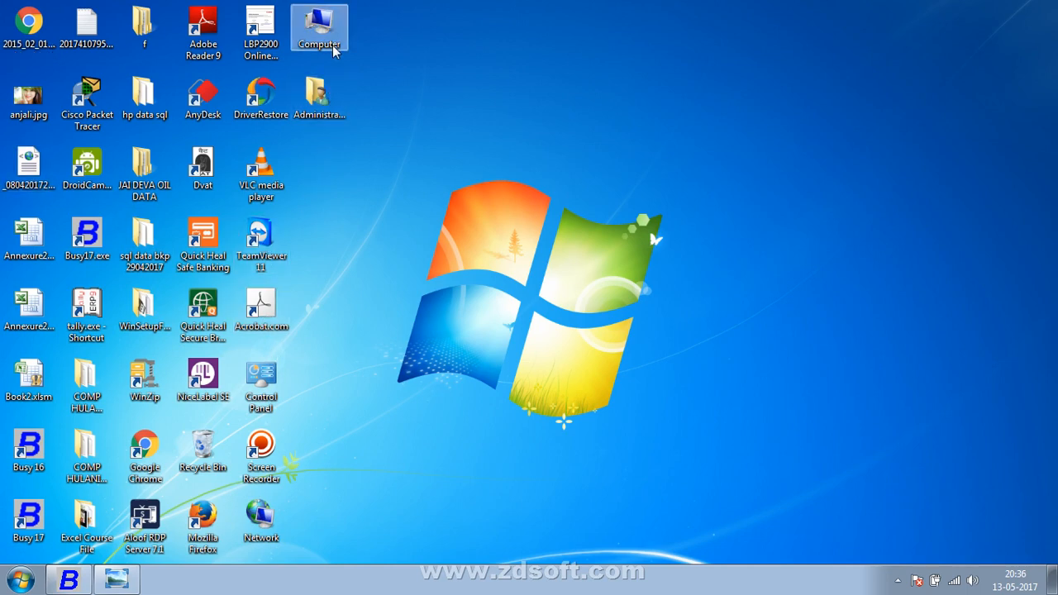
double_click(335, 52)
click(51, 232)
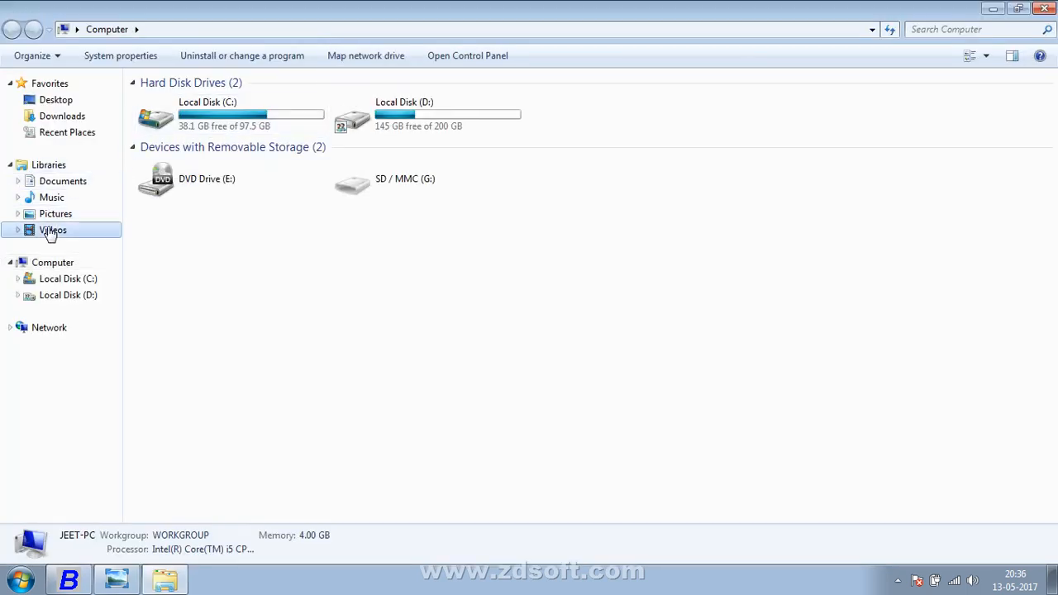
double_click(158, 167)
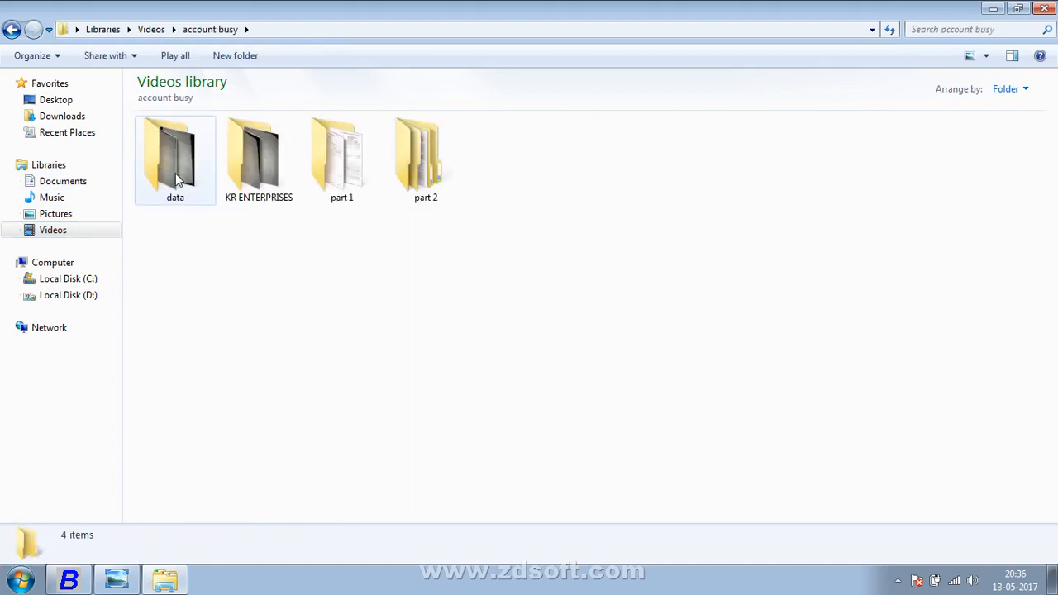
click(176, 180)
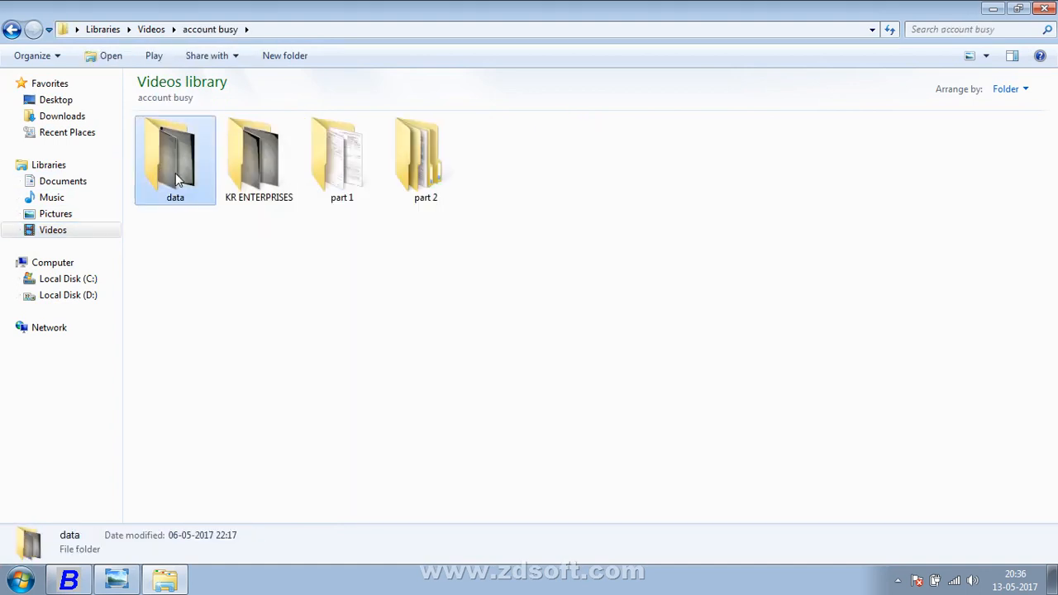
click(11, 30)
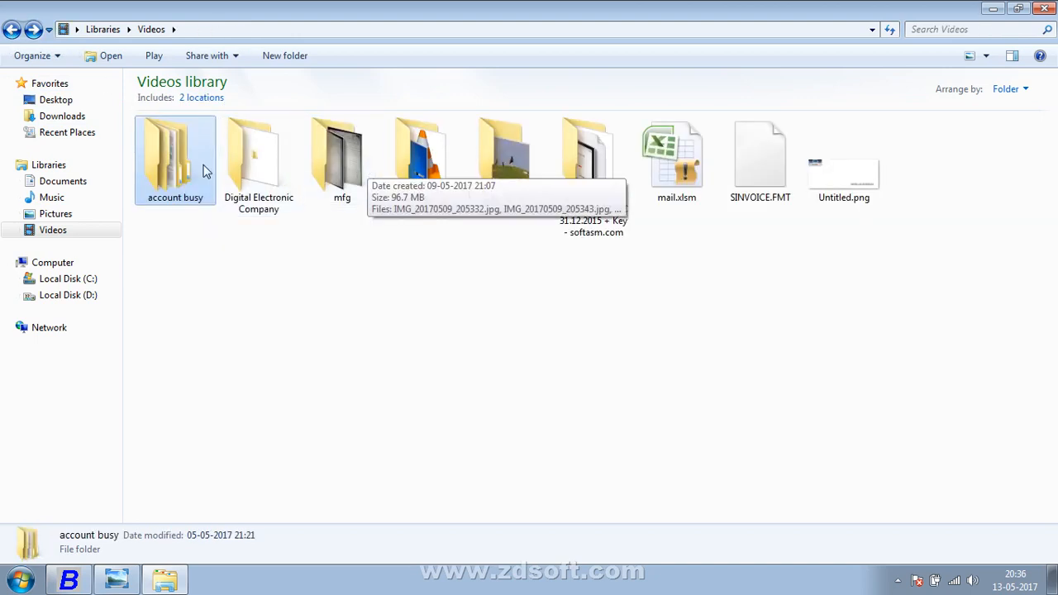
double_click(181, 172)
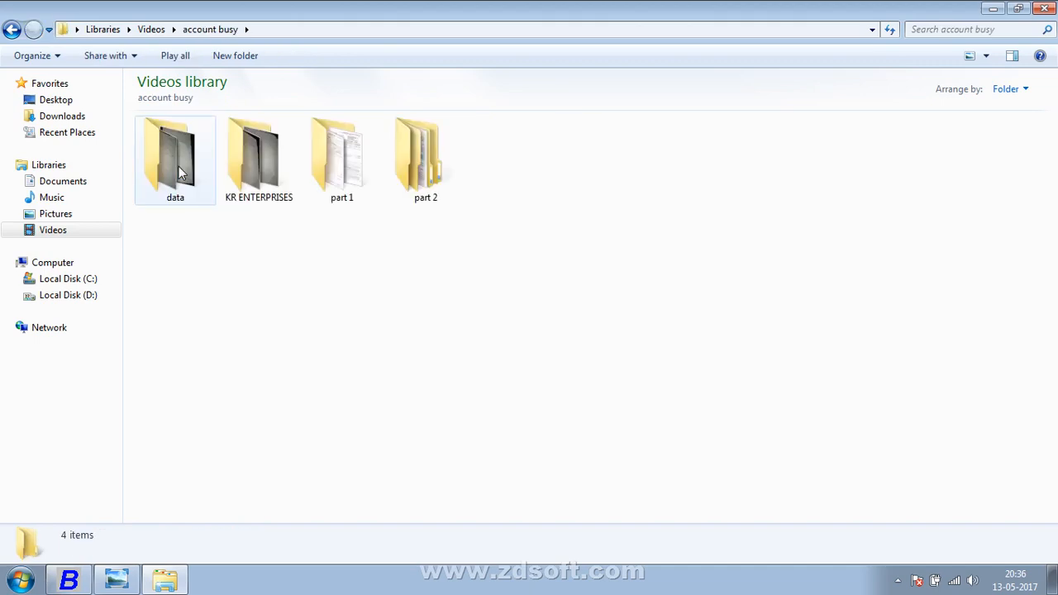
Look through the image files in the KR ENTERPRISES folder and return to the account busy folder.
click(239, 195)
double_click(240, 195)
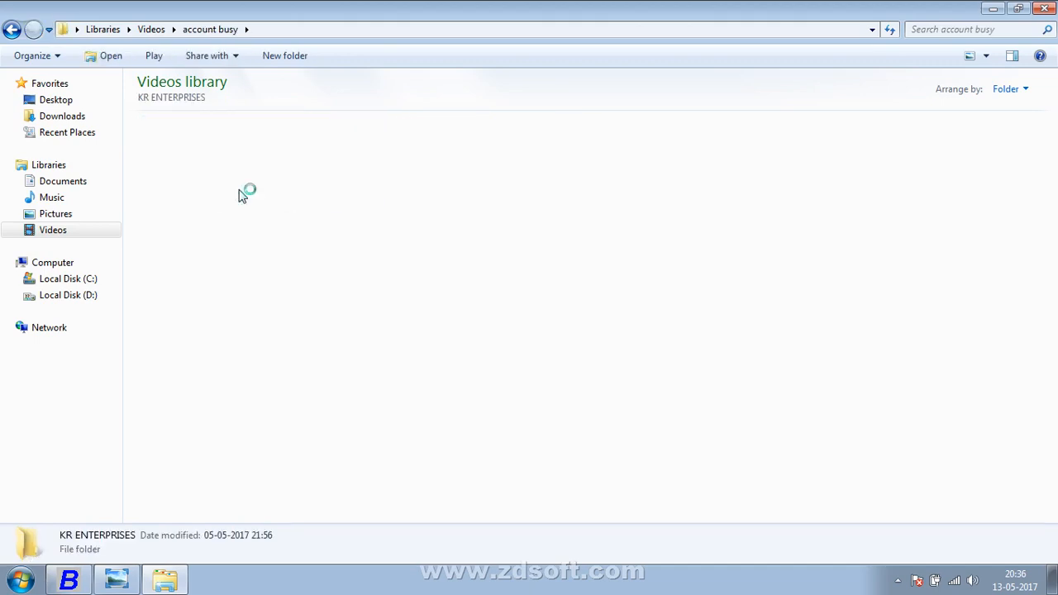
scroll(244, 207, down, 3)
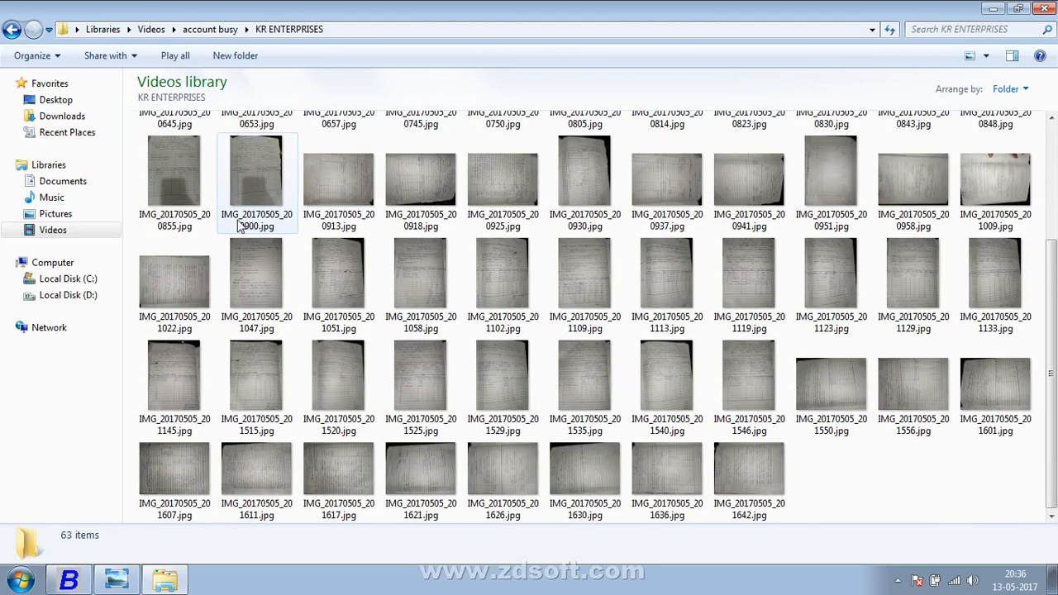
click(11, 29)
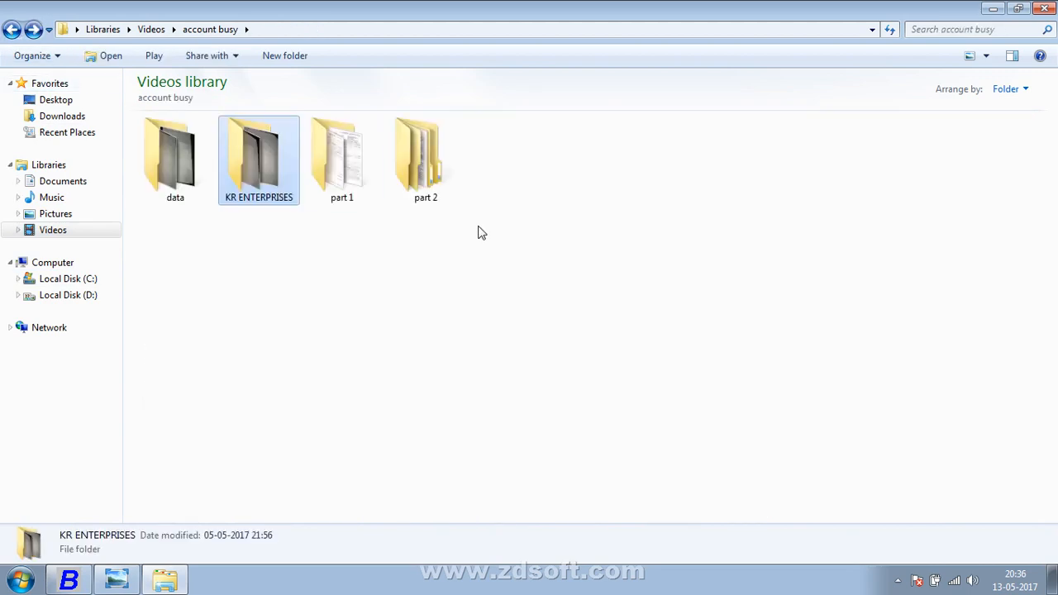
View the contents of the part 1 and part 2 folders and return to the account busy folder.
double_click(347, 167)
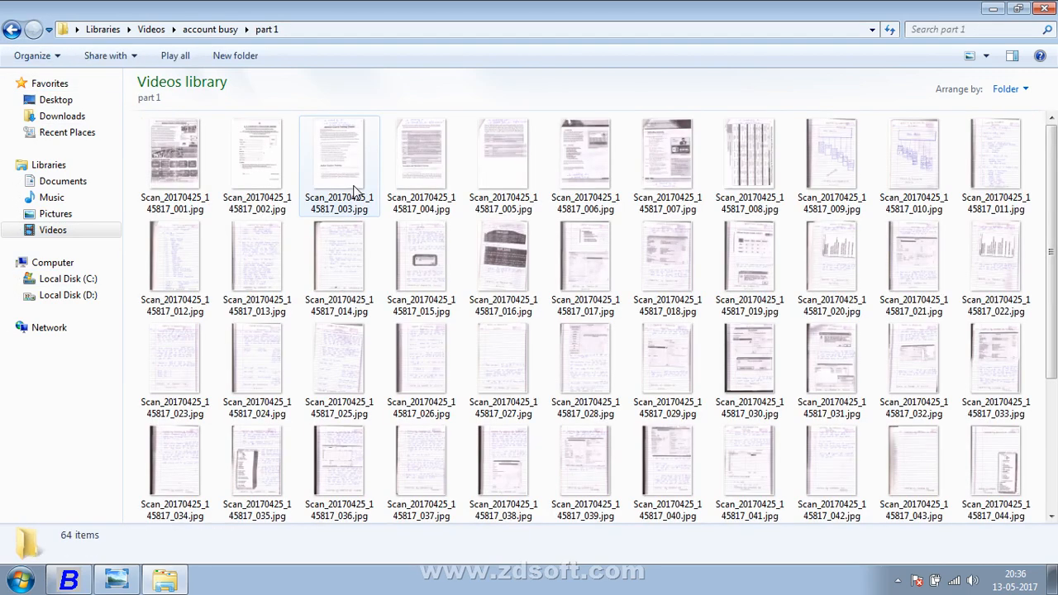
click(11, 30)
click(428, 188)
double_click(427, 189)
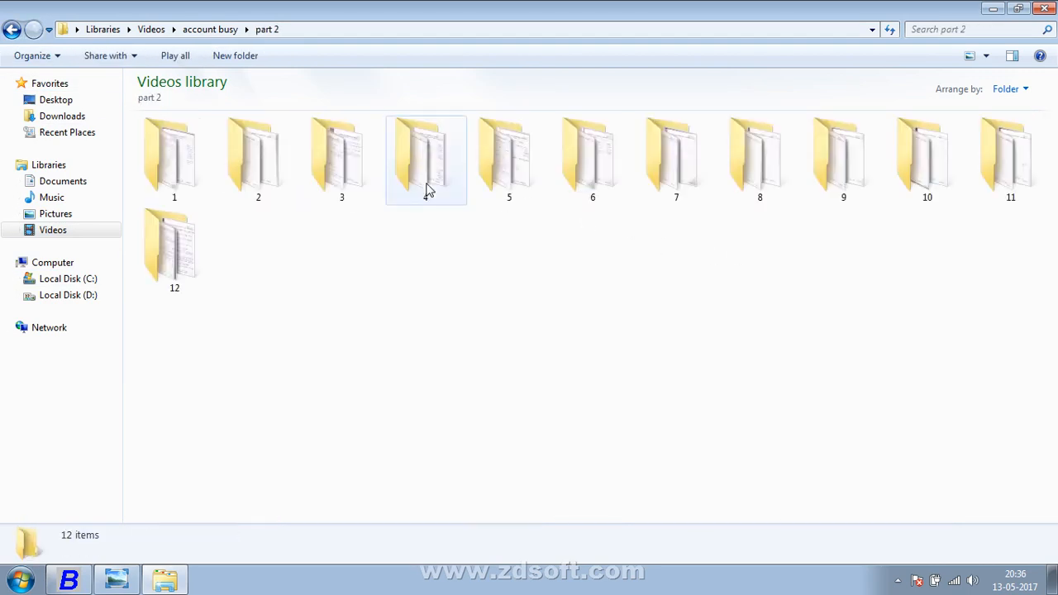
click(12, 29)
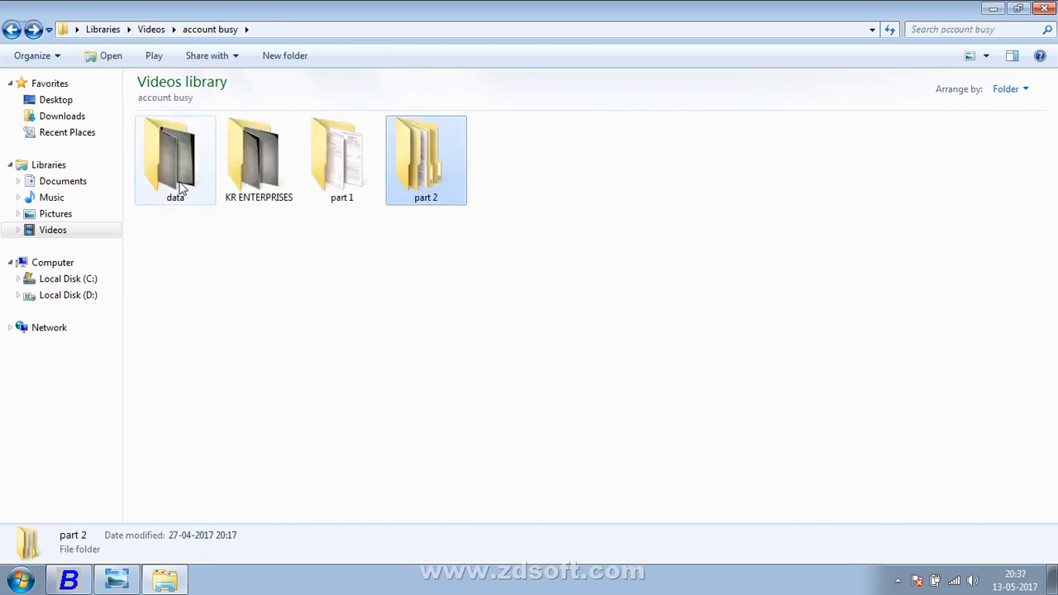
Return to the Videos library to view the account busy folder, and minimize the file browser window.
click(52, 230)
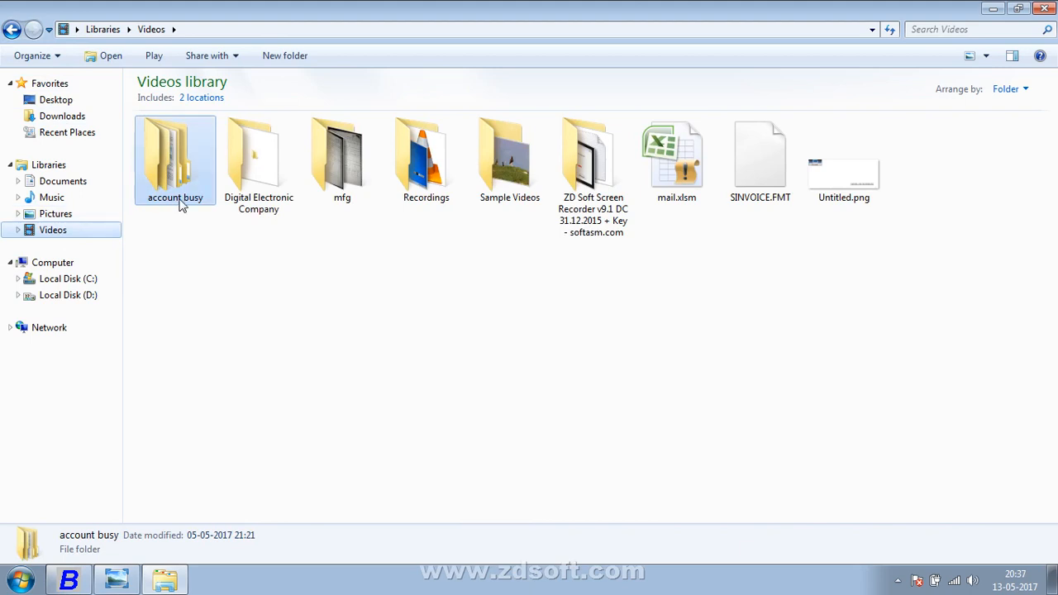
mouse_move(182, 206)
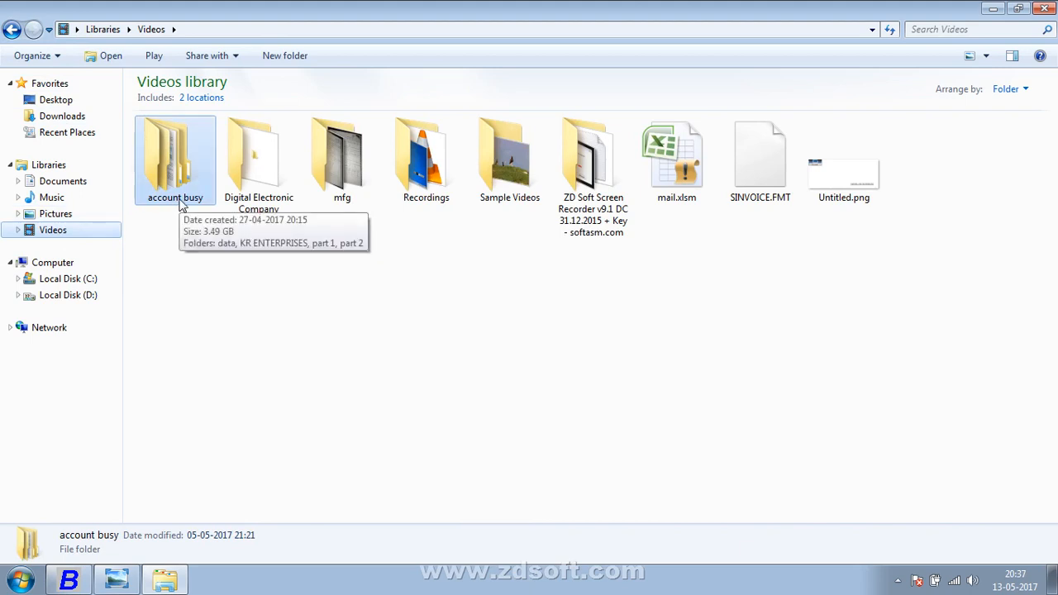
click(993, 8)
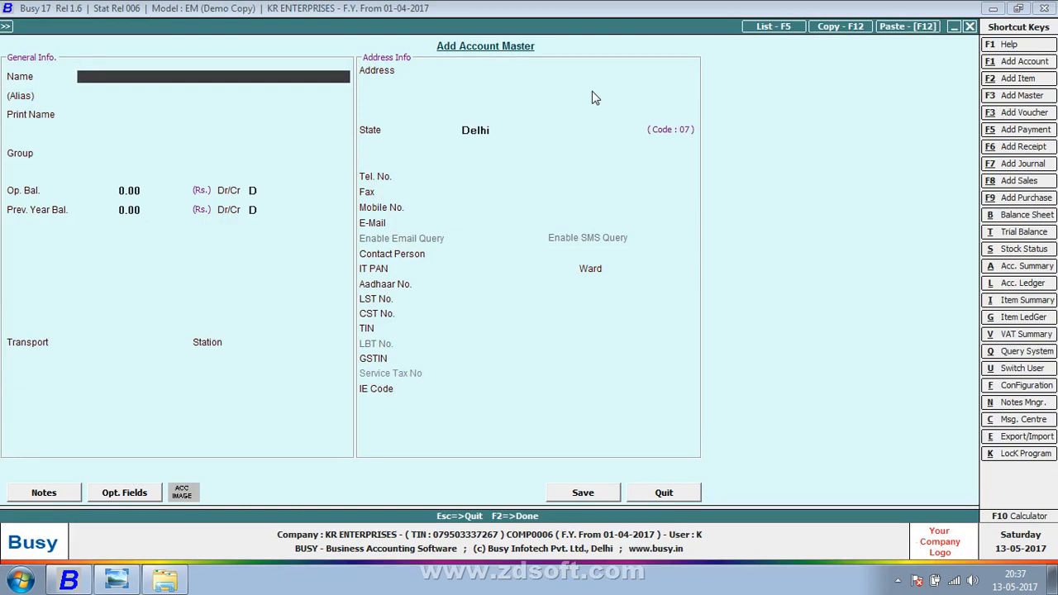
Switch to the profit and loss account photo and examine the expense entries from Accountancy Charges downward.
key(Escape)
key(Return)
click(118, 581)
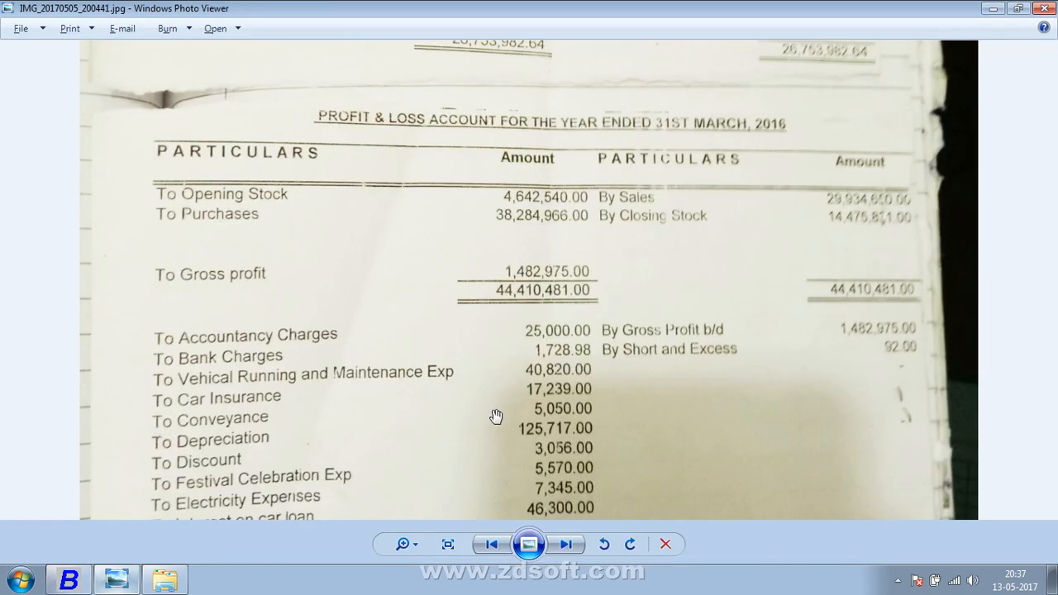
drag(484, 394, 488, 344)
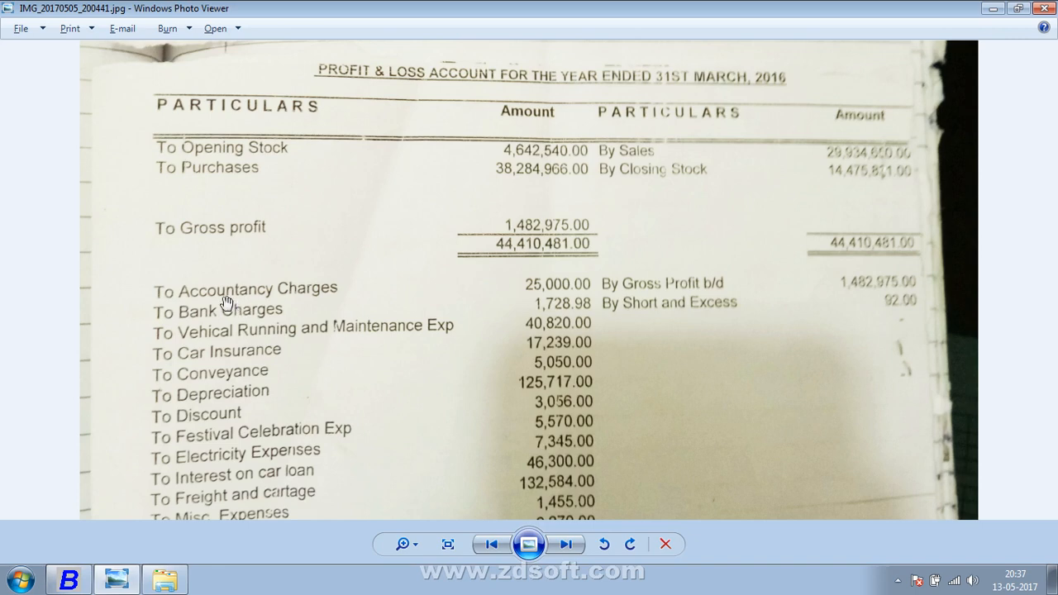
Switch to Busy 17 and enter Accountancy Charges as the new account's name and print name.
key(alt+Tab)
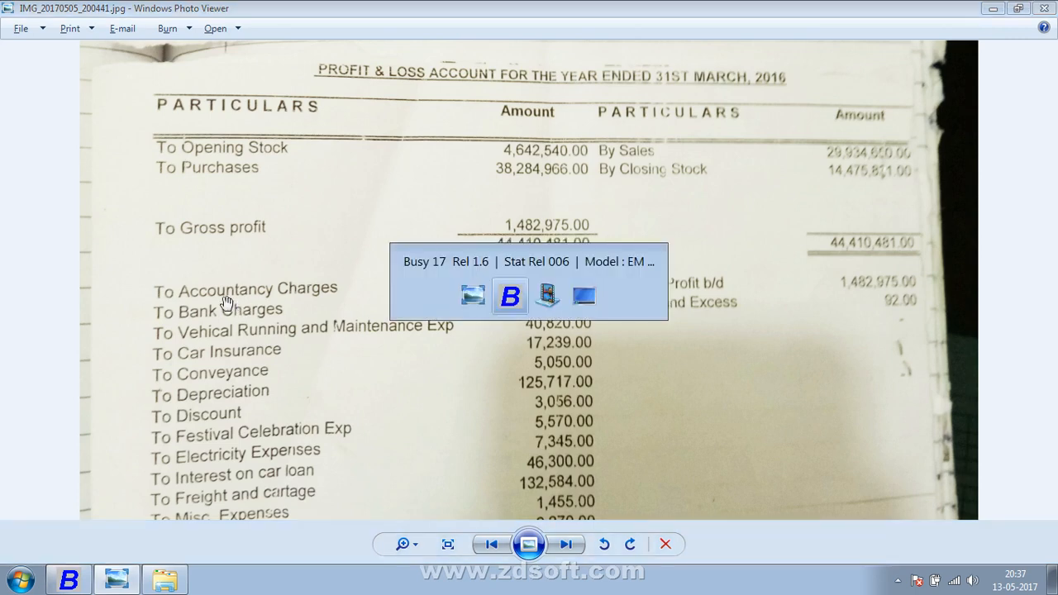
key(Return)
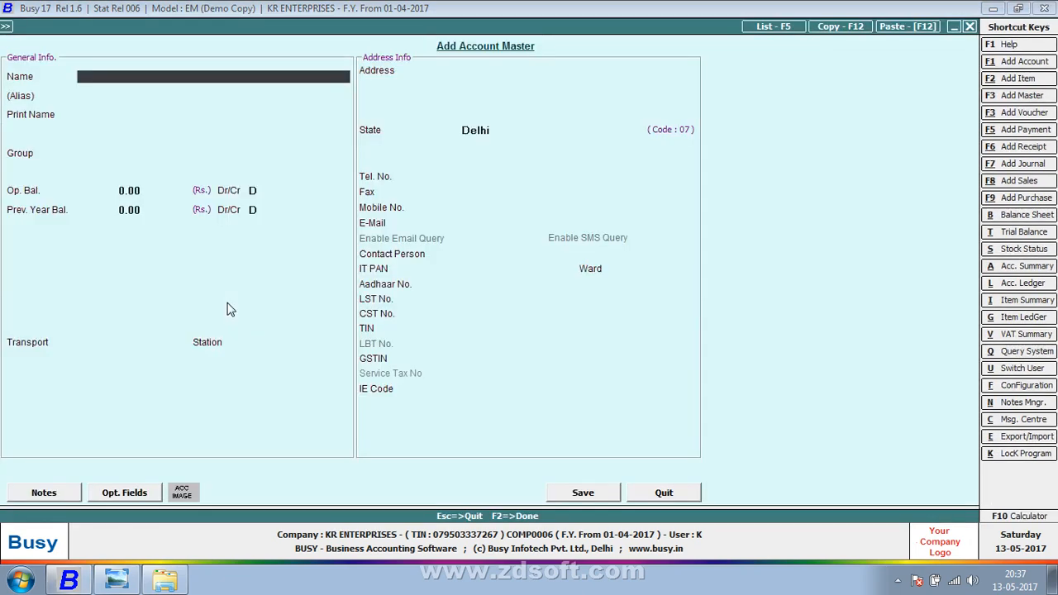
text(a)
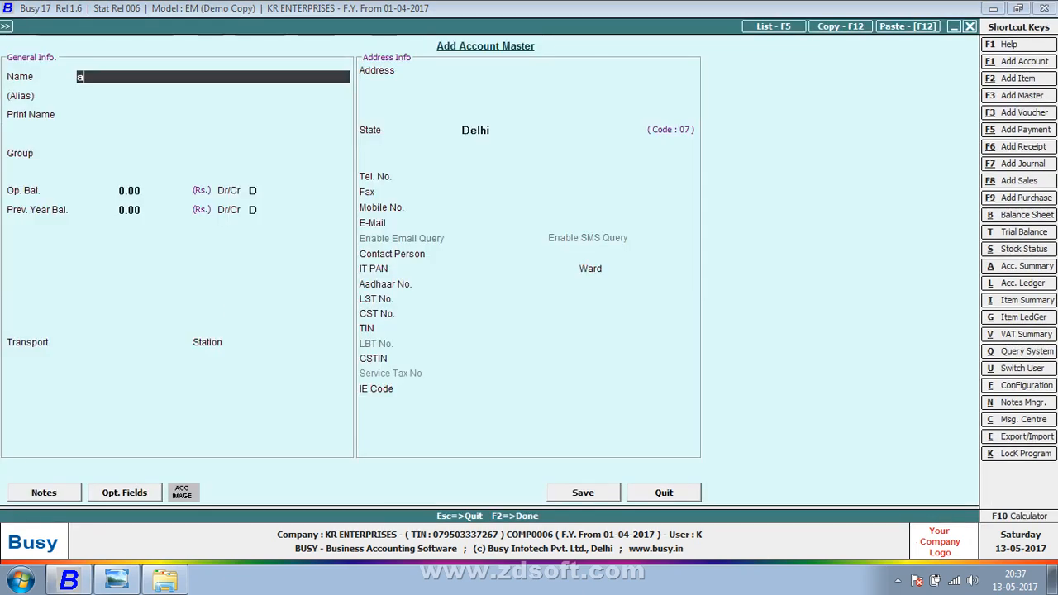
text(ccountancy charges)
key(Return)
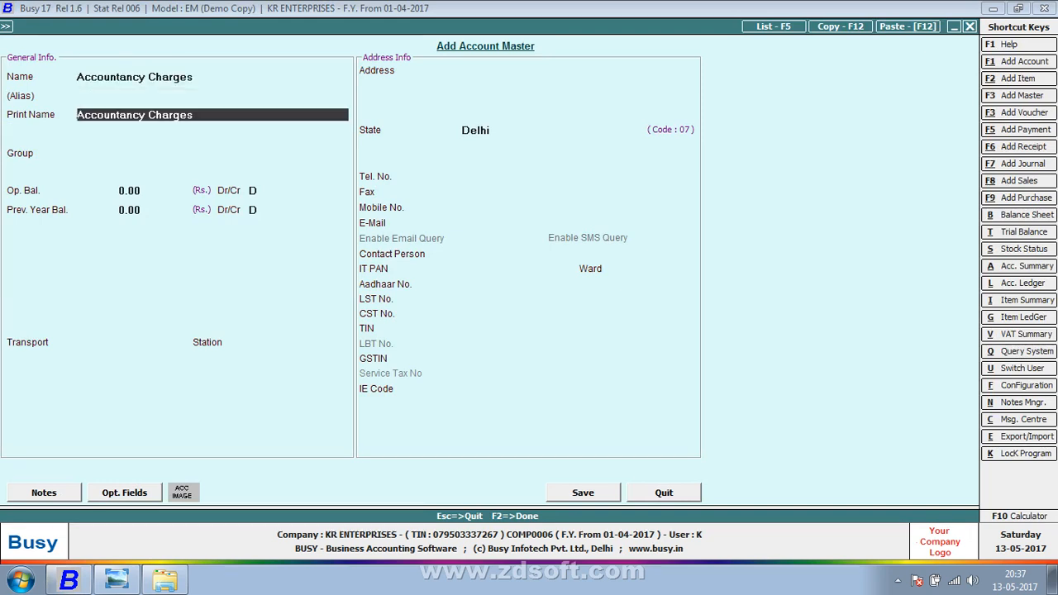
Assign the account to the Expenses (Indirect/Admn.) group and set its opening balance to 25,000.00.
key(Return)
text(in)
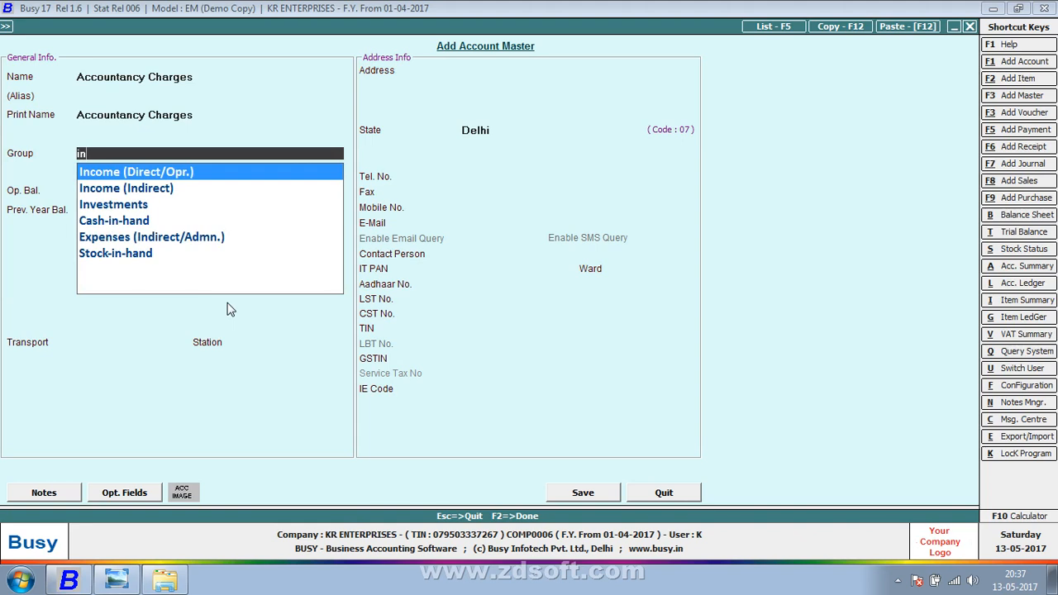
key(Down)
key(Down)
key(Down)
key(Down)
key(Return)
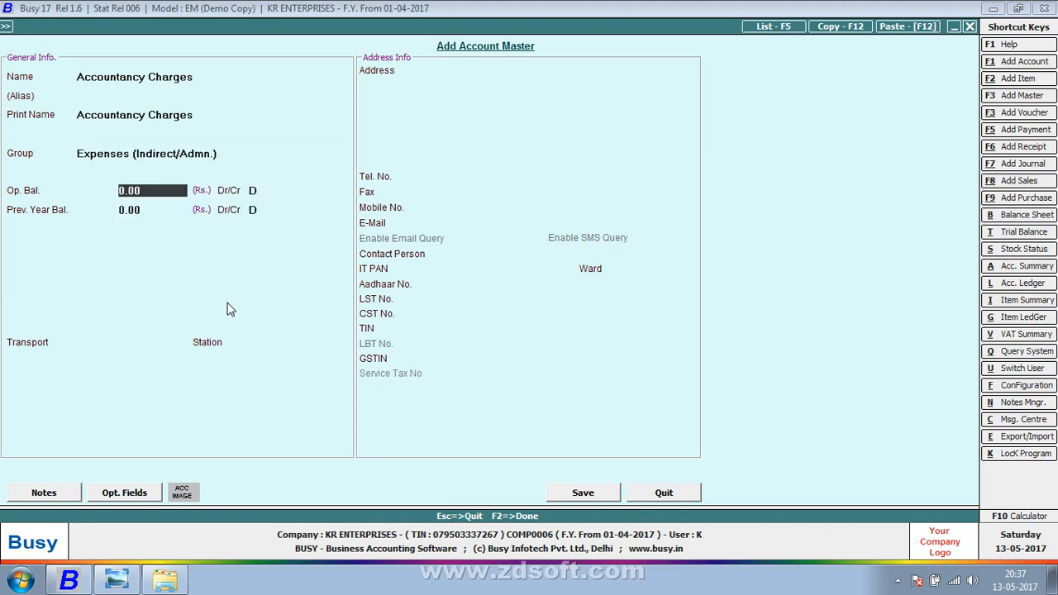
text(25000)
key(Return)
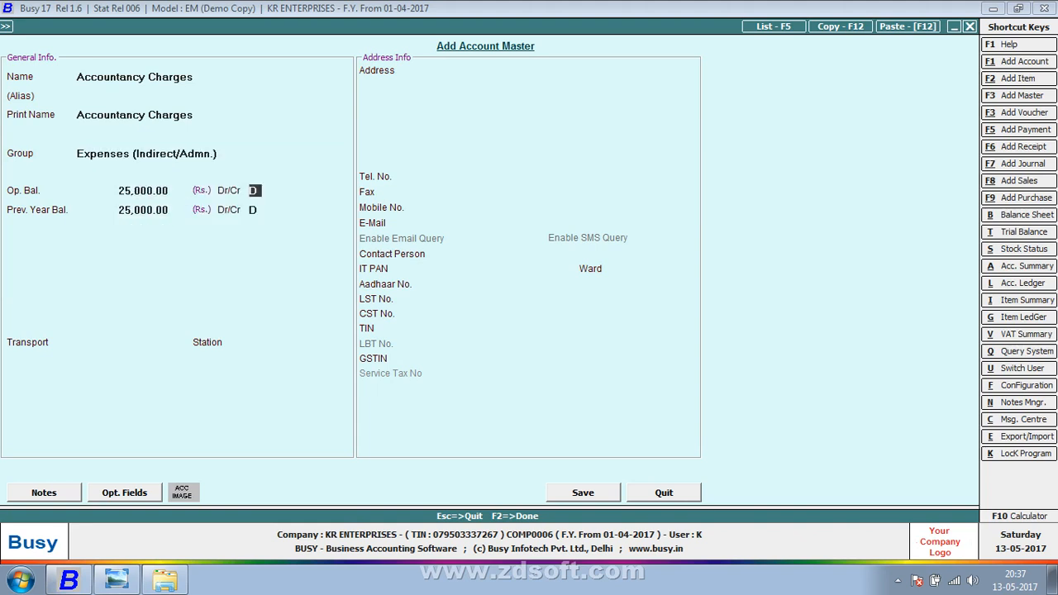
Save the Accountancy Charges account master and check the profit and loss photo for the next expense entry, Bank Charges.
key(F2)
key(Return)
key(alt+Tab)
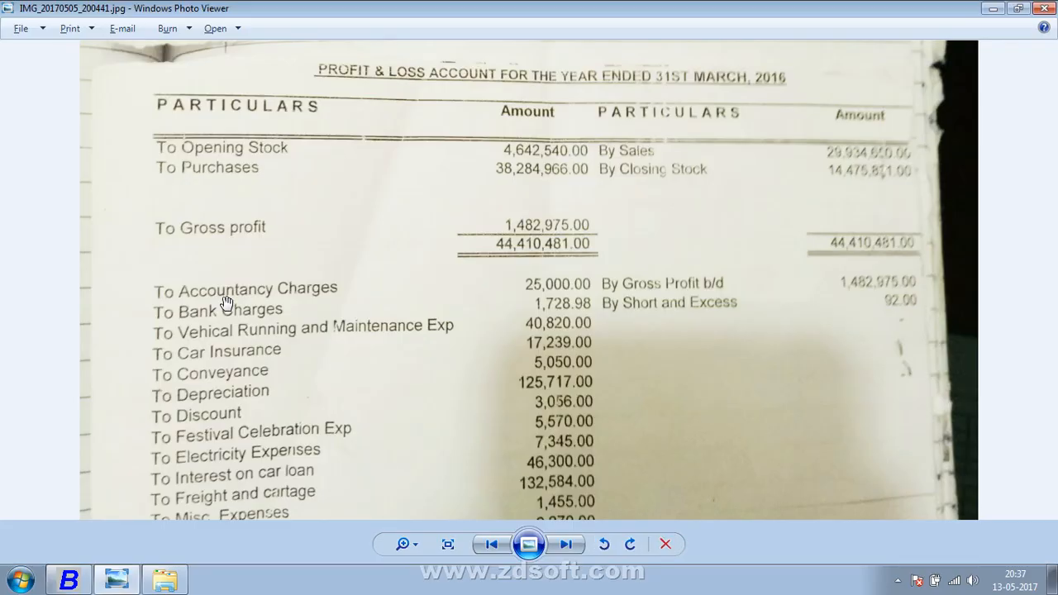
key(alt+Tab)
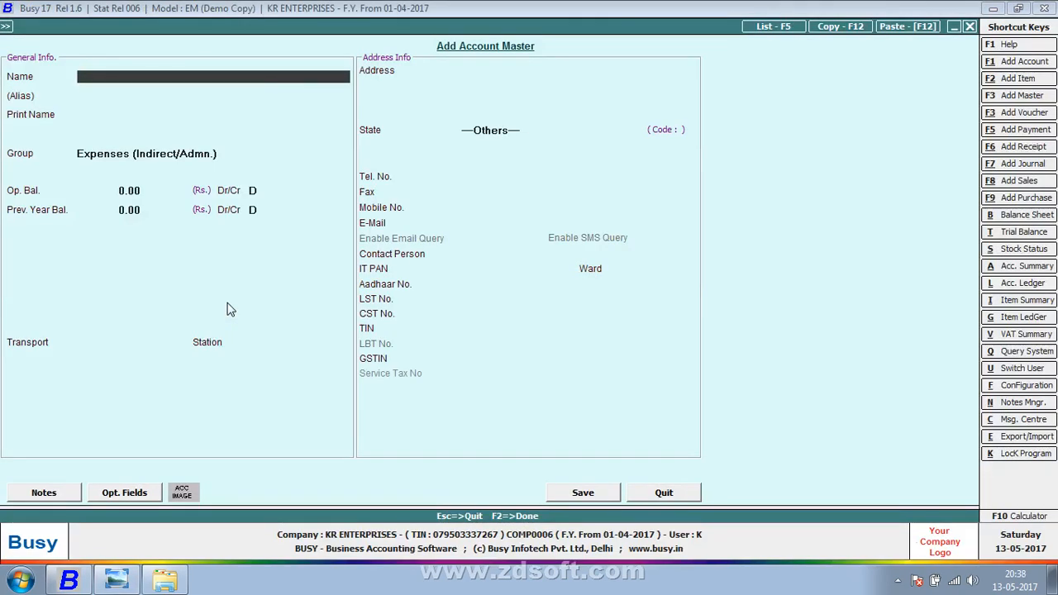
key(alt+Tab)
key(alt+Tab)
Leave the blank new-account form and open the existing Bank Charges account for modification.
key(Escape)
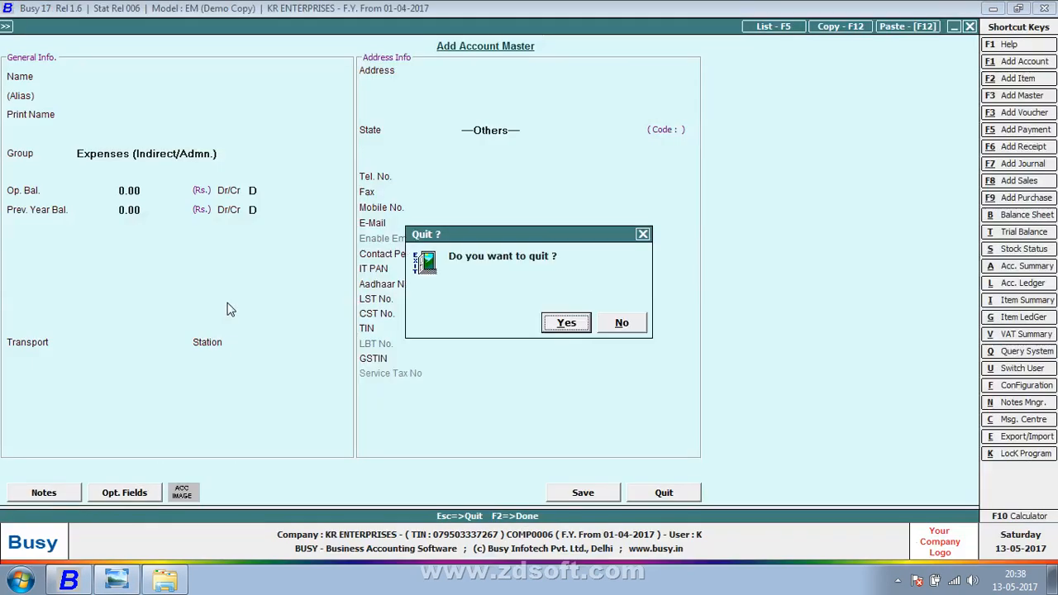
key(Return)
key(Down)
key(Return)
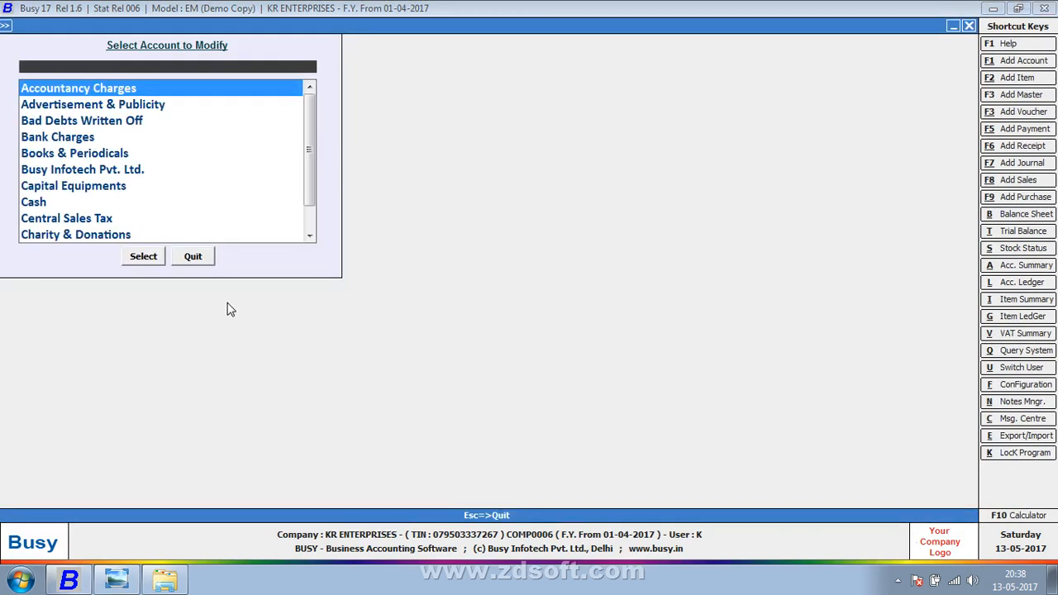
text(Bank)
key(Return)
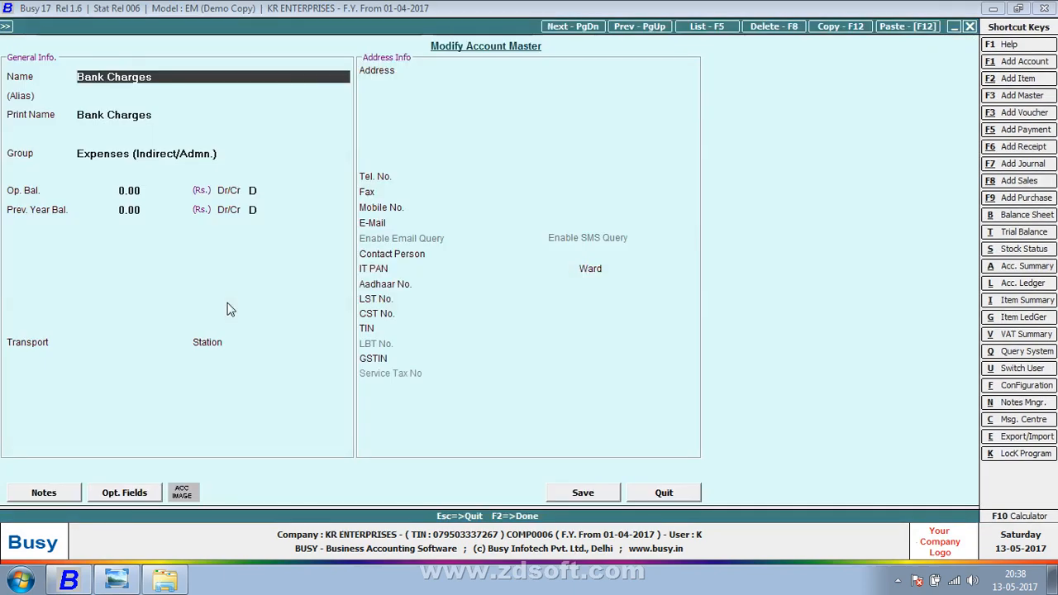
Set the Bank Charges opening balance to 1,728.98 using the profit and loss photo, and save the master.
key(Return)
key(Return)
key(Return)
key(Return)
key(alt+Tab)
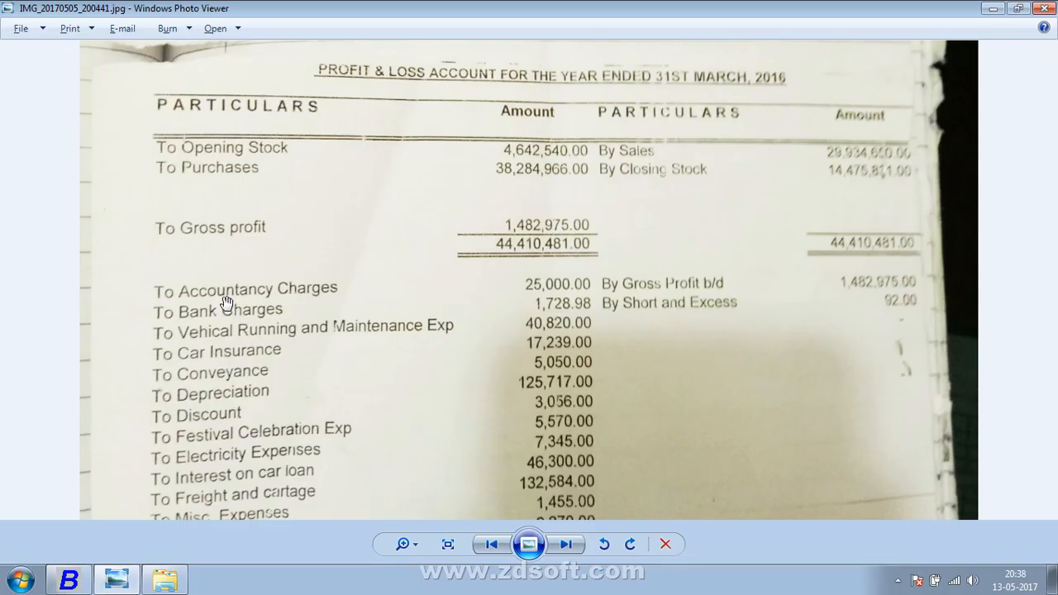
key(alt+Tab)
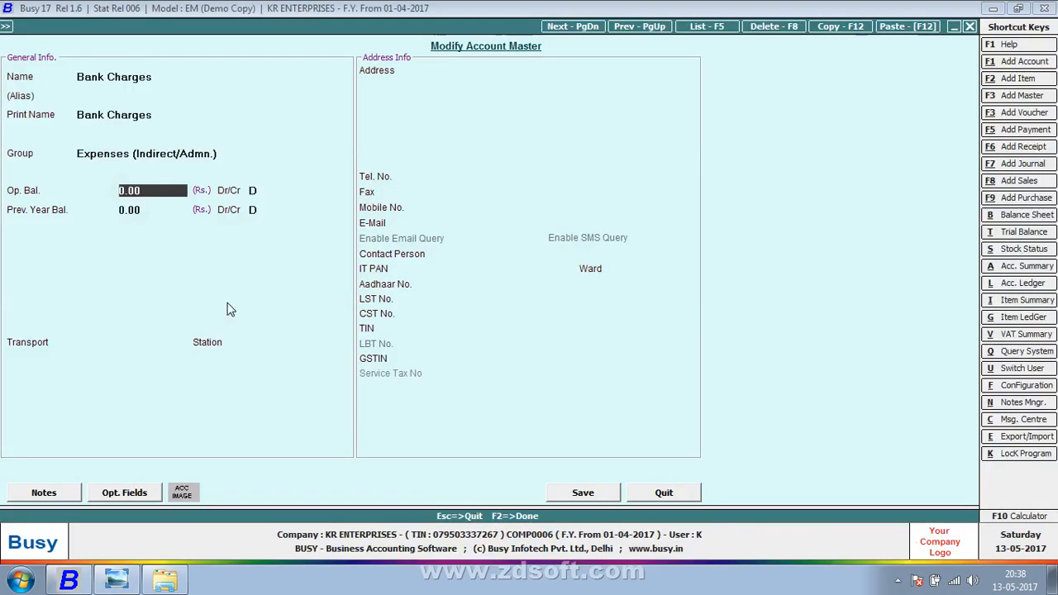
text(1,728.98)
key(Return)
key(F2)
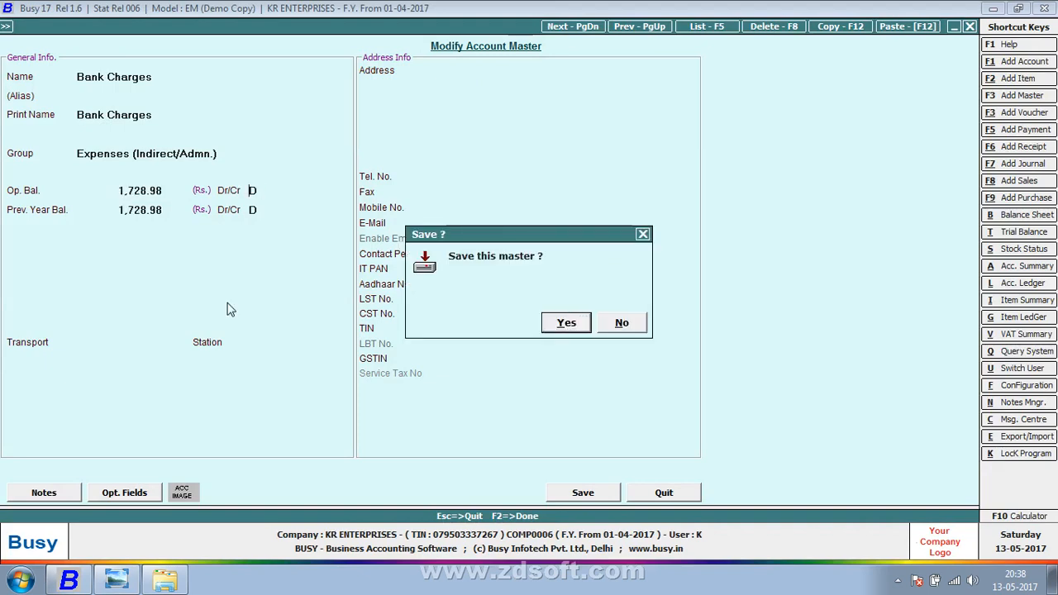
key(Return)
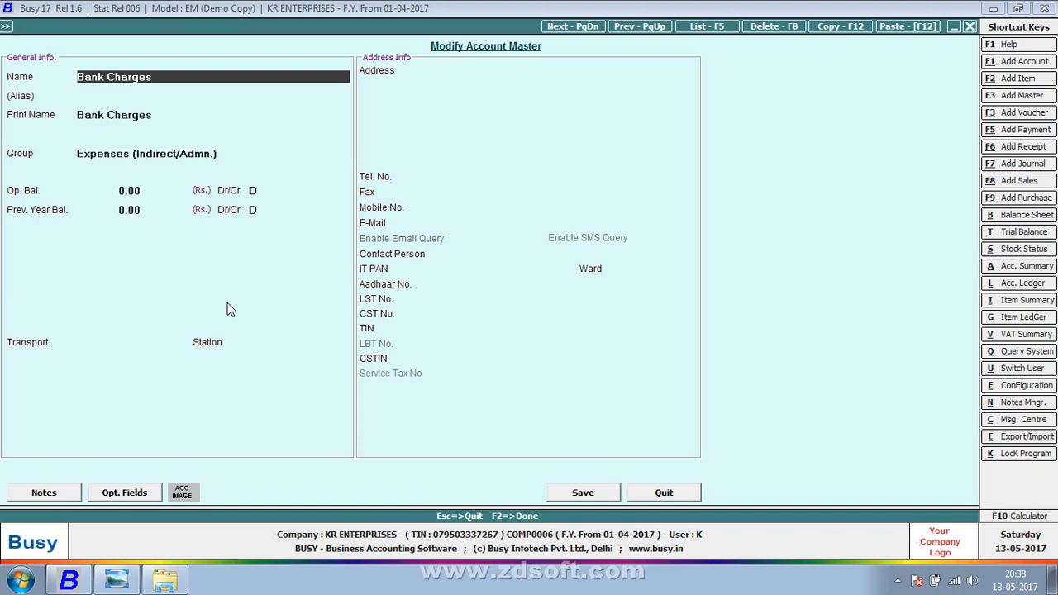
Check the next expense in the profit and loss photo and reopen Bank Charges to verify its saved opening balance.
key(alt+Tab)
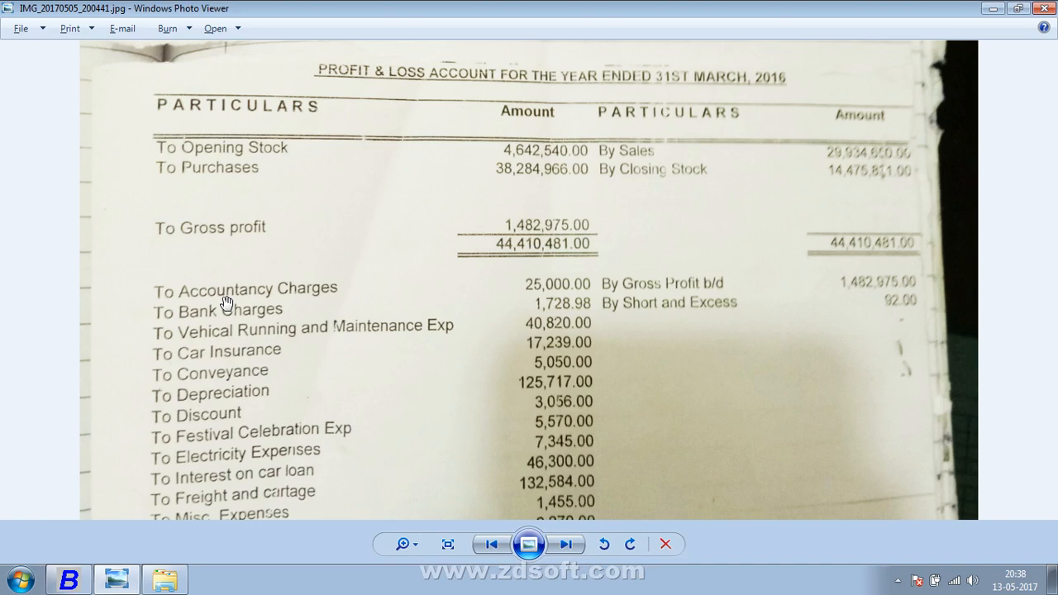
key(alt+Tab)
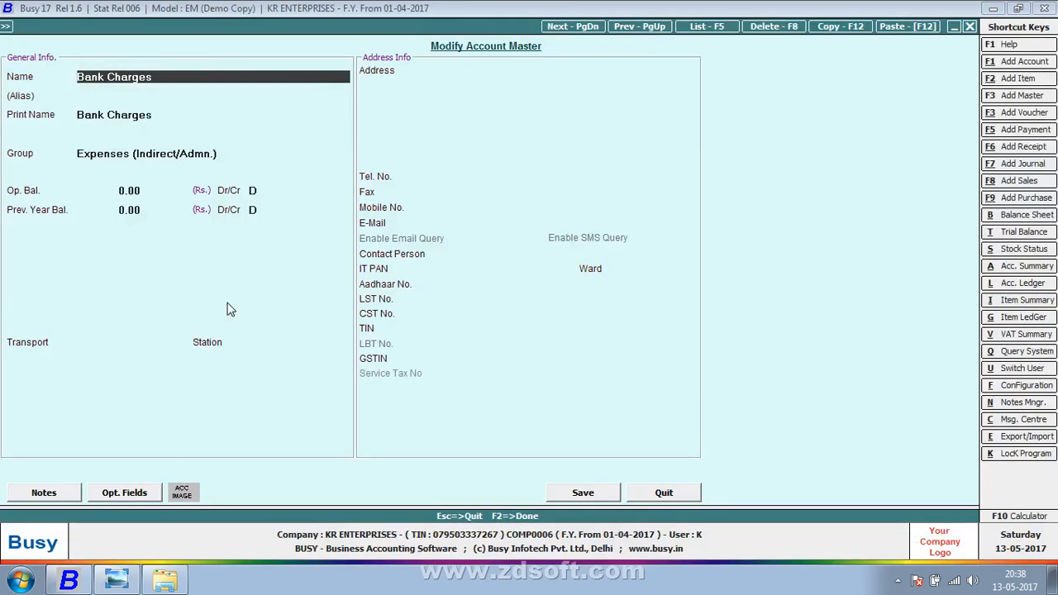
key(Escape)
key(Return)
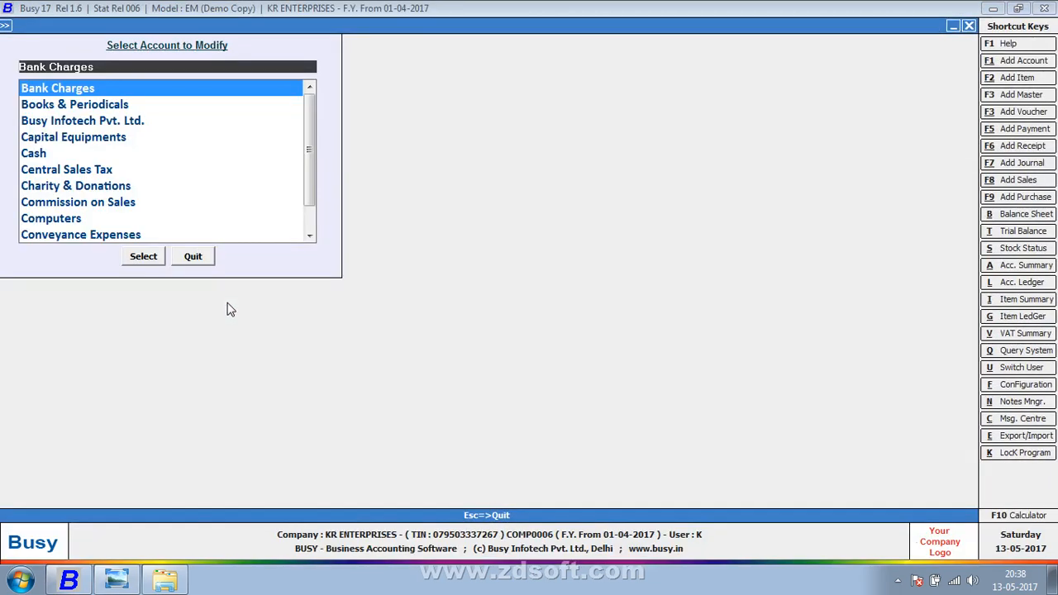
key(Return)
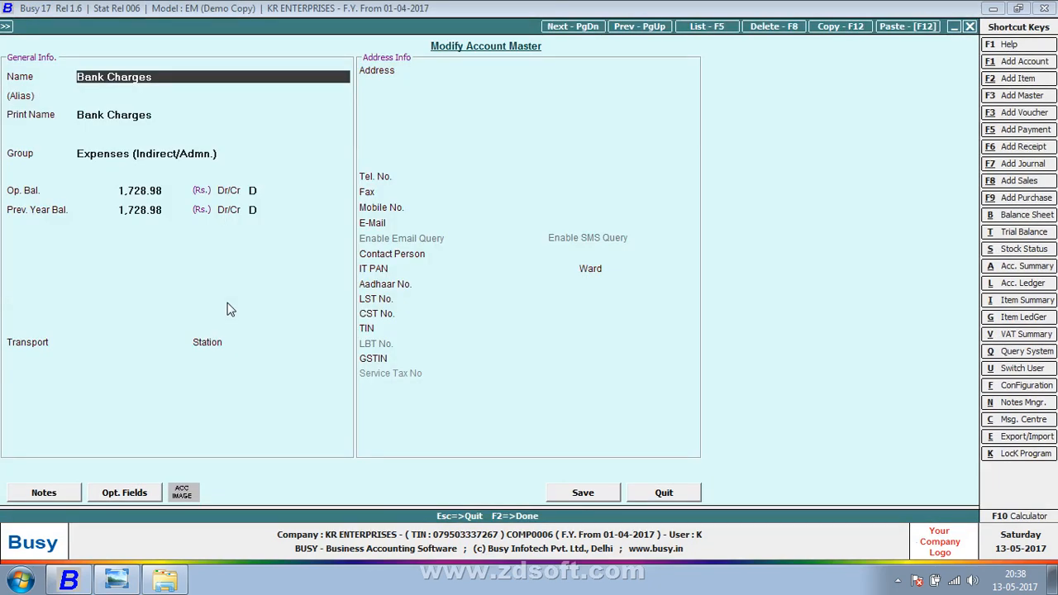
Close the Bank Charges account and start adding a new account master.
key(Escape)
key(Up)
key(Return)
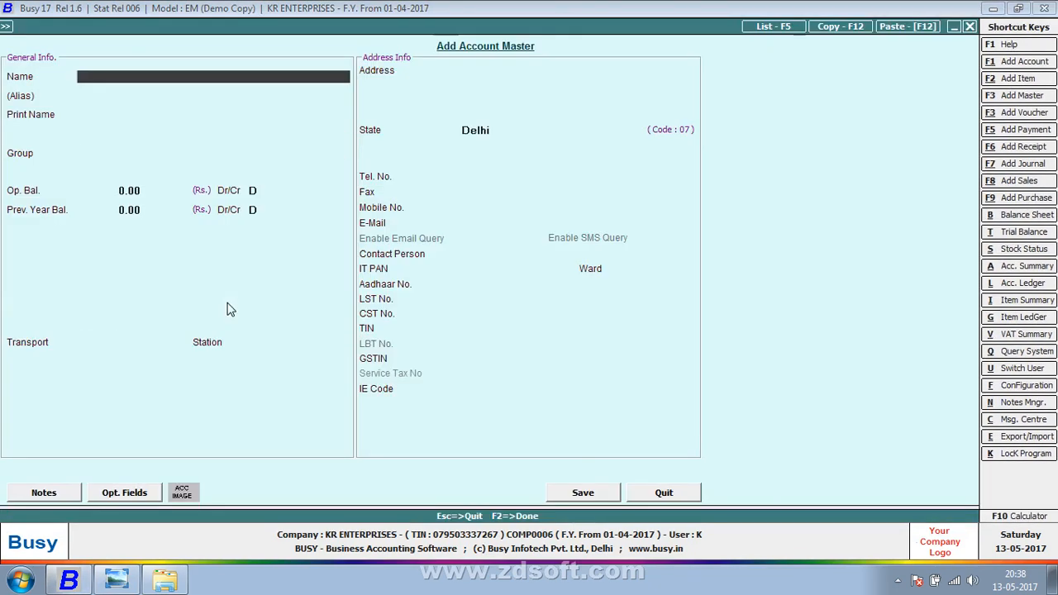
text(Vehical r)
key(BackSpace)
text(r)
key(BackSpace)
text(Running N)
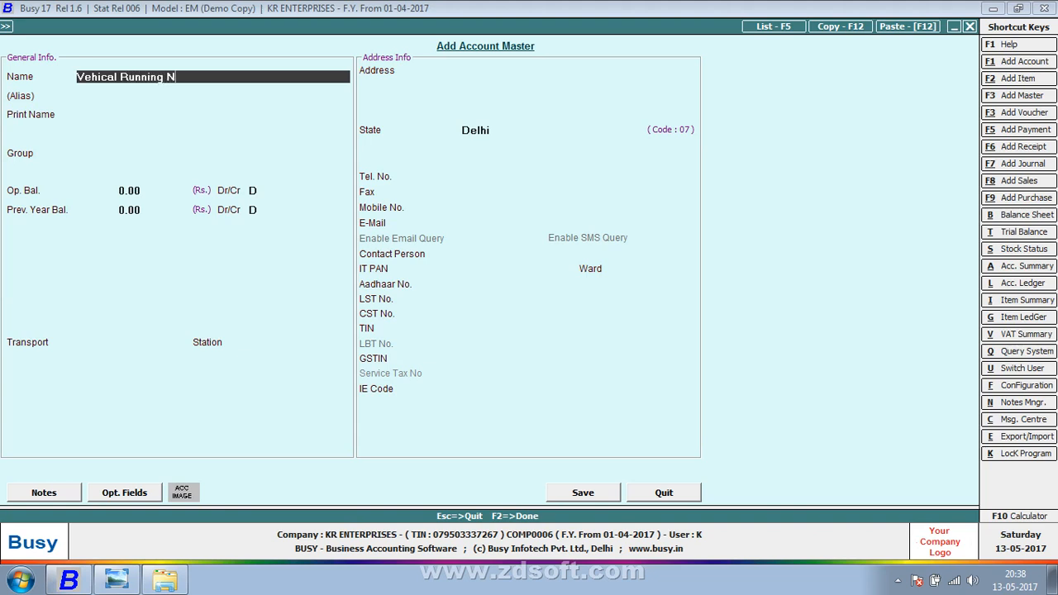
text(AD MAINTENANCE EX)
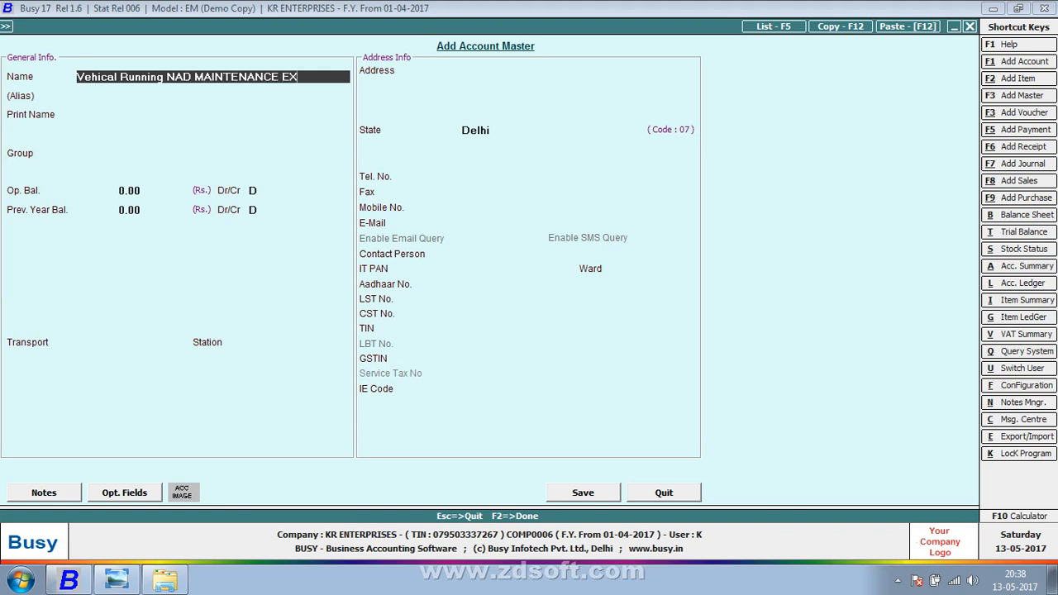
text(P)
key(Return)
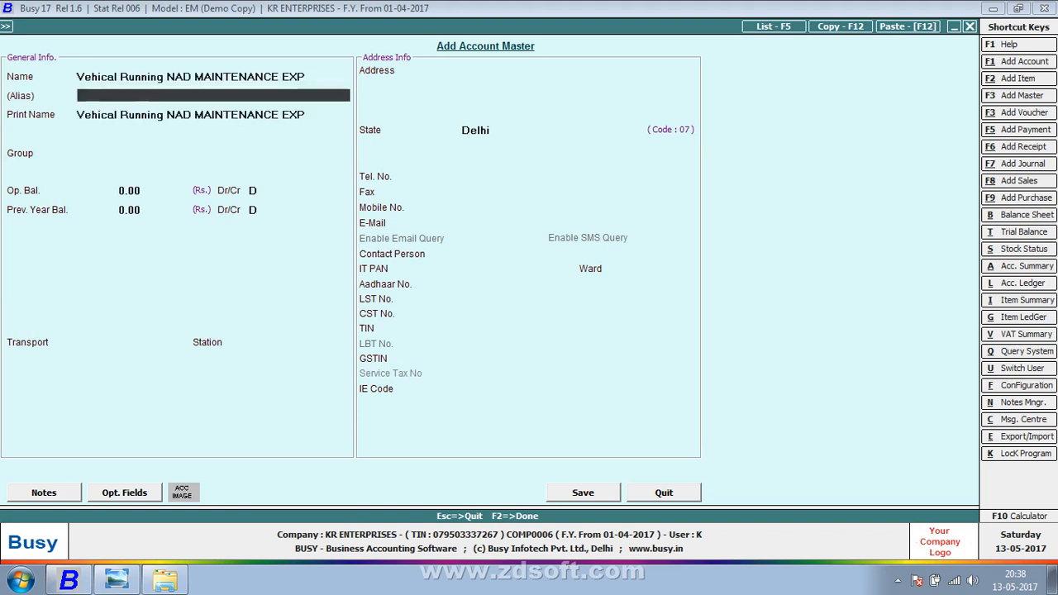
key(Return)
key(Up)
key(Up)
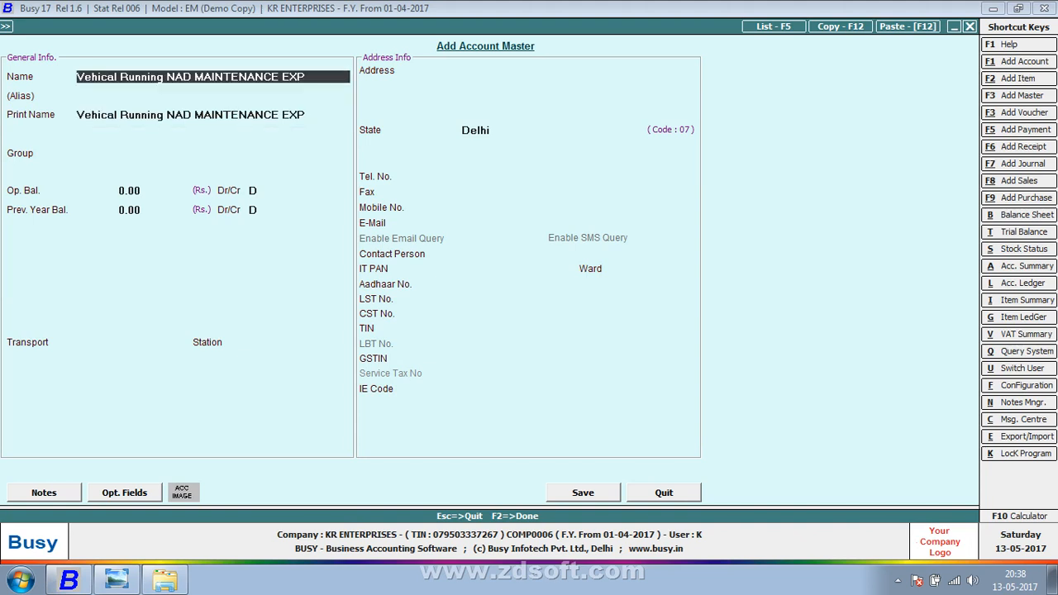
Enter Vehical Running And Maintenance Exp as the new account's name and print name, replacing the mistyped name.
text(V)
key(BackSpace)
text(Ve)
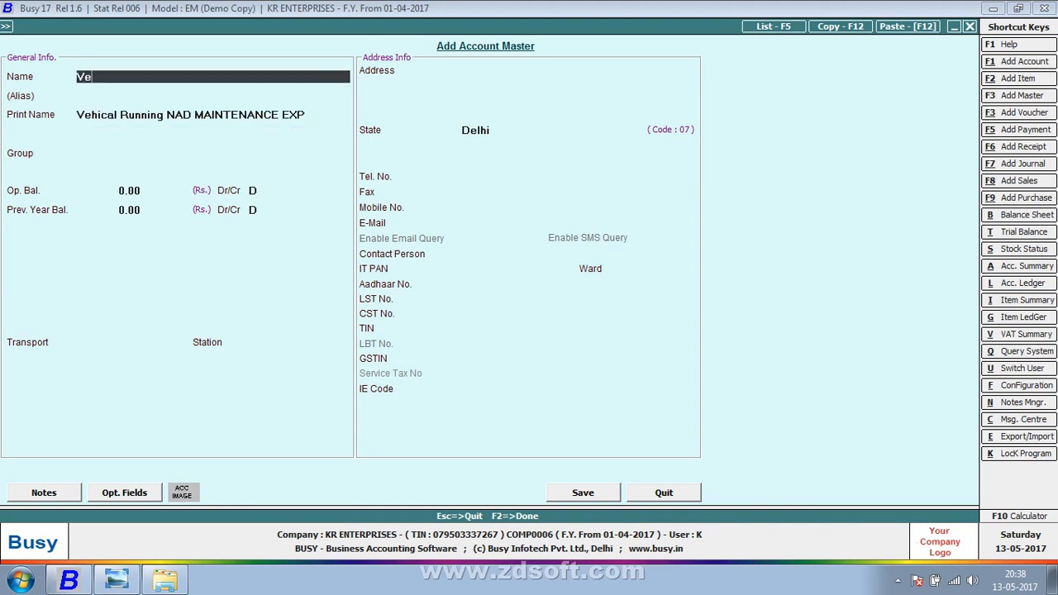
text(hical Running And Maint)
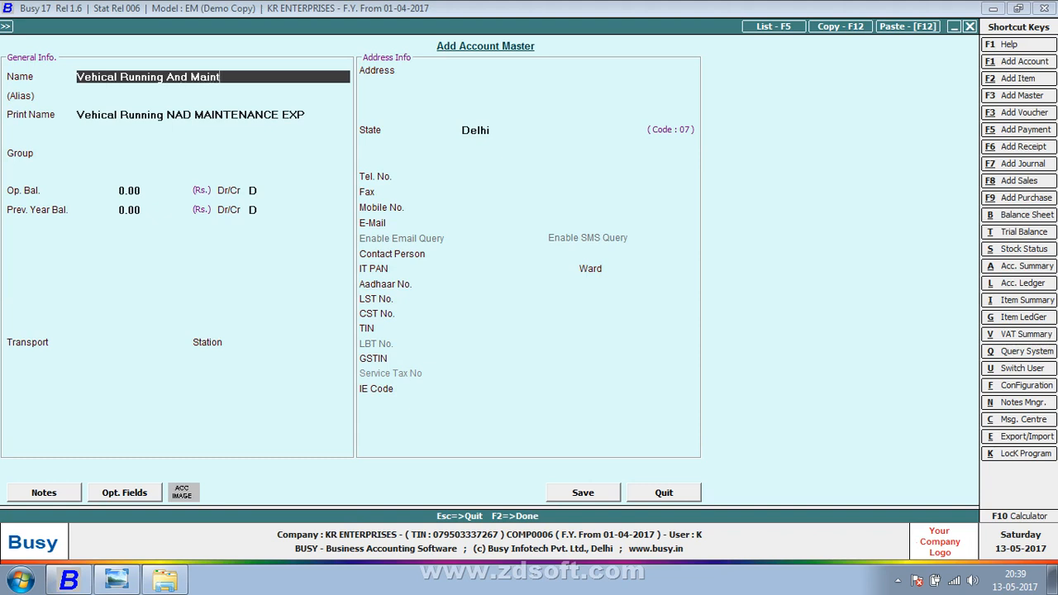
text(enance Exp)
key(Return)
key(Return)
key(Return)
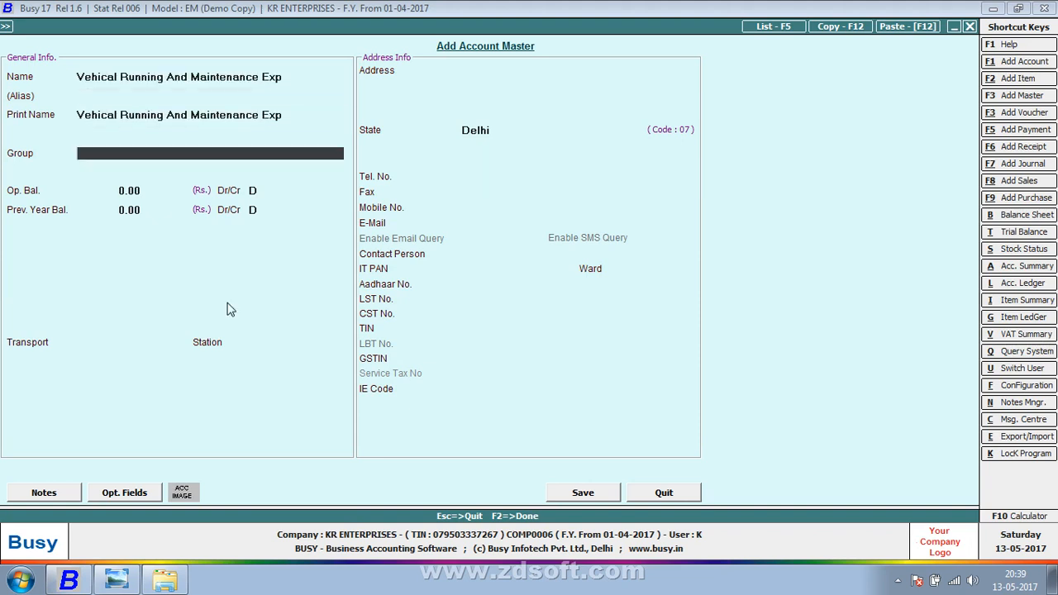
Assign the vehicle maintenance account to the Expenses (Indirect/Admn.) group, without saving the master yet.
text(ex)
key(Down)
key(Return)
key(F2)
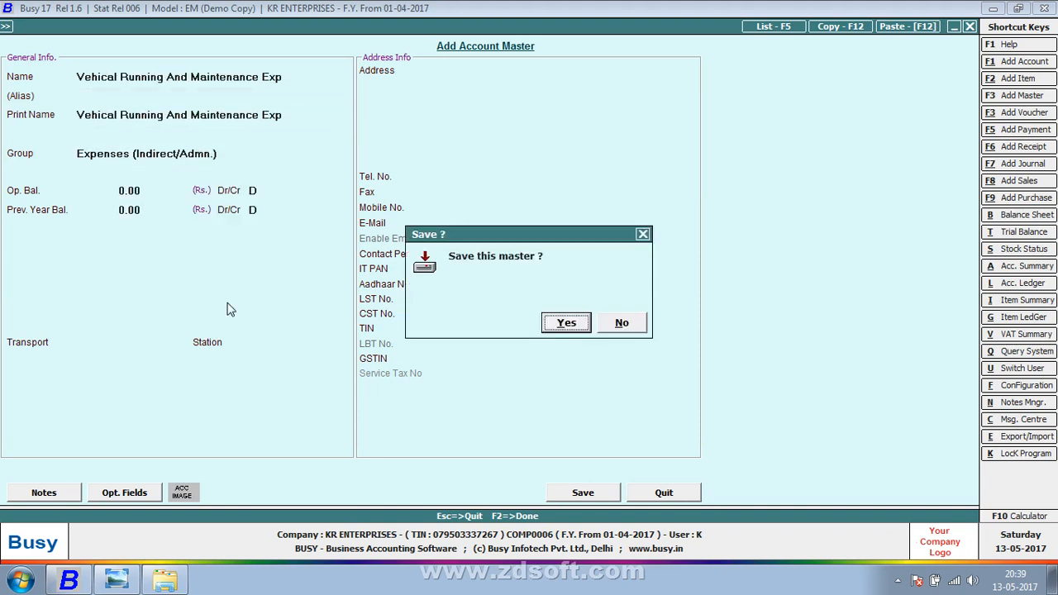
key(Right)
key(Return)
key(Return)
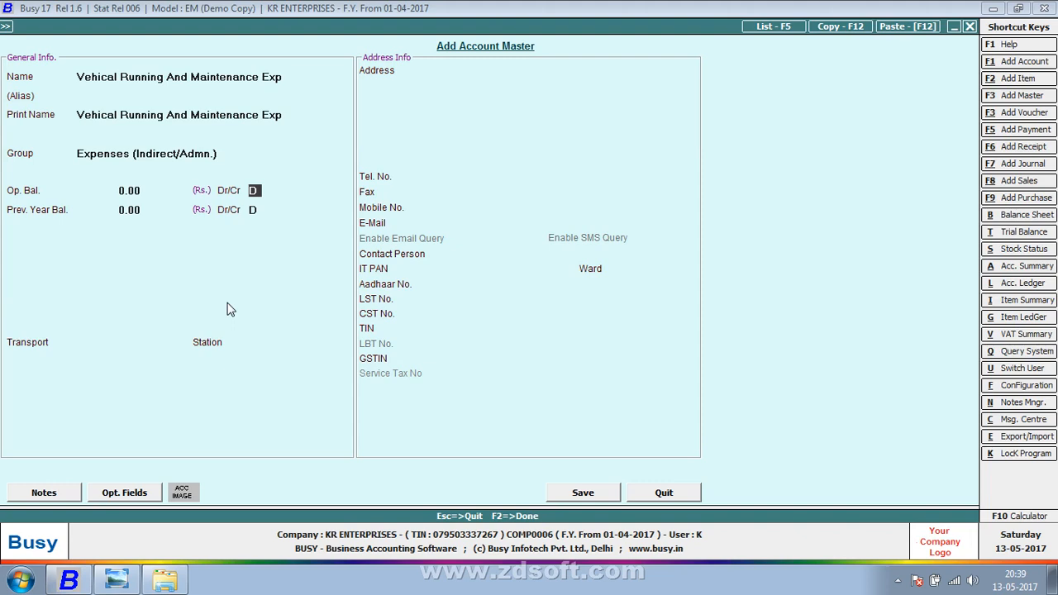
Look up the vehicle expense amount in the photo, set the opening balance to 40,820.00, and save the master.
key(alt+Tab)
key(alt+Tab)
key(Up)
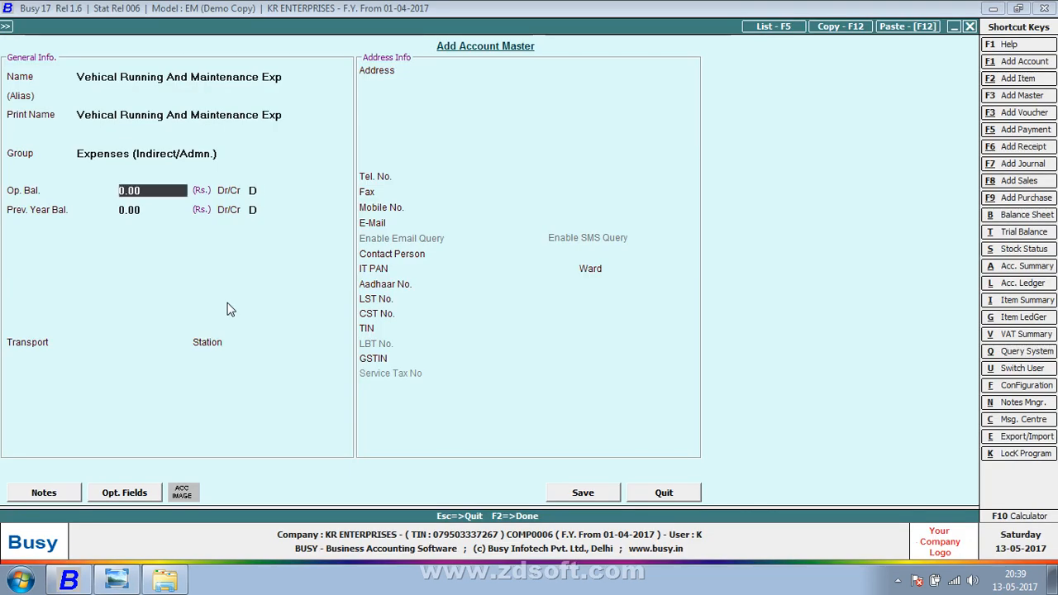
text(40,820)
key(Return)
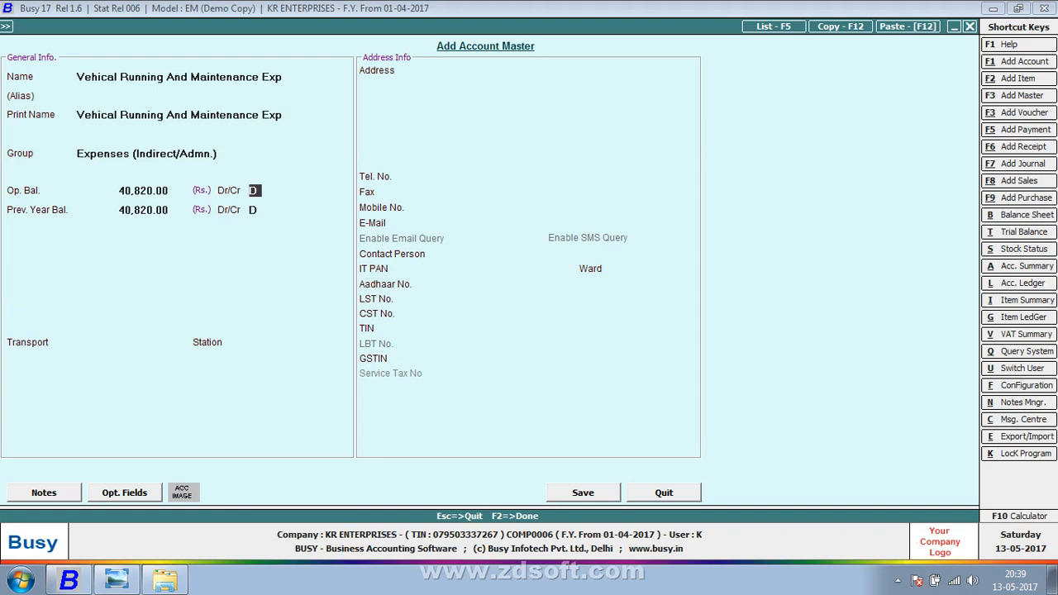
key(Return)
key(Return)
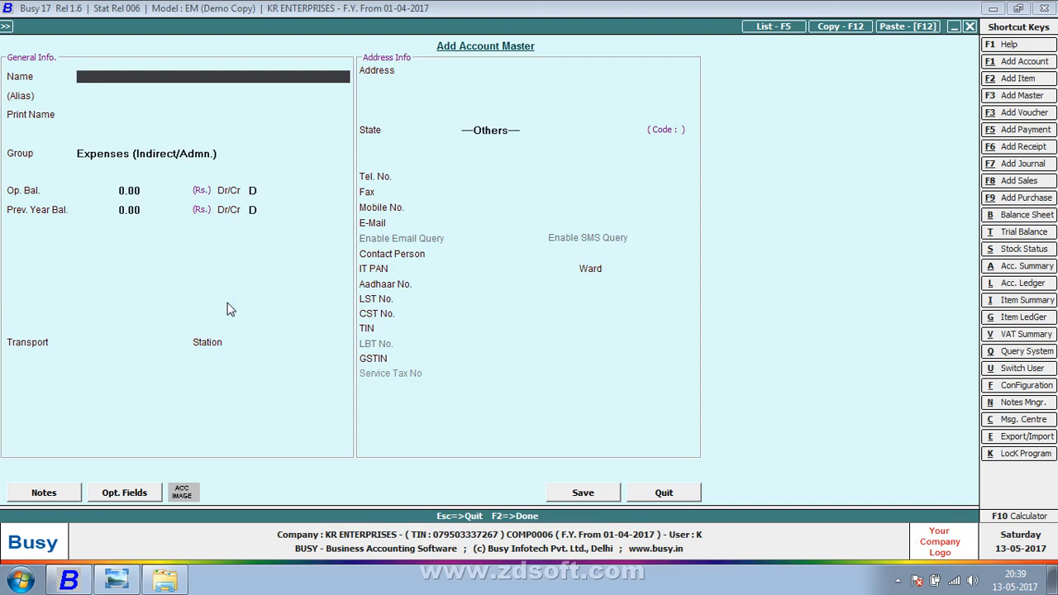
Check the next expense in the photo and enter Car Insurance Exp as the new account's name and print name.
key(alt+Tab)
key(alt+Tab)
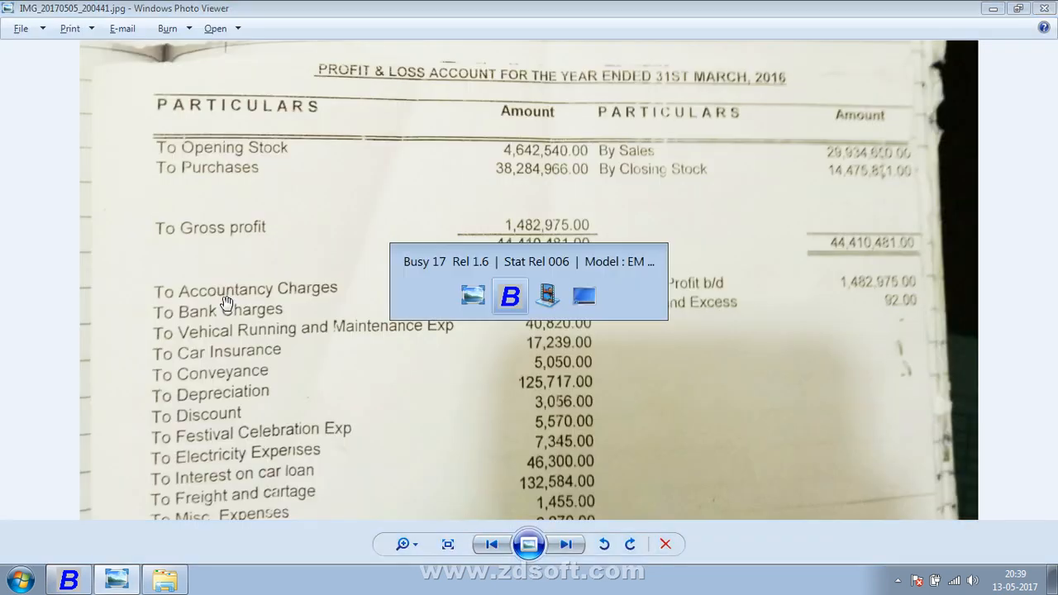
text(Car)
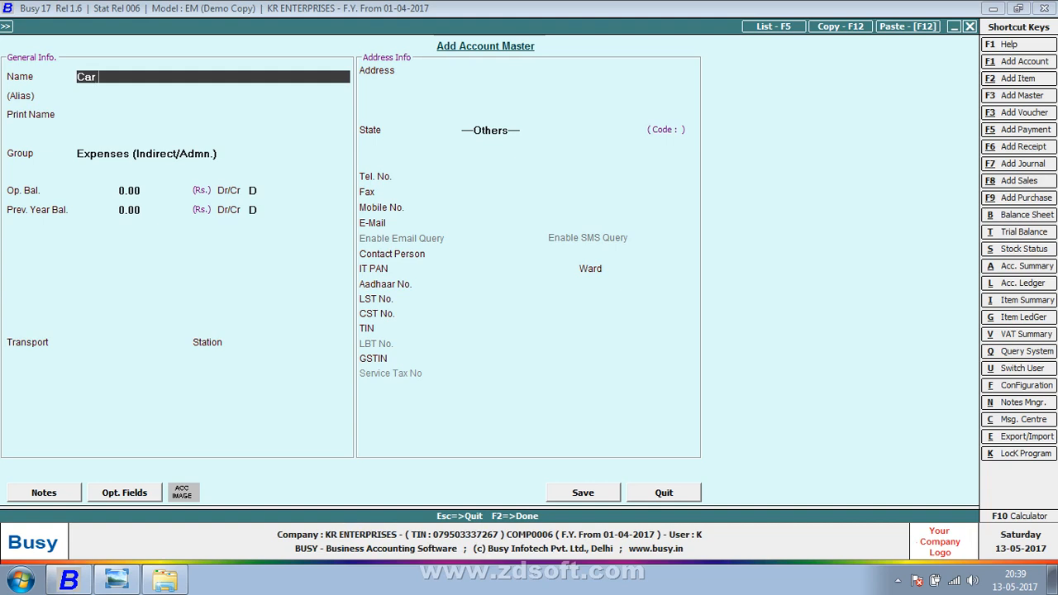
text( Insurance EXOEN)
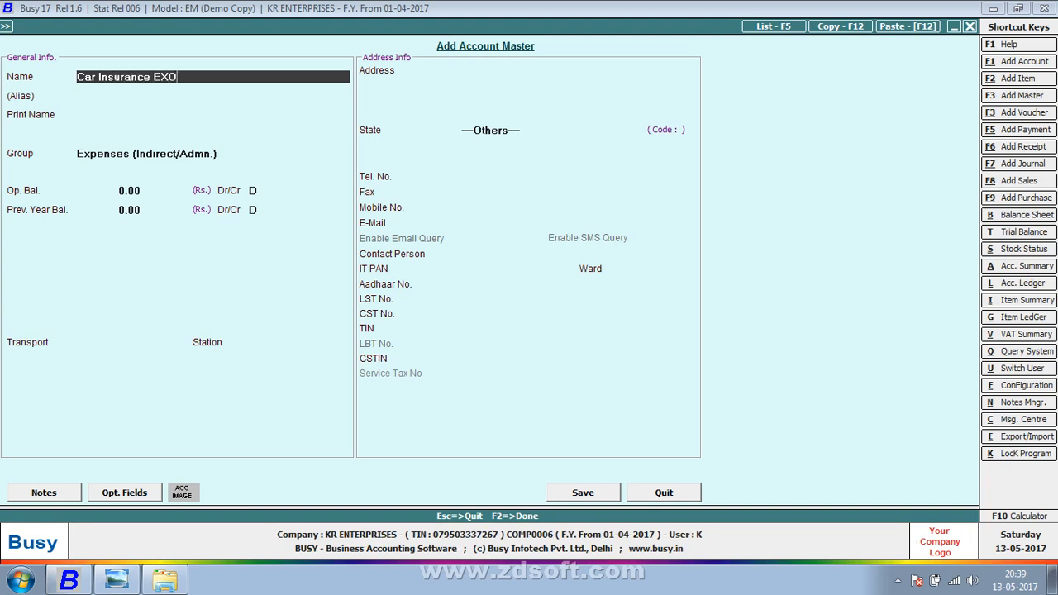
key(BackSpace)
key(BackSpace)
key(BackSpace)
key(BackSpace)
text(xz)
key(BackSpace)
text(p)
key(Return)
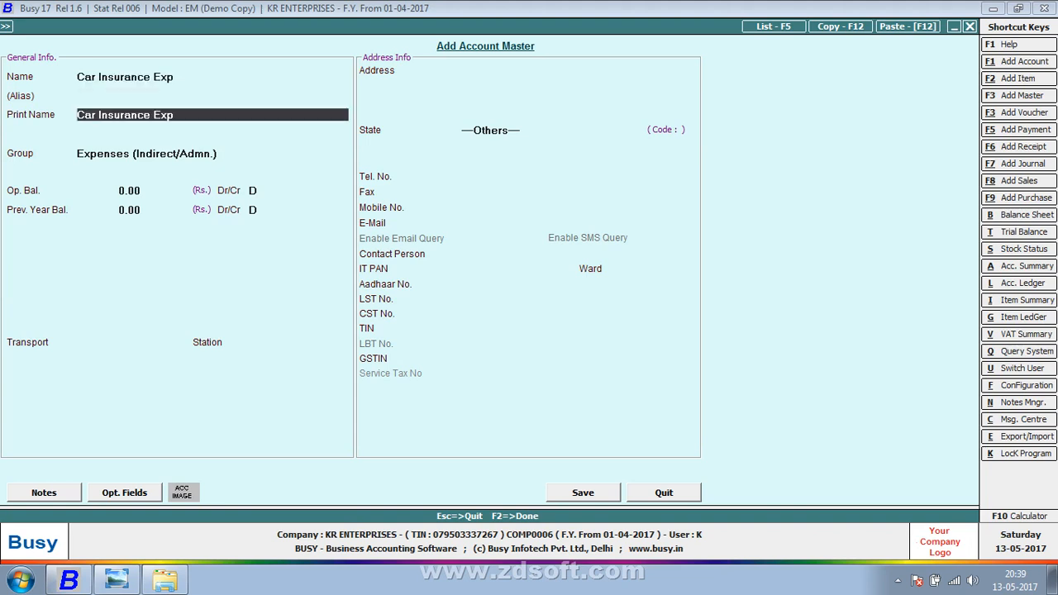
Keep the Expenses (Indirect/Admn.) group, set the Car Insurance Exp opening balance to 17,239.00, and save the master.
key(Return)
key(Return)
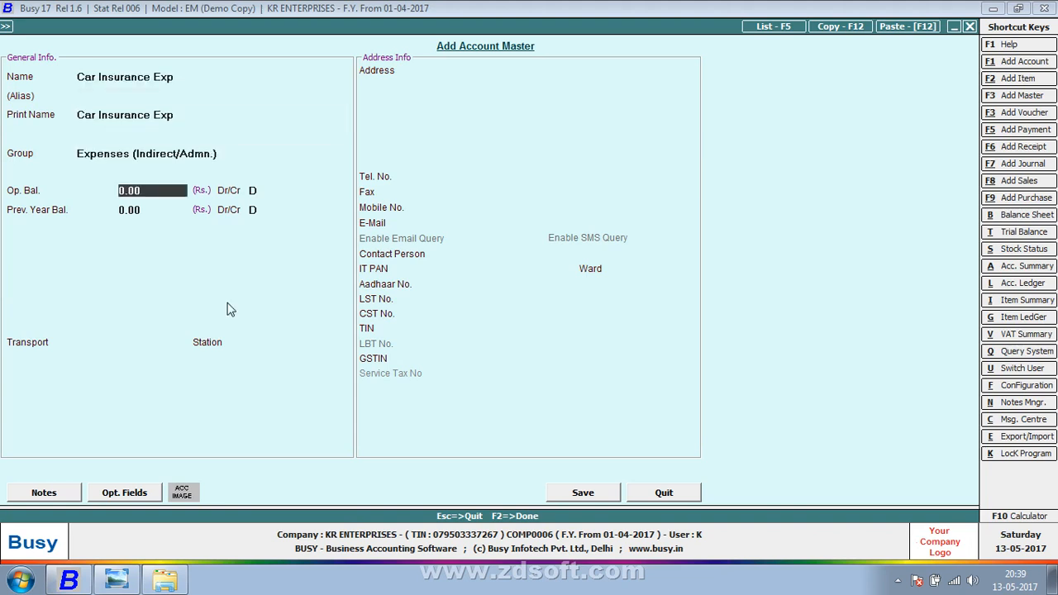
key(BackSpace)
text(17,2)
text(39)
key(Return)
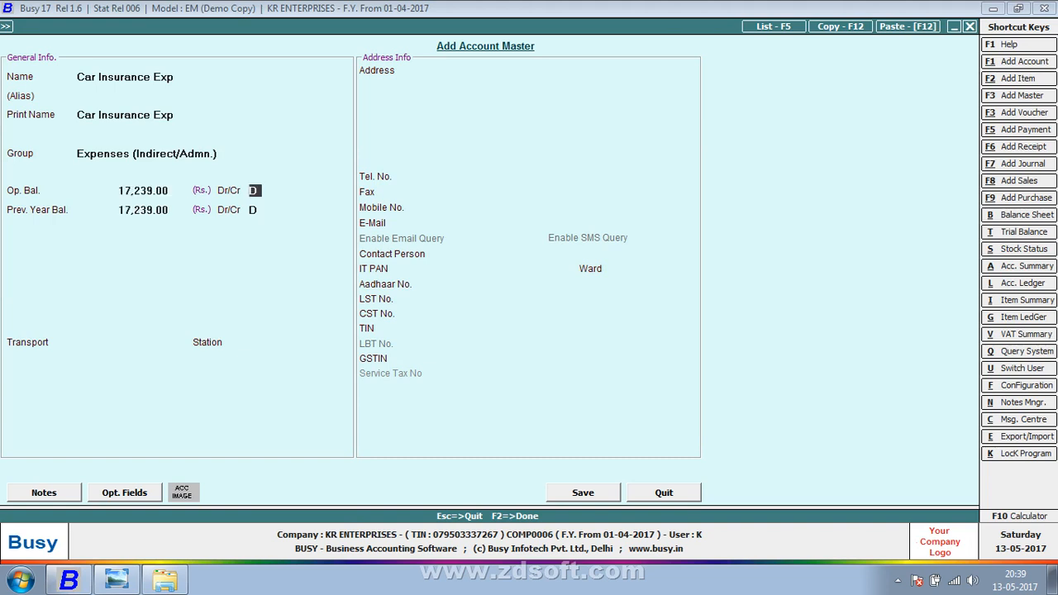
key(Return)
key(Return)
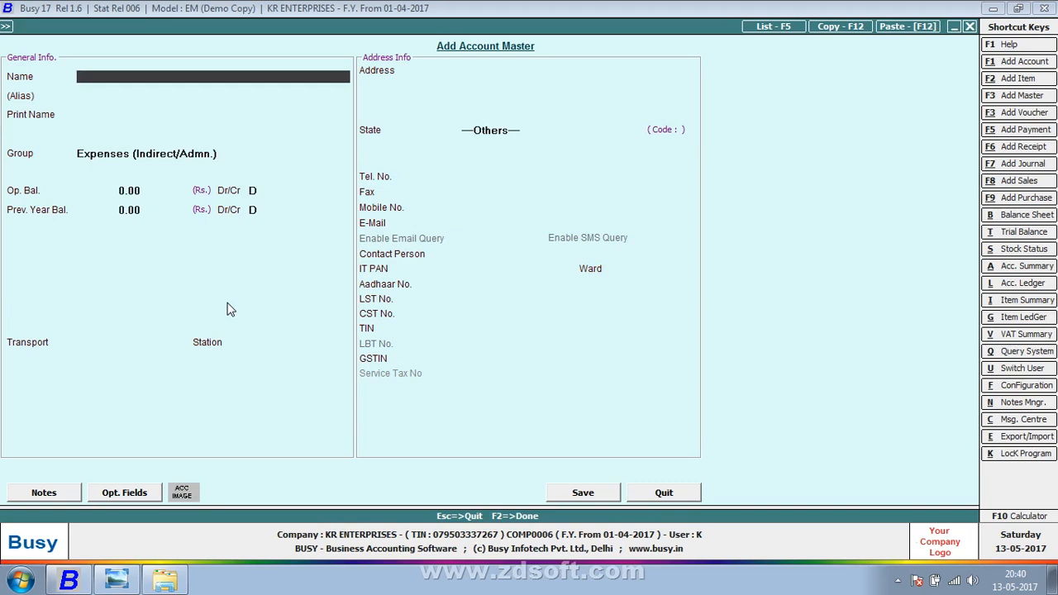
Check the next expense in the photo, abandon the blank new master, and open the Conveyance Expenses account for modification.
text(C)
key(alt+Tab)
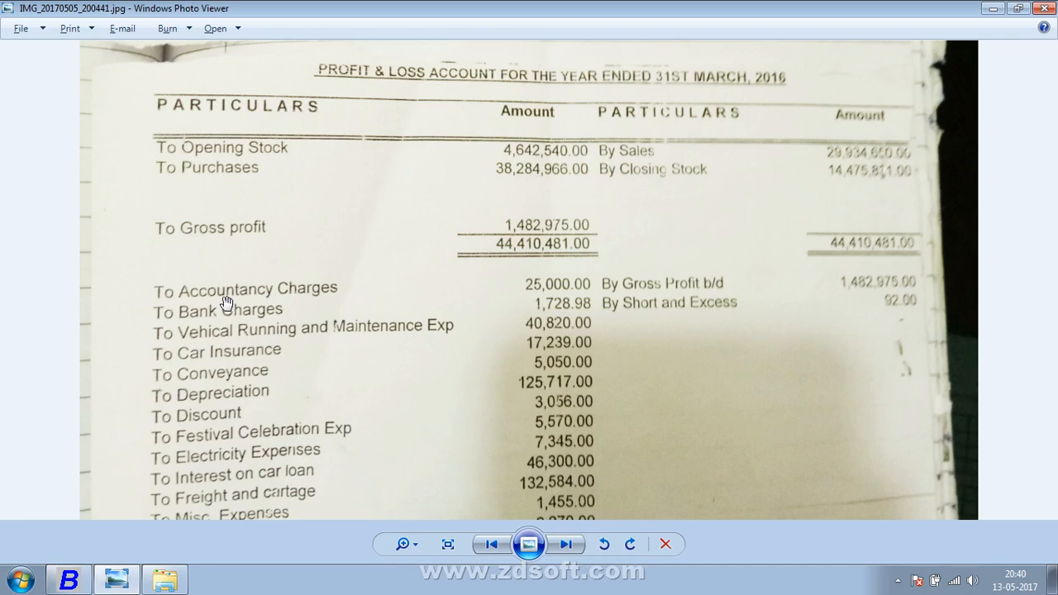
key(alt+Tab)
key(Escape)
key(Return)
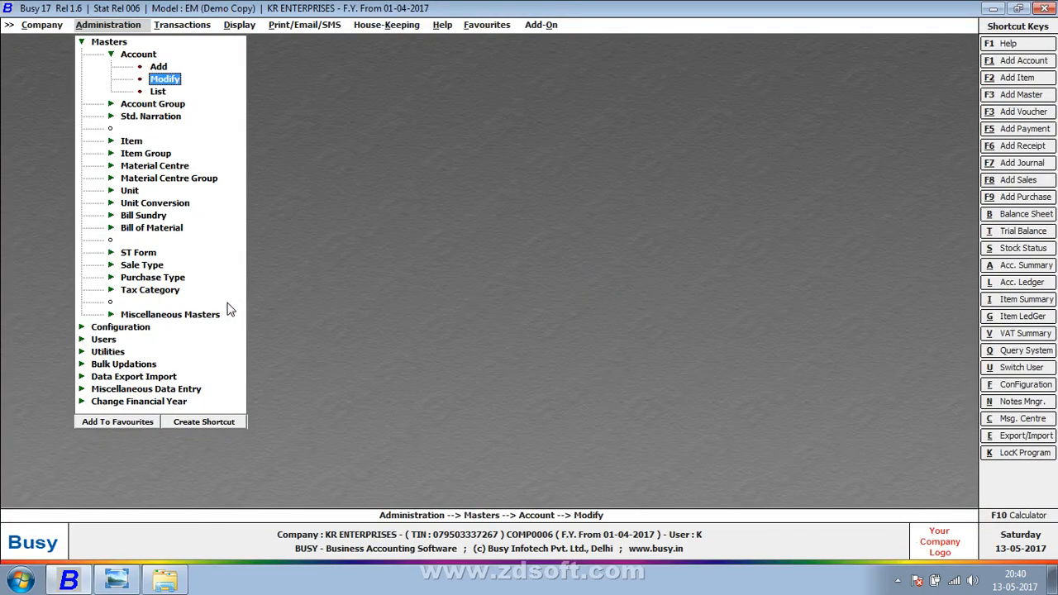
key(Return)
text(cp)
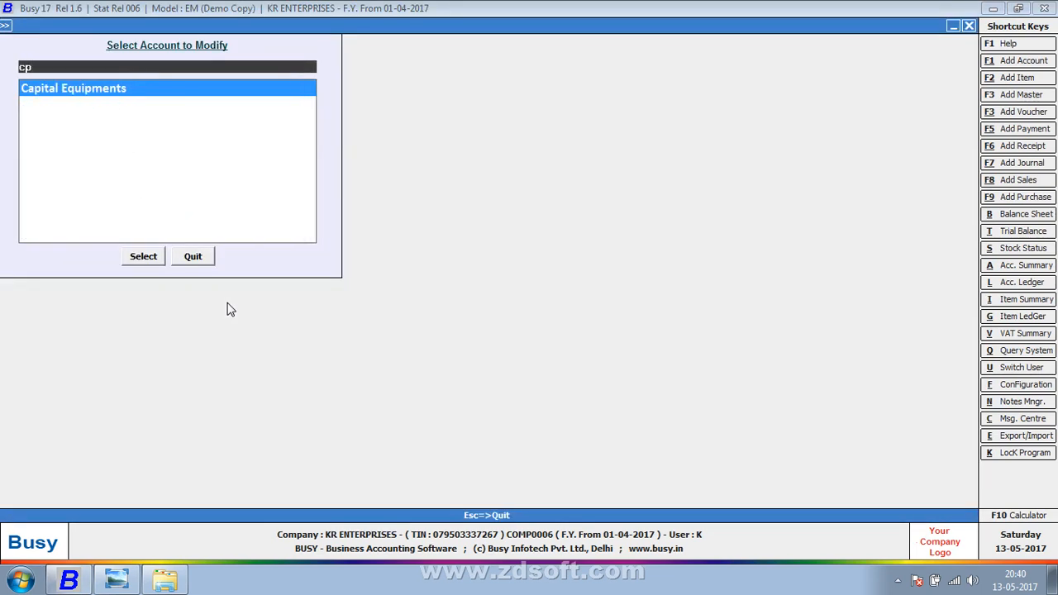
key(BackSpace)
key(BackSpace)
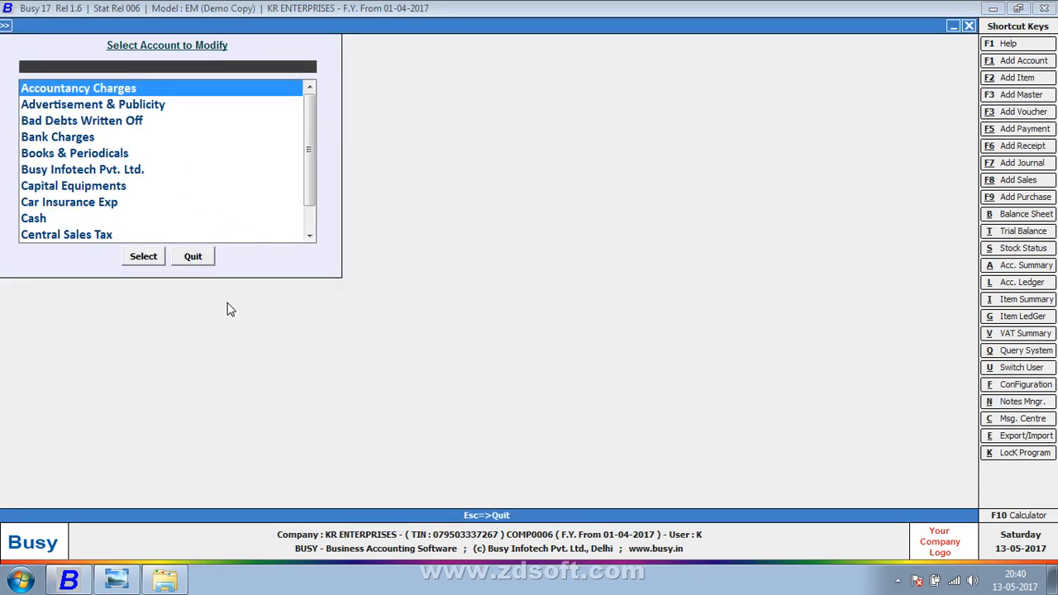
text(Con)
key(Return)
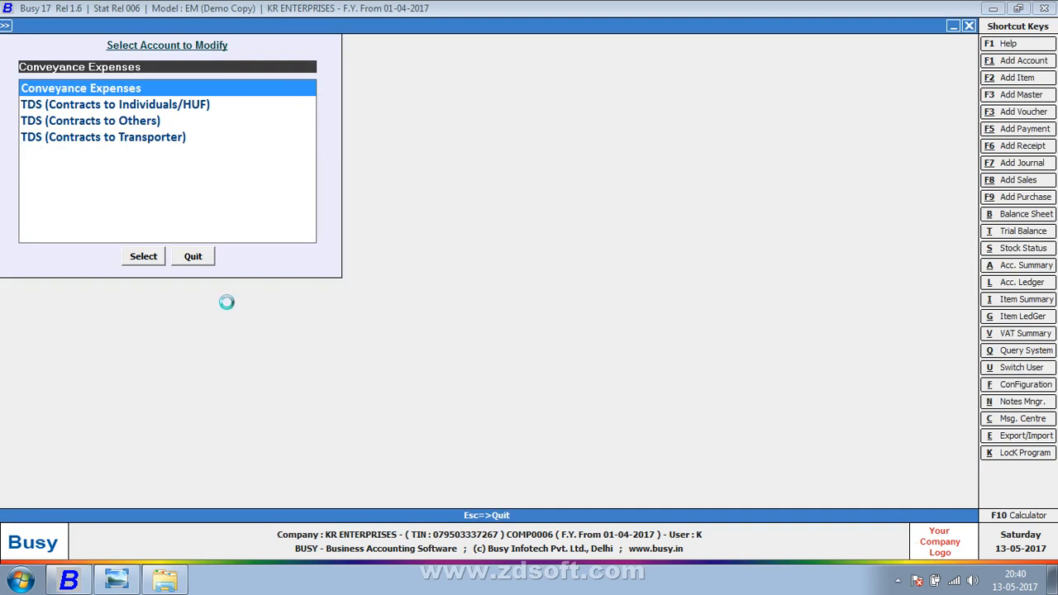
Set the Conveyance Expenses opening balance to 5,050.00, keeping its group, and save the master.
key(Return)
key(Return)
key(Return)
key(Return)
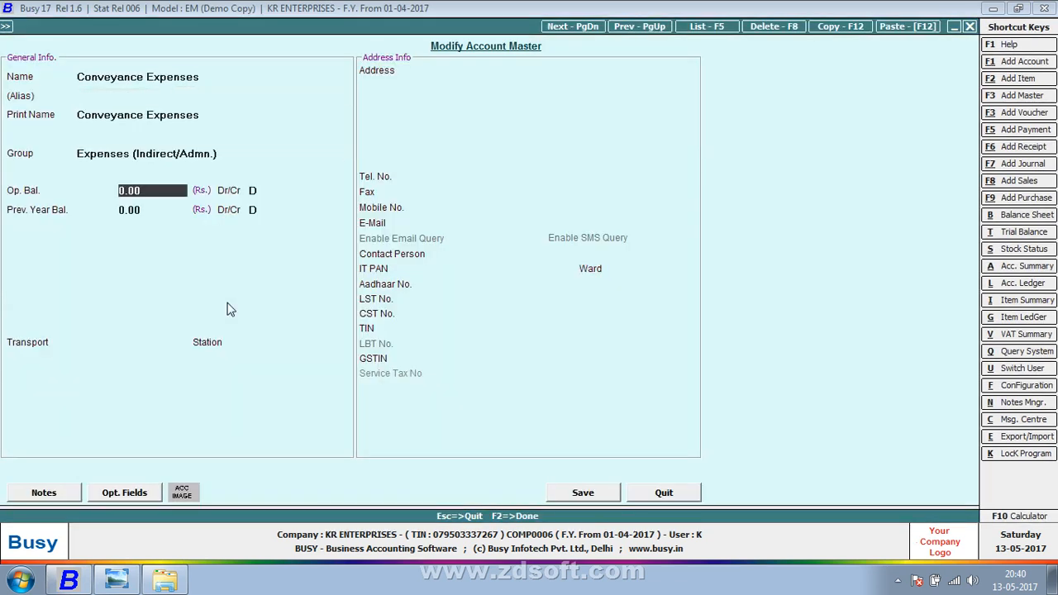
text(5,050)
key(Return)
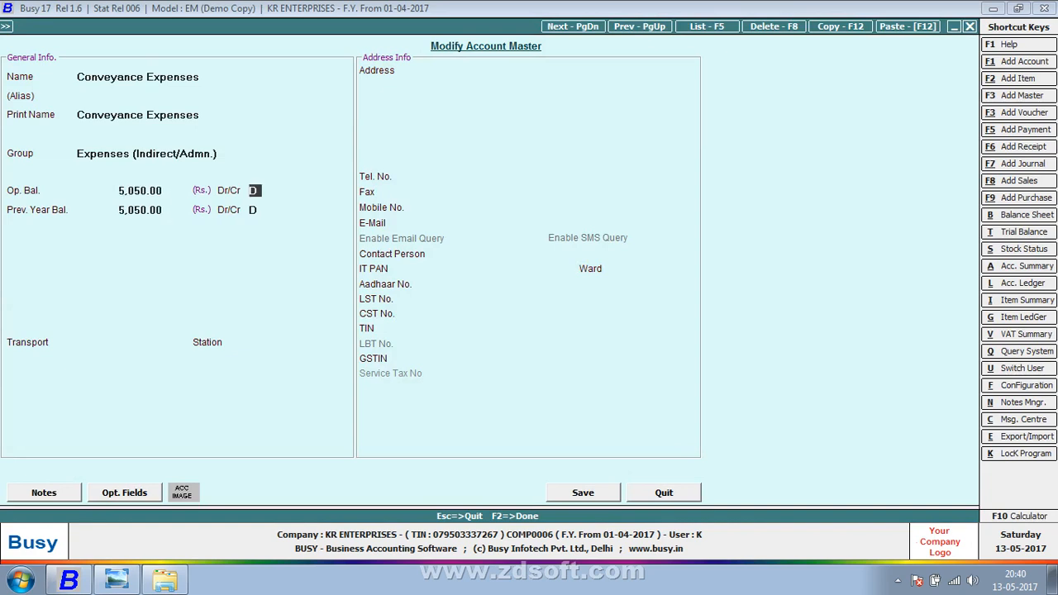
key(F2)
key(Return)
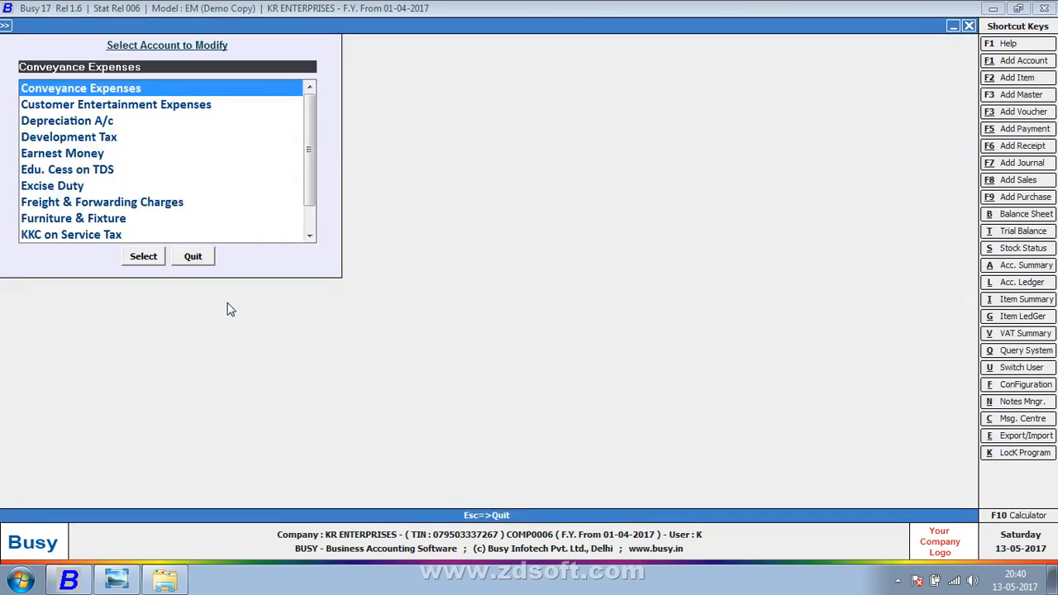
Check the next expense in the photo and open the Depreciation A/c account for modification.
key(alt+Tab)
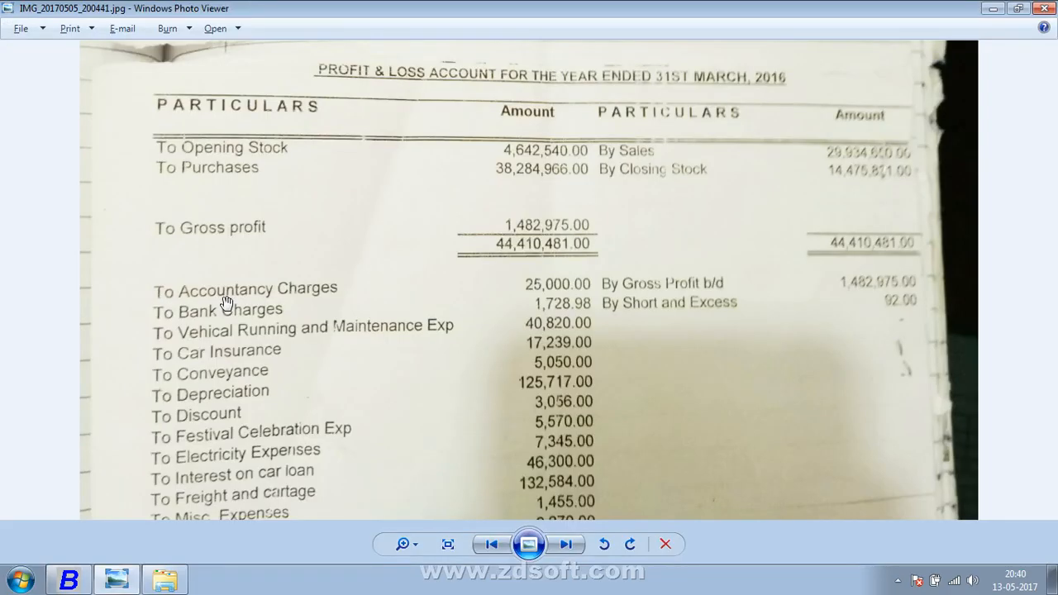
key(alt+Tab)
key(d)
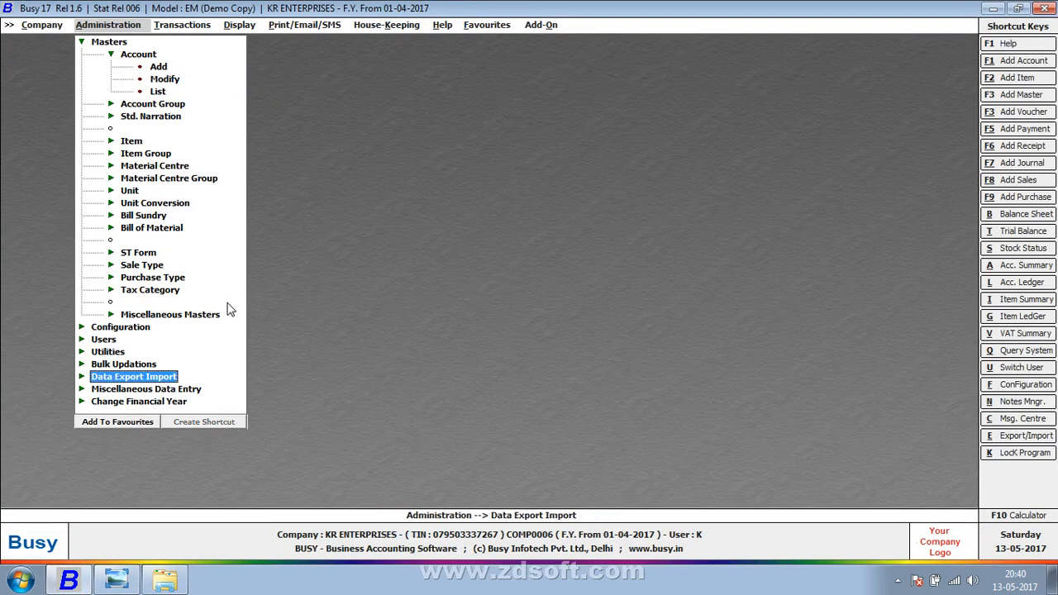
key(m)
key(m)
key(m)
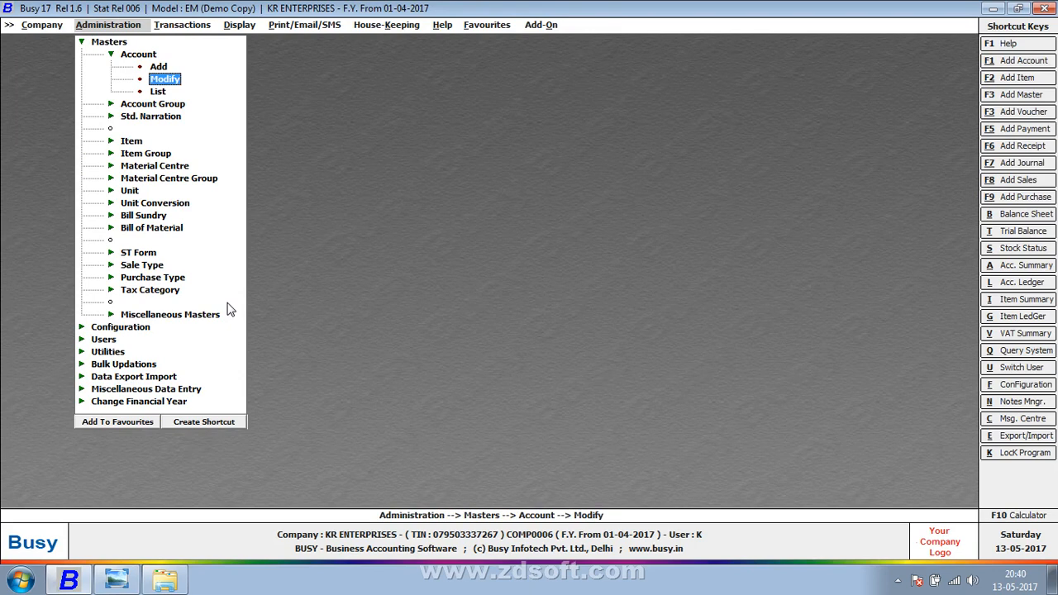
key(Return)
text(MA)
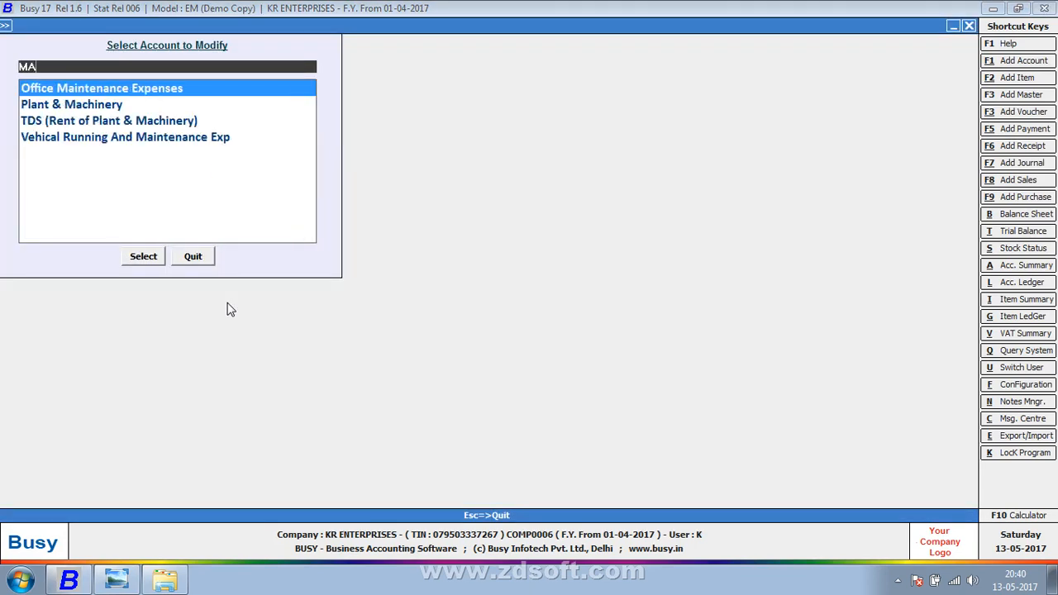
key(BackSpace)
key(BackSpace)
text(DE)
key(Return)
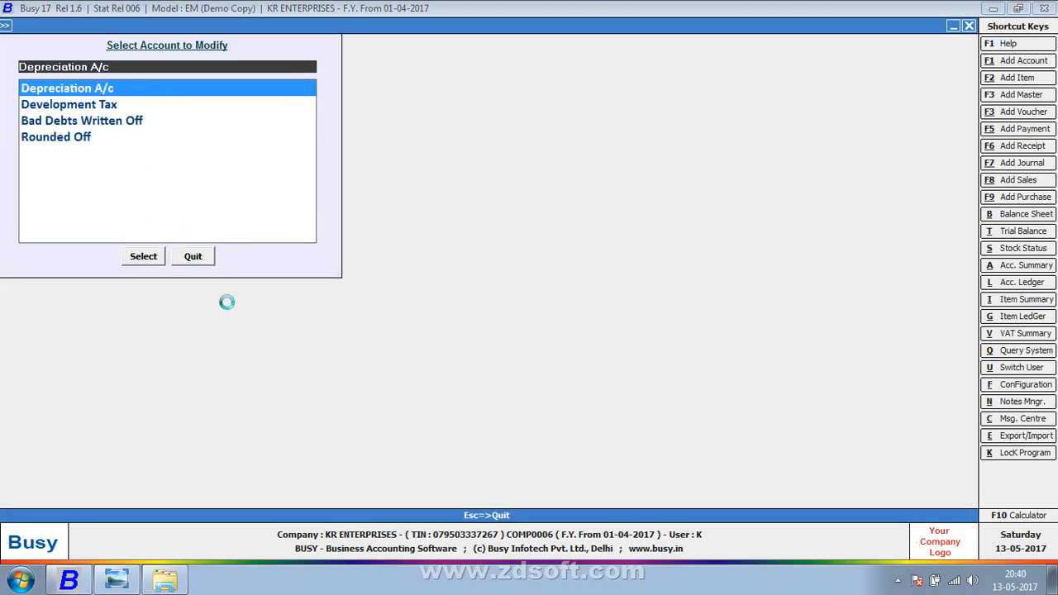
Set the Depreciation A/c opening balance to 1,25,717.00, verify it against the photo, and save the master.
key(Return)
key(Return)
key(Return)
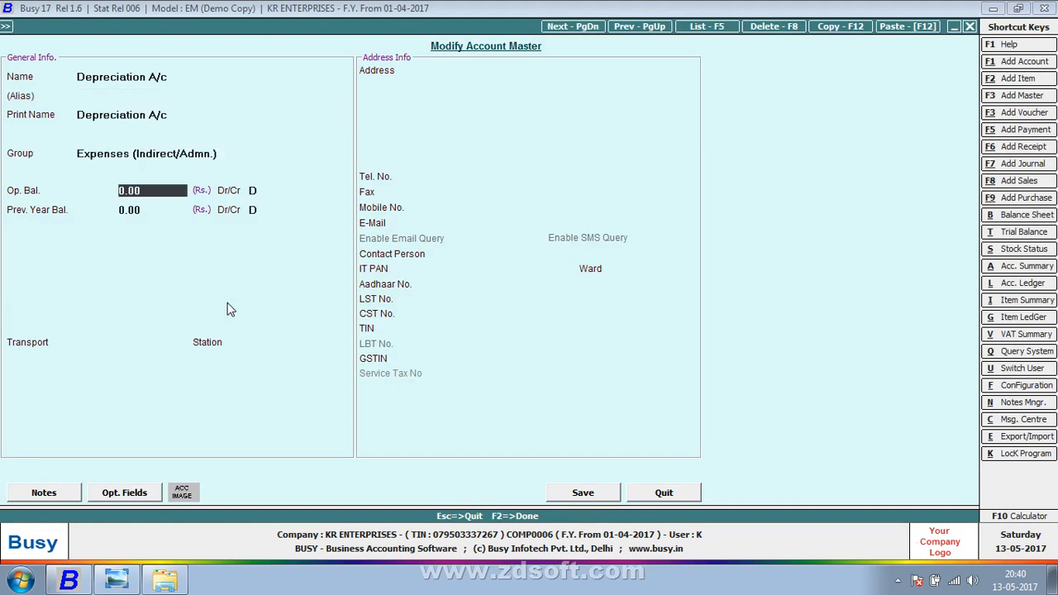
text(125717)
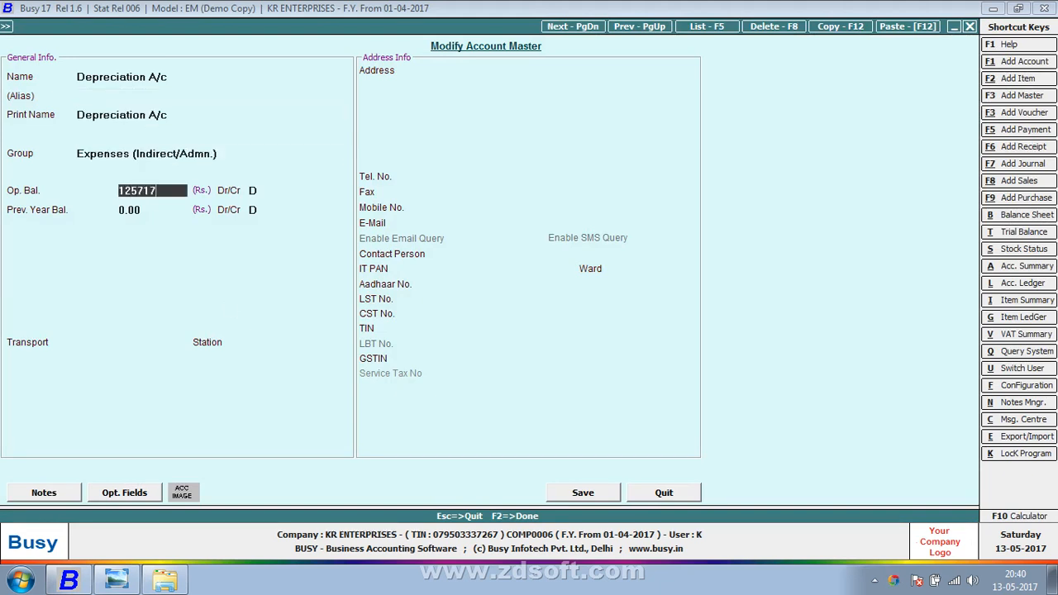
key(alt+Tab)
key(alt+Tab)
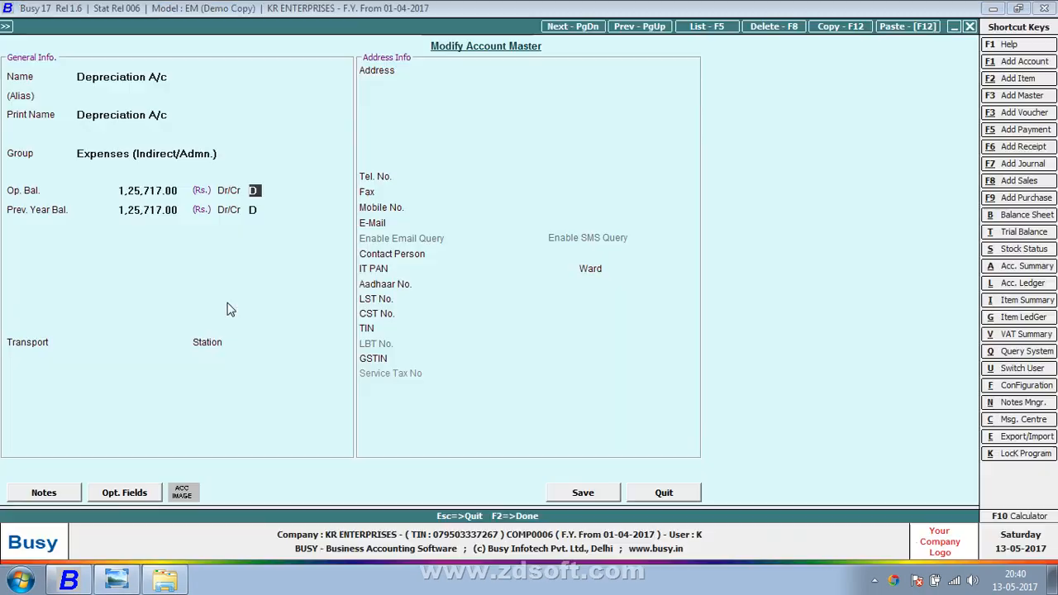
key(F2)
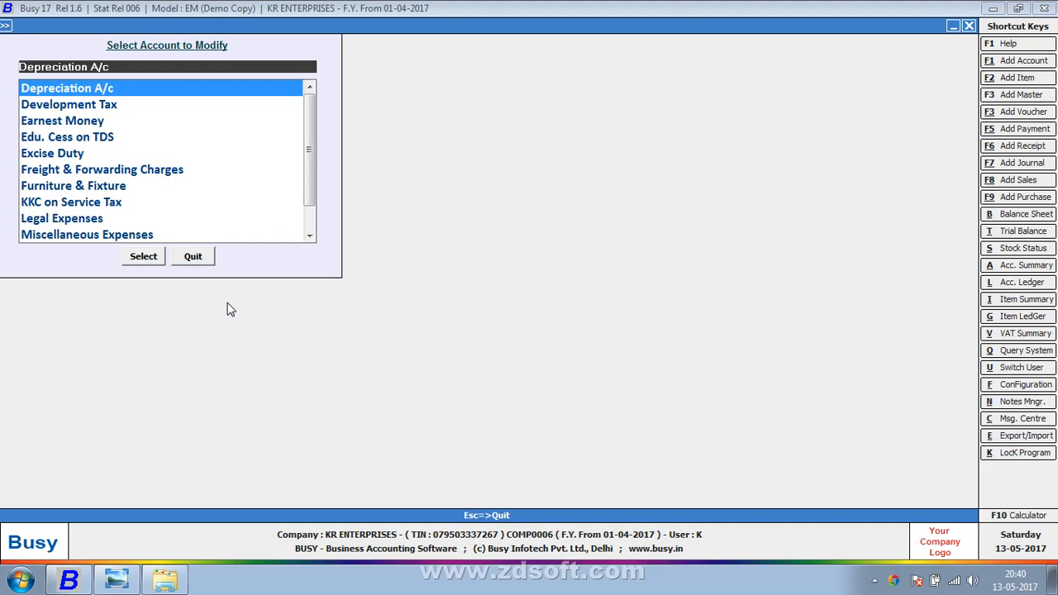
Check the next expense in the photo and start a new account master with DISCOUNT as its name and print name.
key(alt+Tab)
key(alt+Tab)
key(Escape)
key(Return)
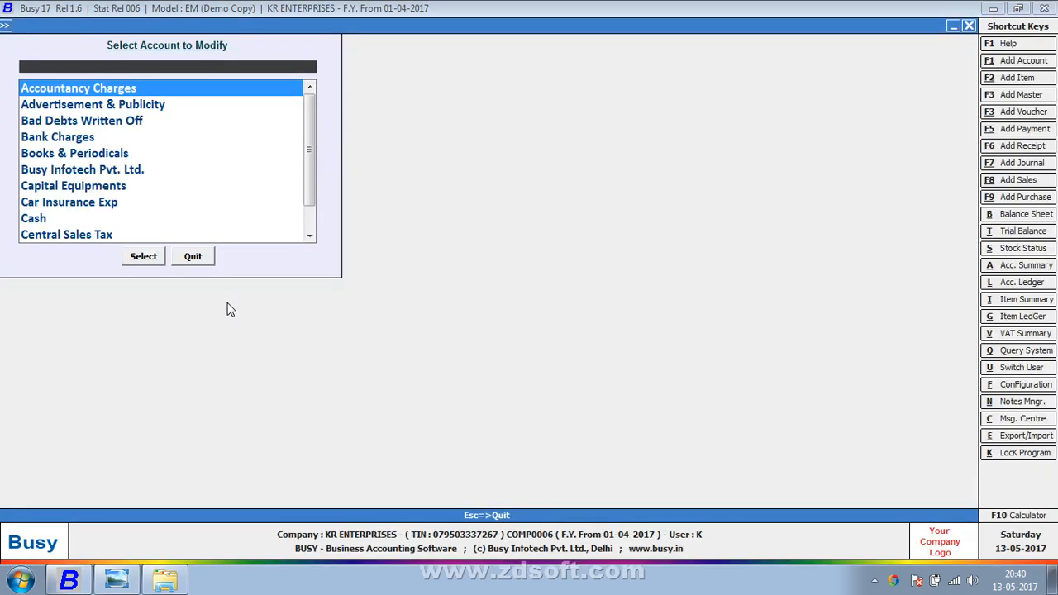
key(Escape)
key(Up)
key(Return)
text(D)
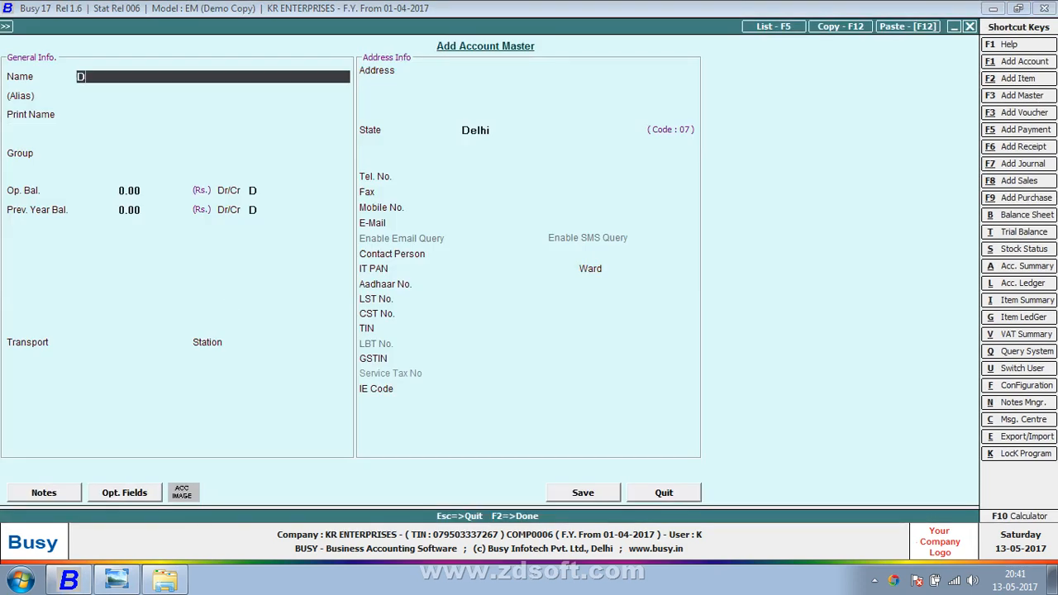
text(ISCOUNT)
key(Return)
key(Return)
key(Return)
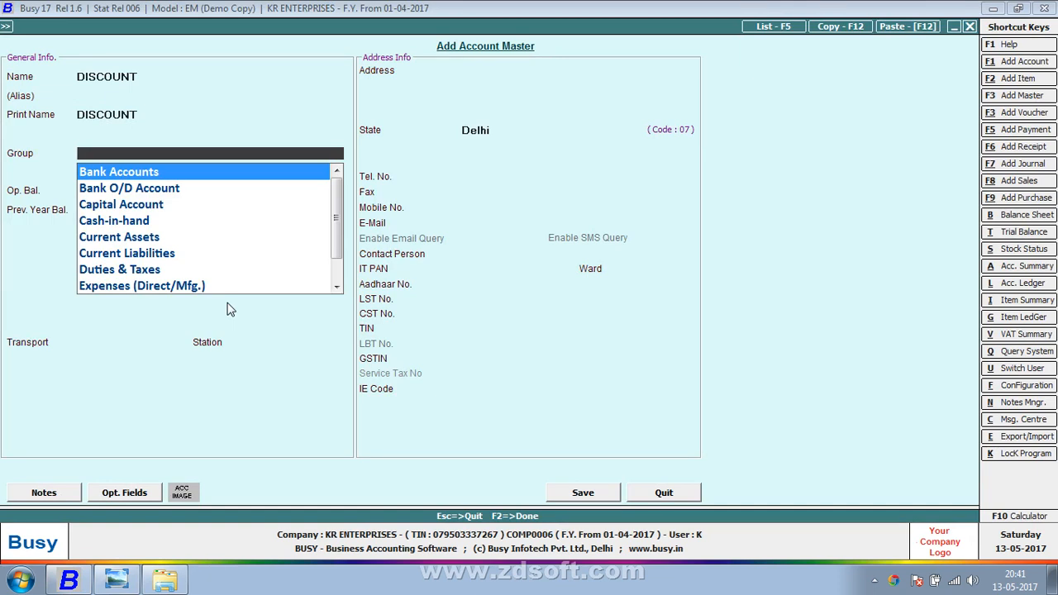
Assign DISCOUNT to the Expenses (Indirect/Admn.) group with an opening balance of 3,056.00 and save the master.
text(EX)
key(Down)
key(Return)
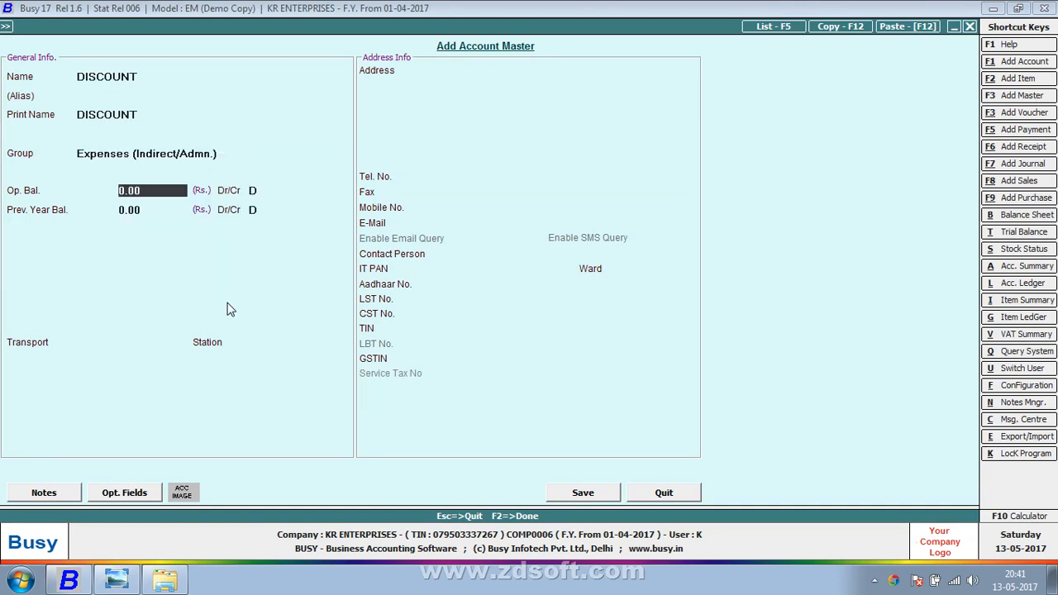
text(3056)
key(Return)
key(F2)
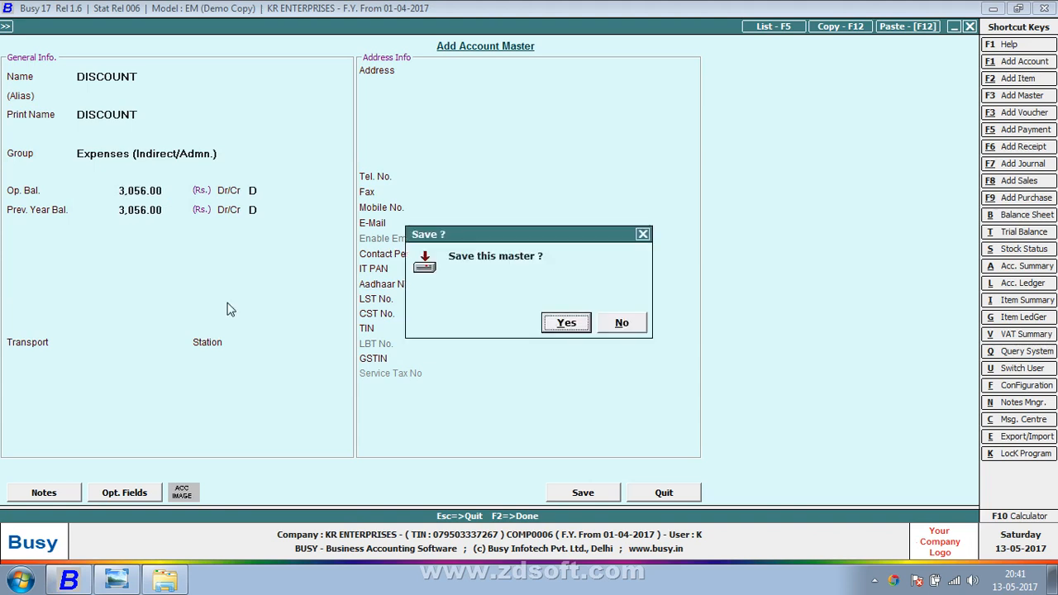
key(Return)
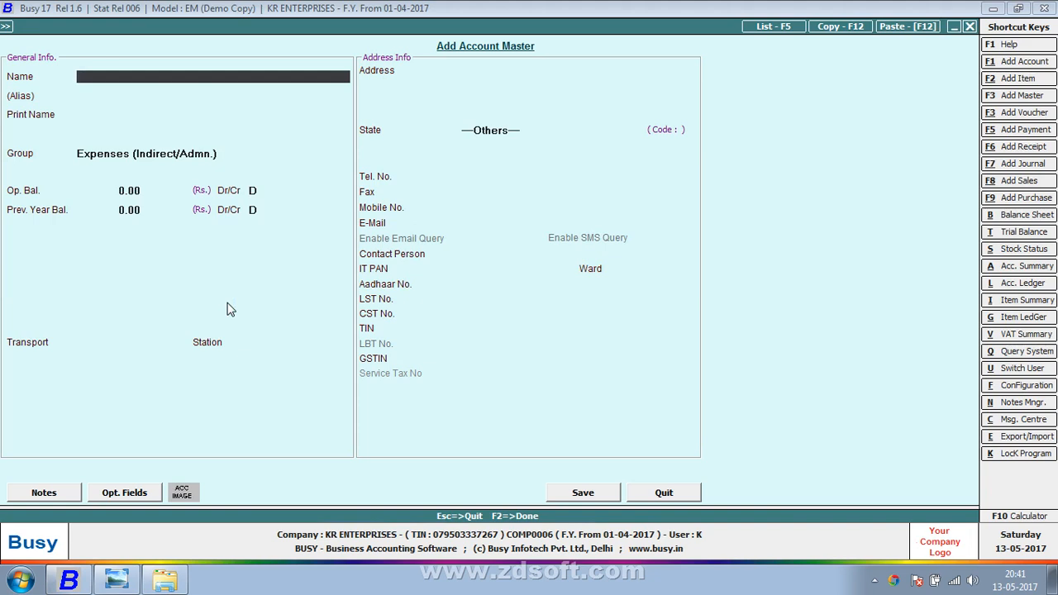
Check the next expense in the photo and enter Festuvak Celebration Exp as the new account's name and print name.
key(alt+Tab)
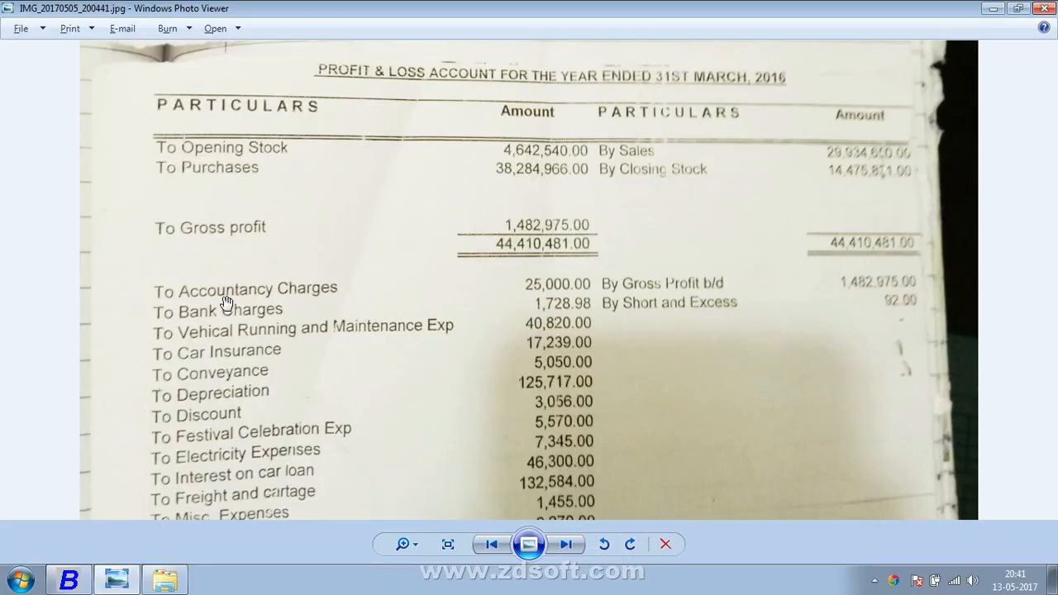
key(alt+Tab)
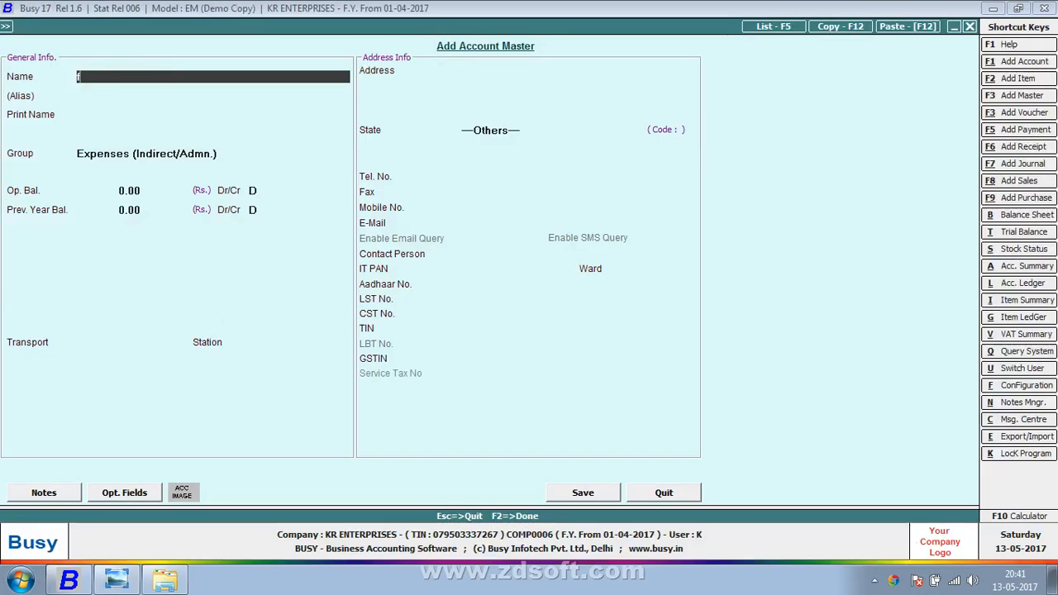
text(Festuvak C)
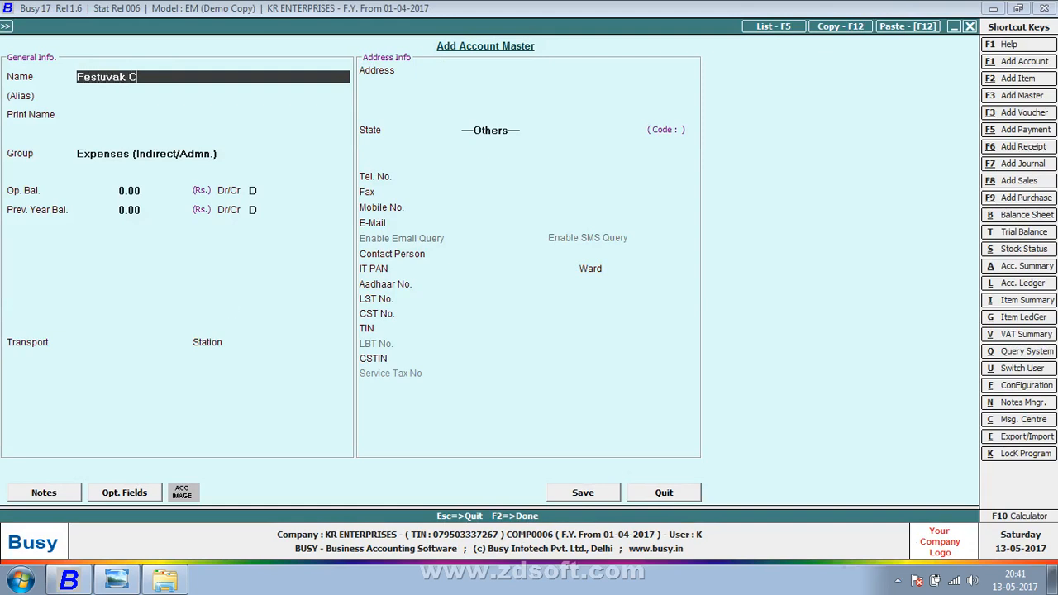
text(elebration Exp)
key(Return)
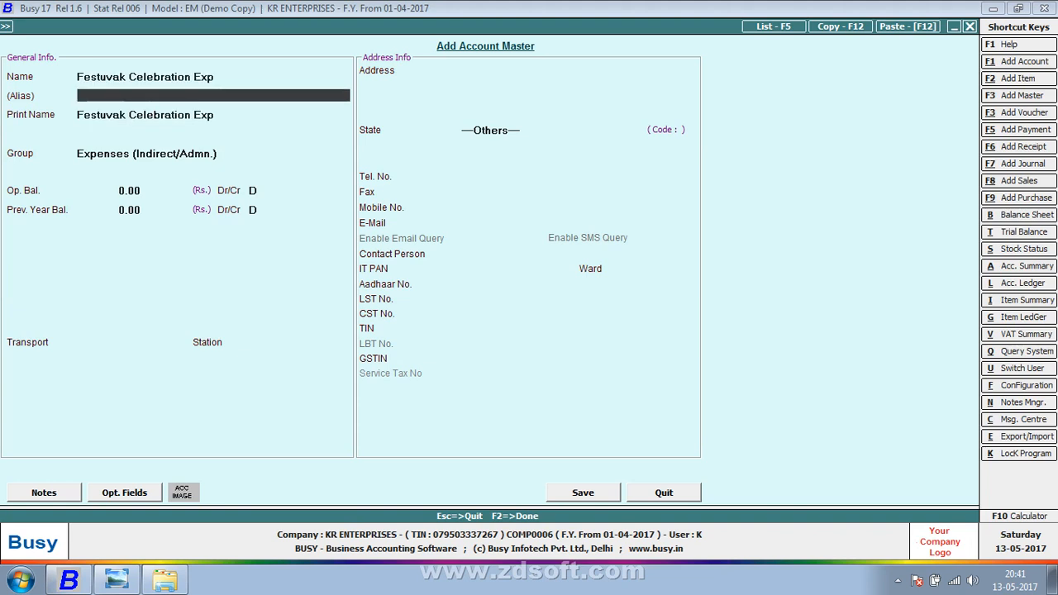
Keep the Expenses (Indirect/Admn.) group, set the festival celebration account's opening balance to 5,570 from the photo, and save the master.
key(Return)
key(Return)
key(Return)
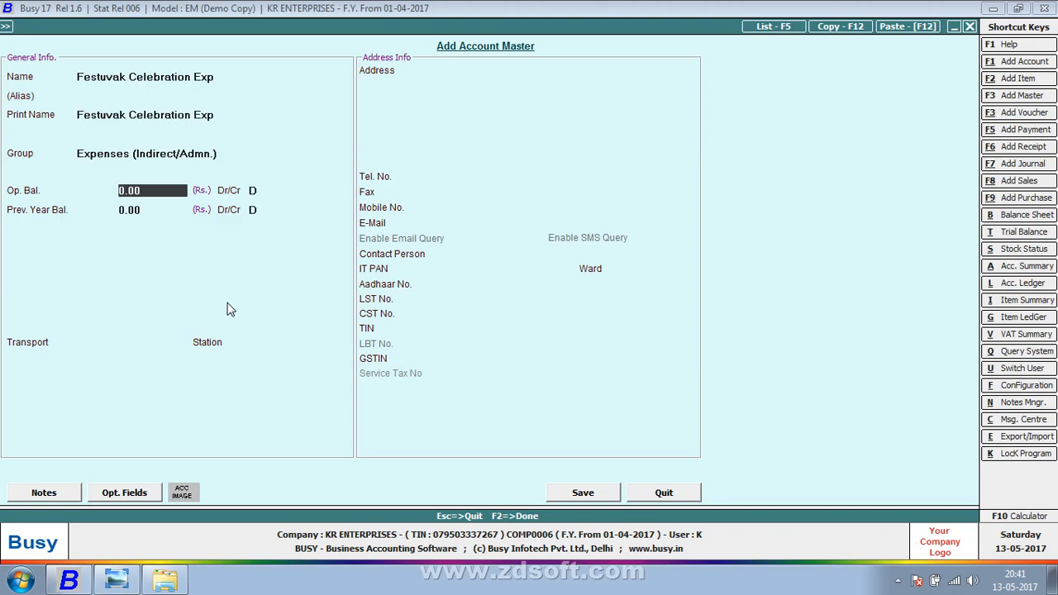
key(alt+Tab)
key(alt+Tab)
text(5570)
key(Return)
key(Return)
key(Return)
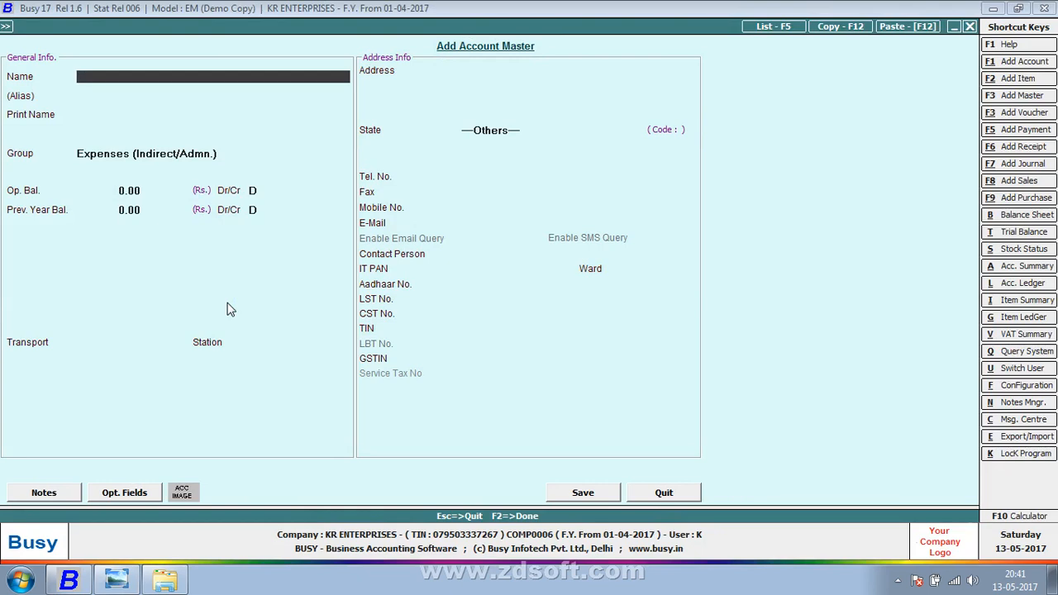
Open the Water & Electricity Expenses account for modification and change its name and print name to Electricity Expenses.
key(Escape)
key(Down)
key(Return)
text(wat)
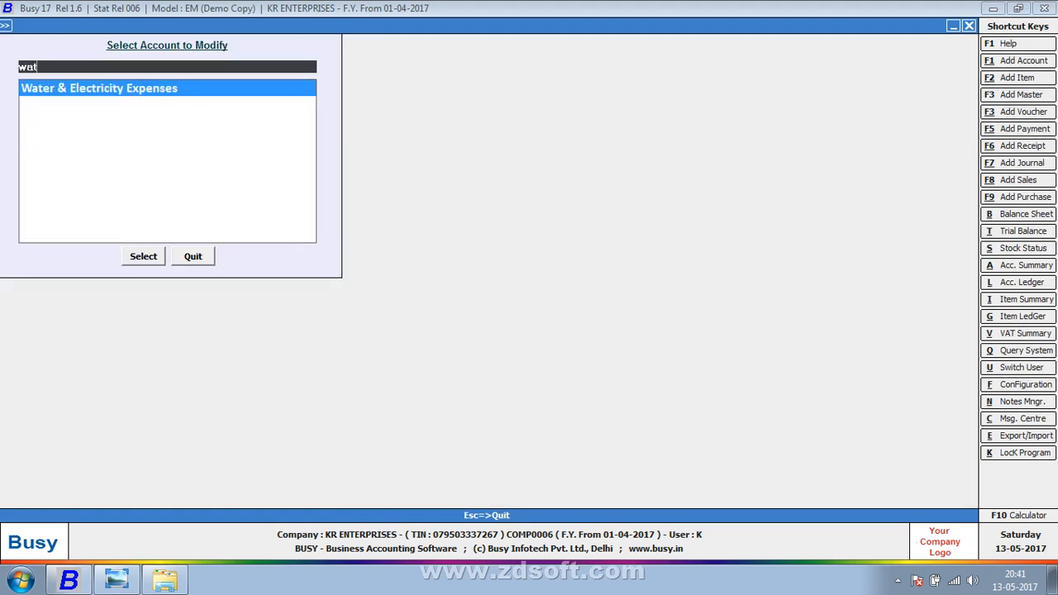
key(Return)
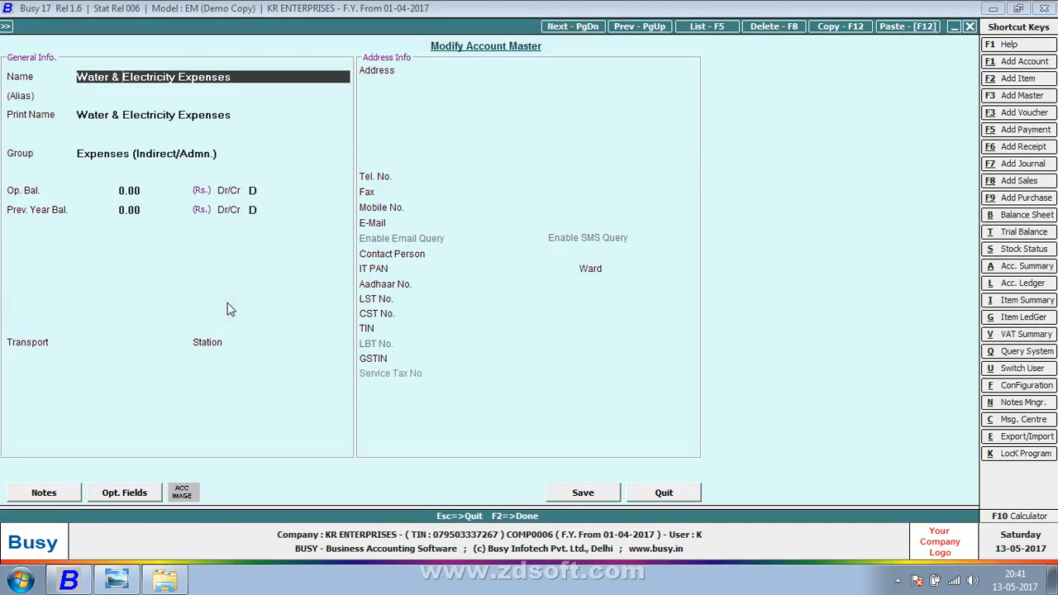
key(Delete)
key(Delete)
key(Delete)
key(Delete)
key(Delete)
key(Delete)
key(Delete)
key(Delete)
key(Return)
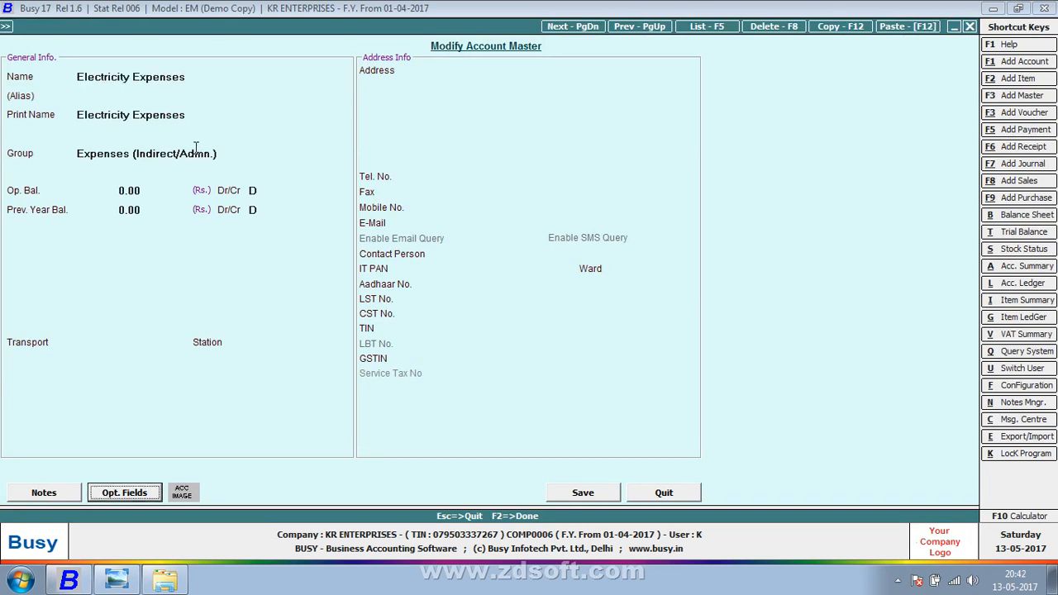
Set the Electricity Expenses account's opening balance to 7,345 from the photo and save the master.
click(223, 157)
key(Return)
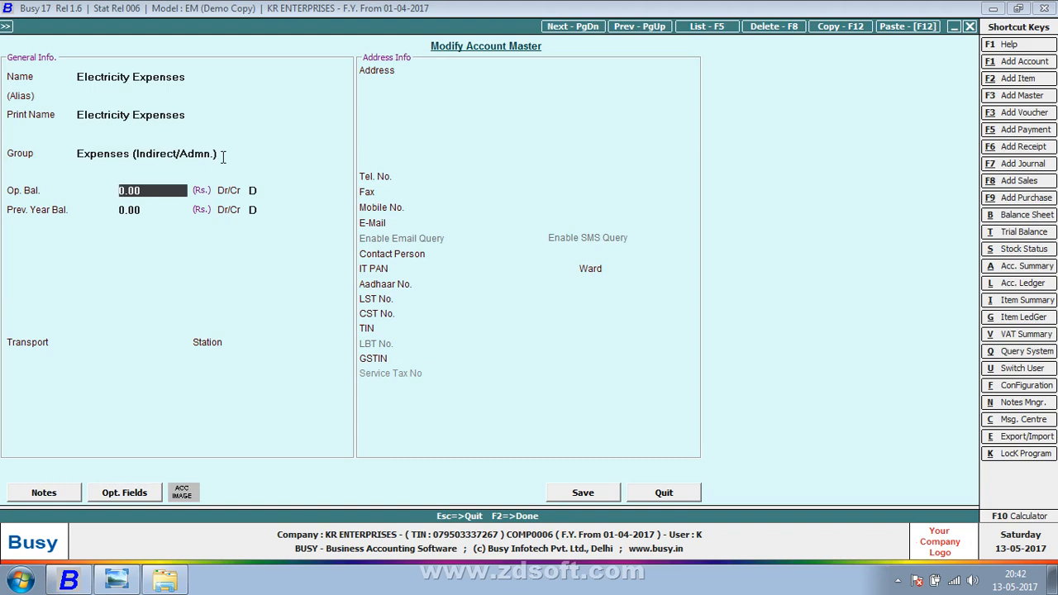
key(alt+Tab)
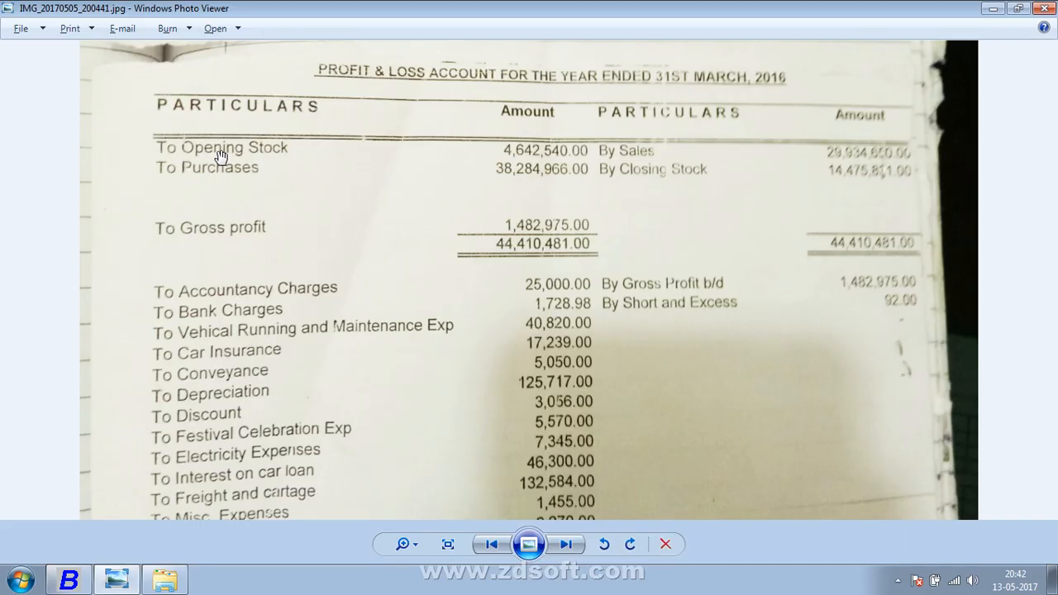
key(alt+Tab)
text(7,34)
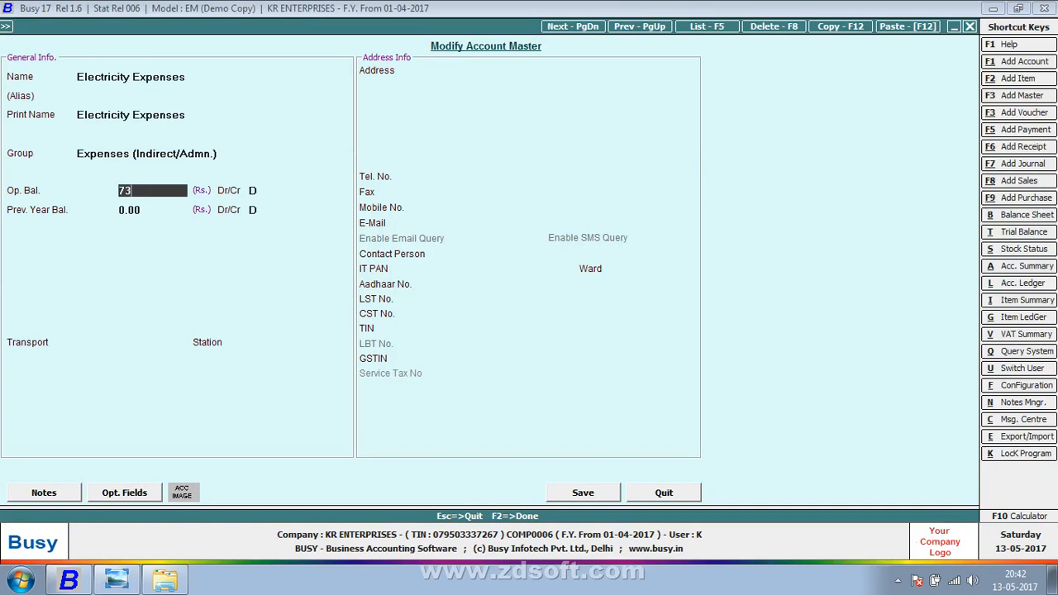
text(5)
key(Return)
key(F2)
key(Return)
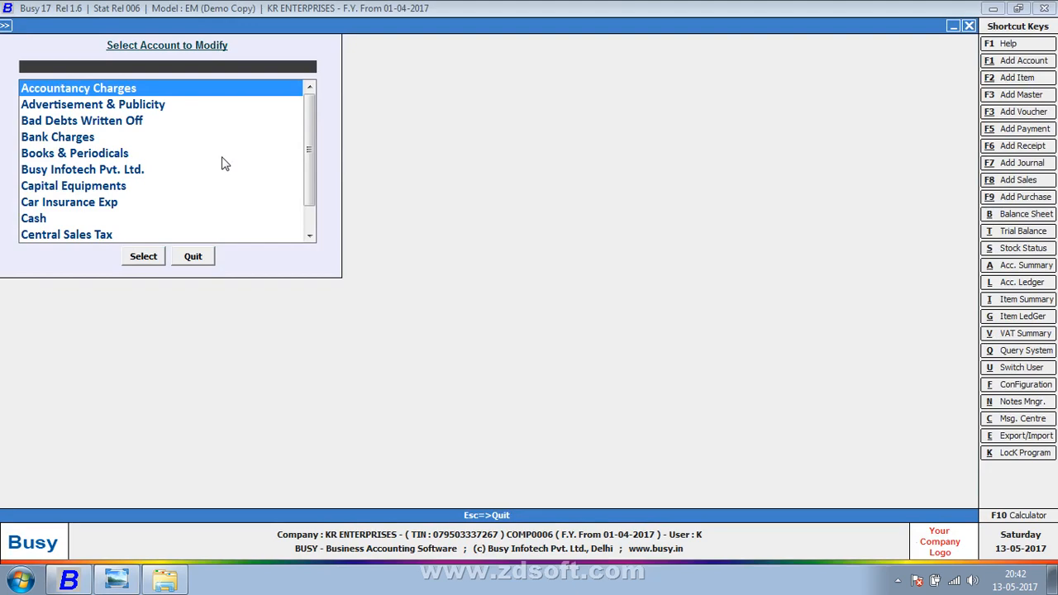
Check the next expense in the photographed profit and loss account and start a new account master for it.
key(alt+Tab)
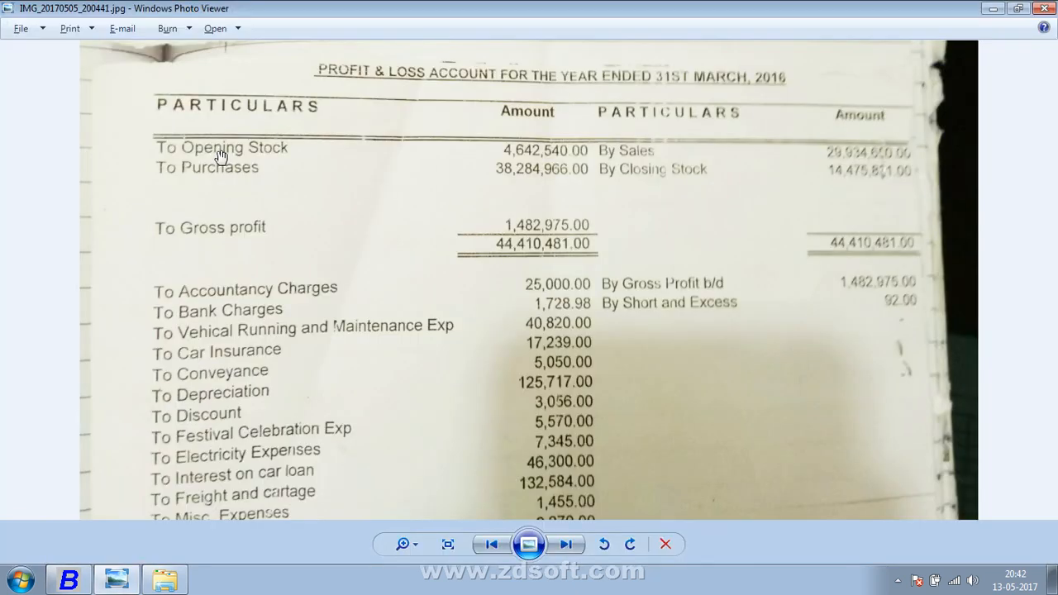
drag(255, 366, 312, 289)
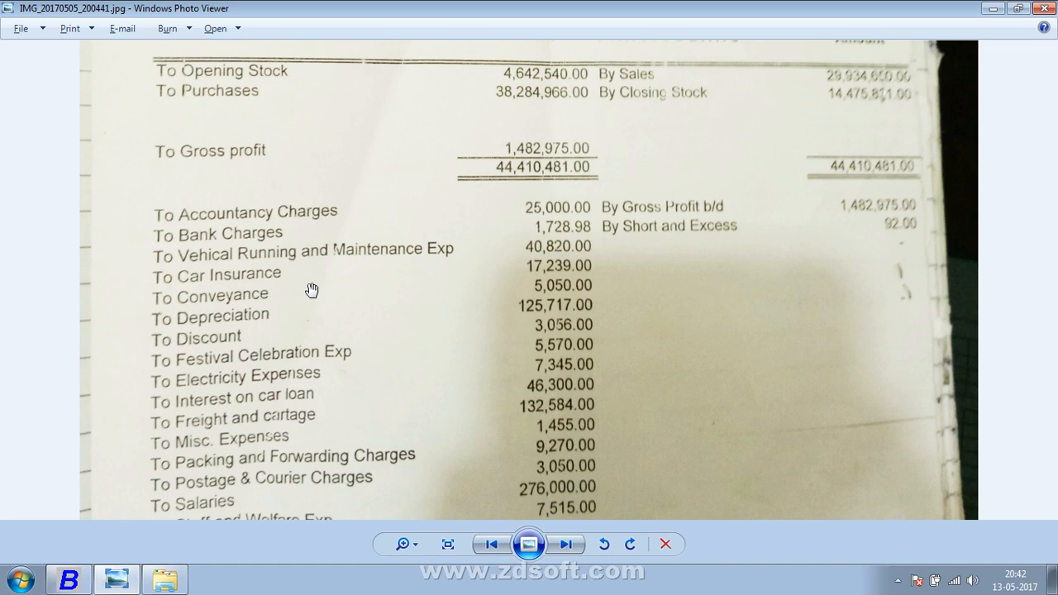
key(alt+Tab)
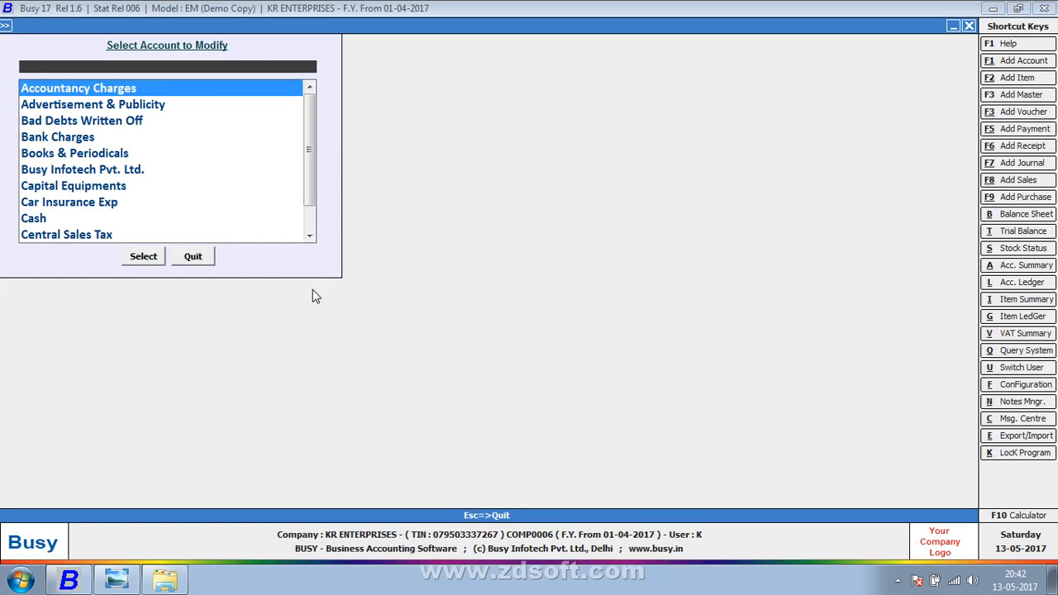
key(Escape)
key(Up)
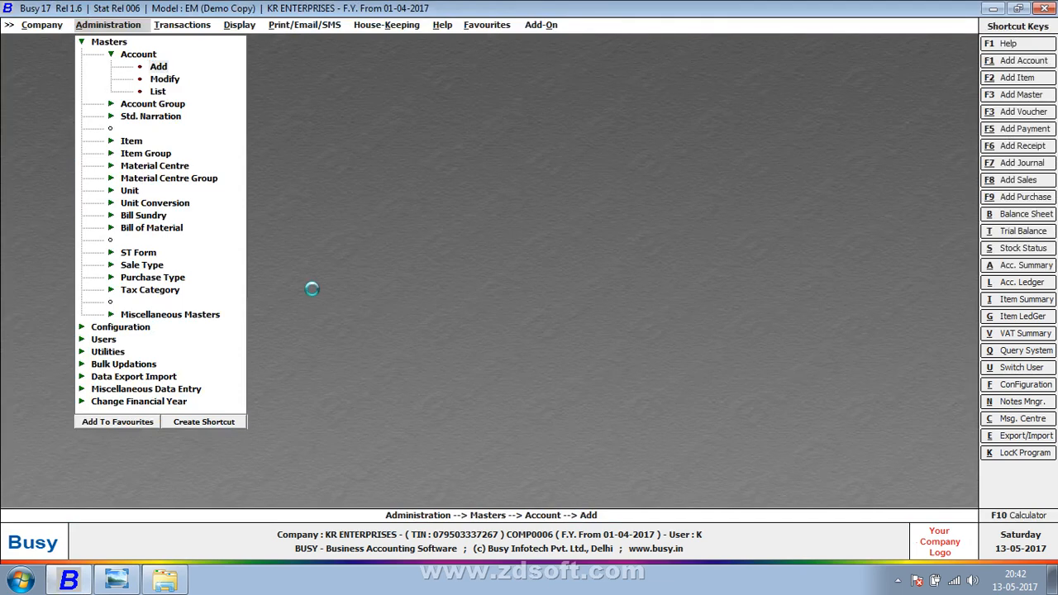
key(Return)
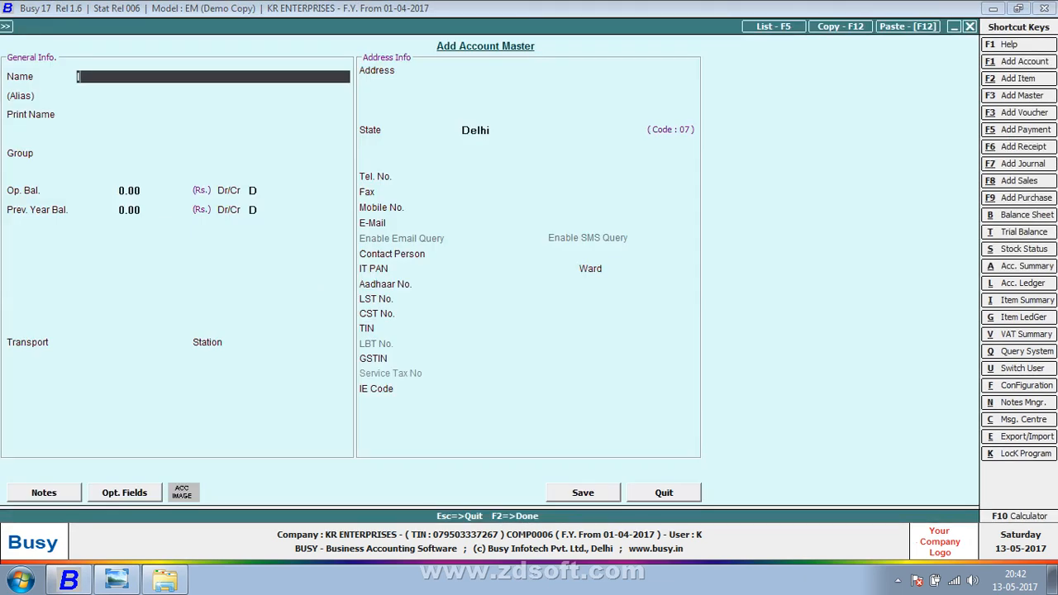
Enter Interest On Car Loan as the new account's name and print name.
text(Interest On Car Loan)
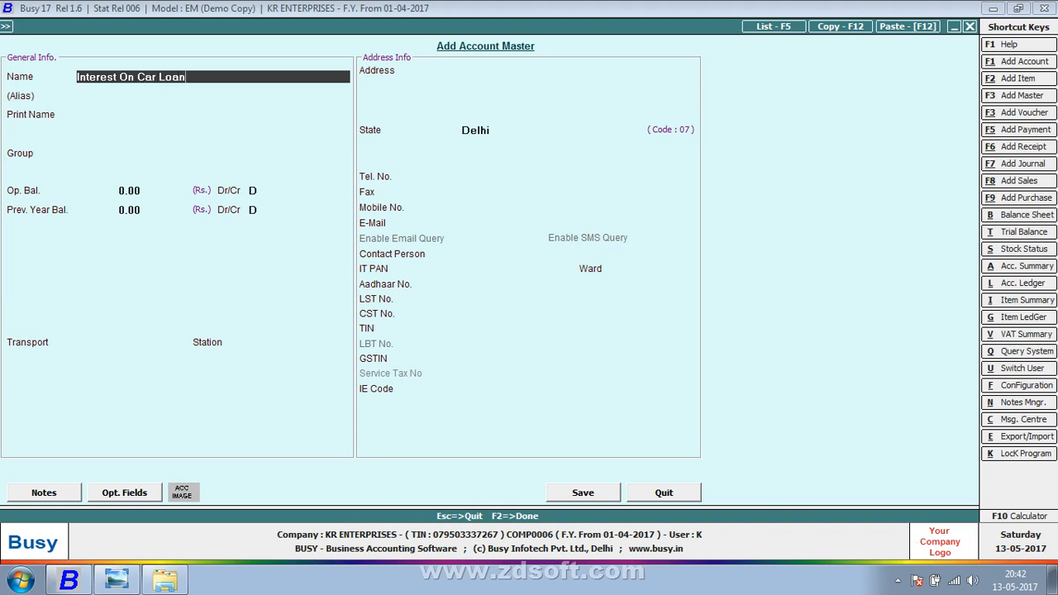
key(Return)
Assign the Interest On Car Loan account to the Expenses (Indirect/Admn.) group.
key(Return)
text(ex)
key(Return)
key(Up)
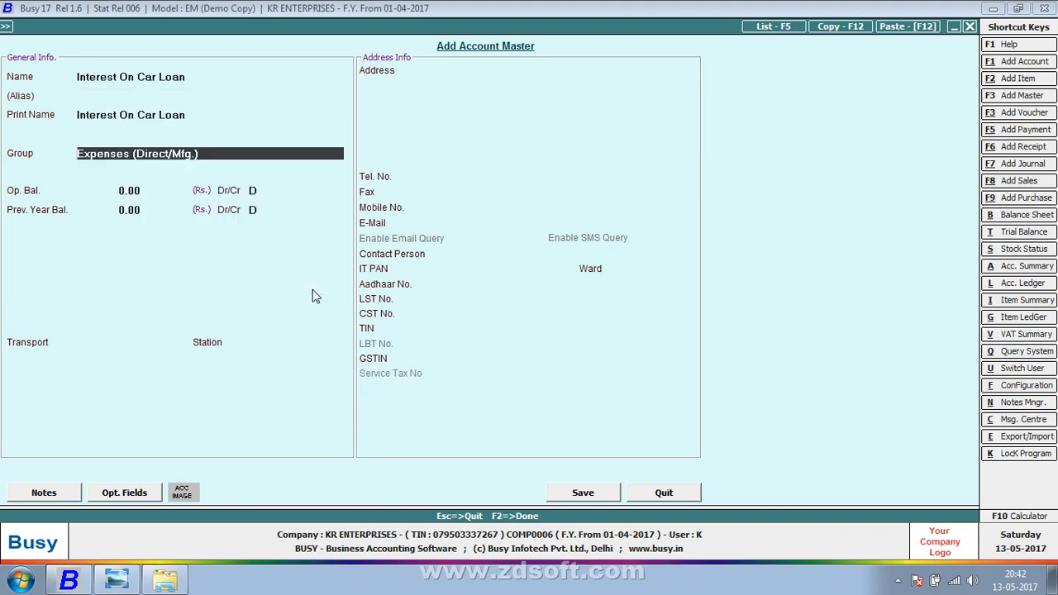
text(ex)
key(Down)
key(Return)
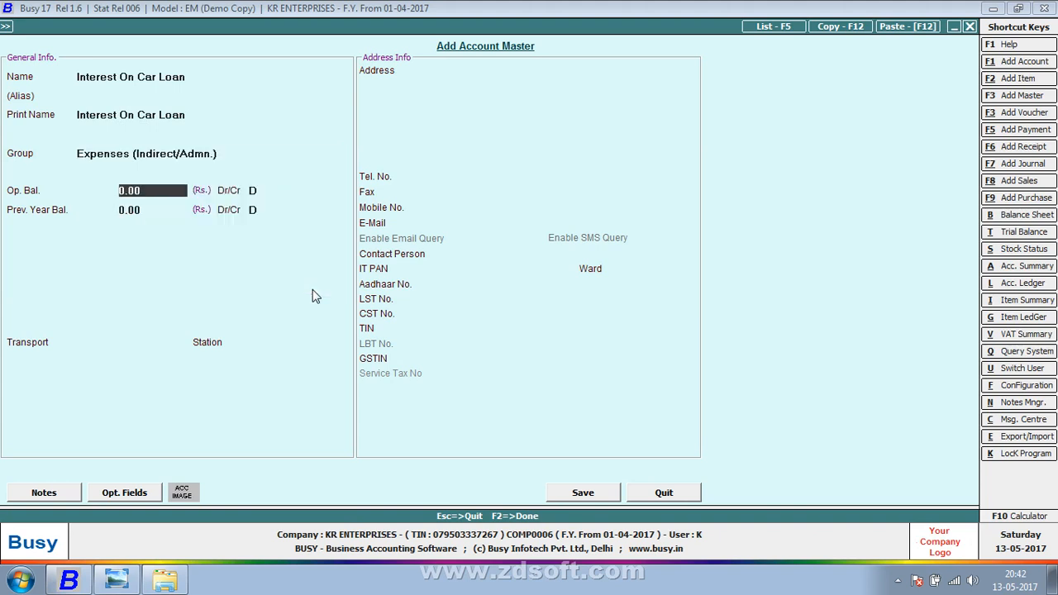
Check the car loan interest in the photo, set the account's opening balance to 46,390, and save the master.
key(alt+Tab)
key(alt+Tab)
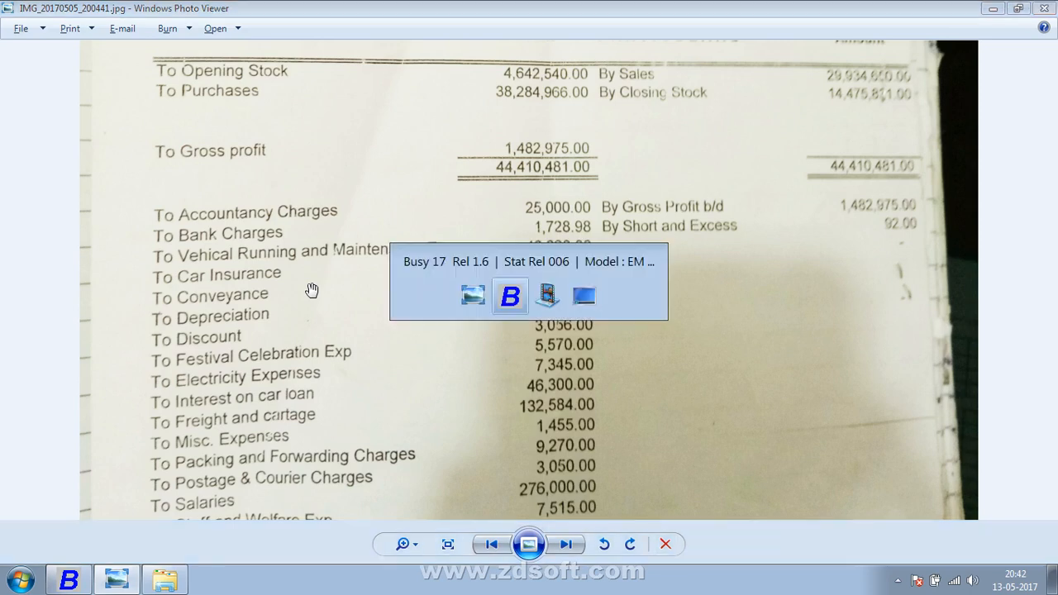
text(43)
key(BackSpace)
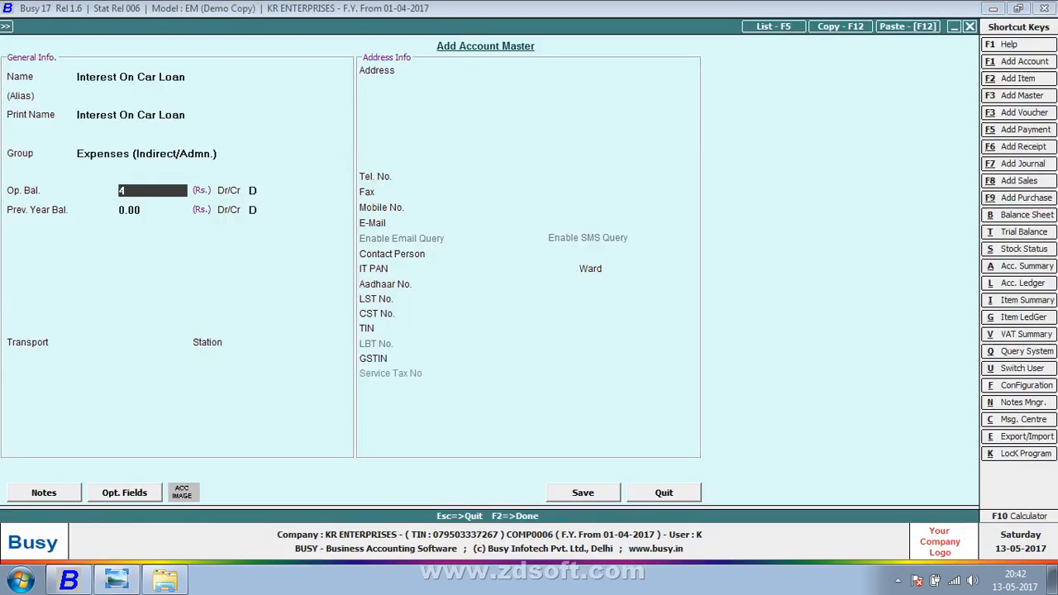
text(6390)
key(Return)
key(Return)
key(Return)
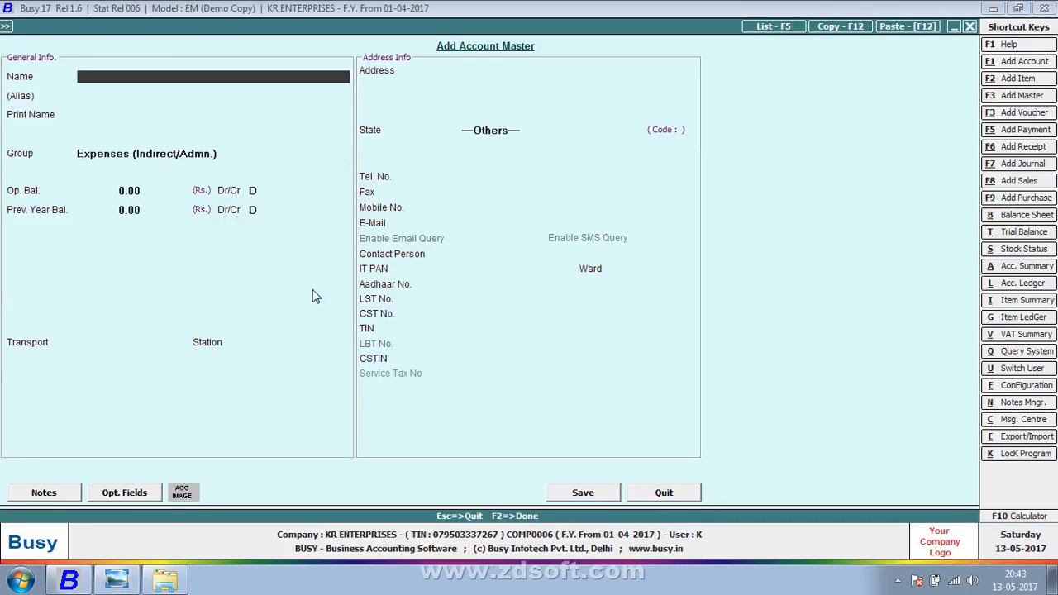
Check the freight expense in the photo and open the Freight & Forwarding Charges account for modification.
key(alt+Tab)
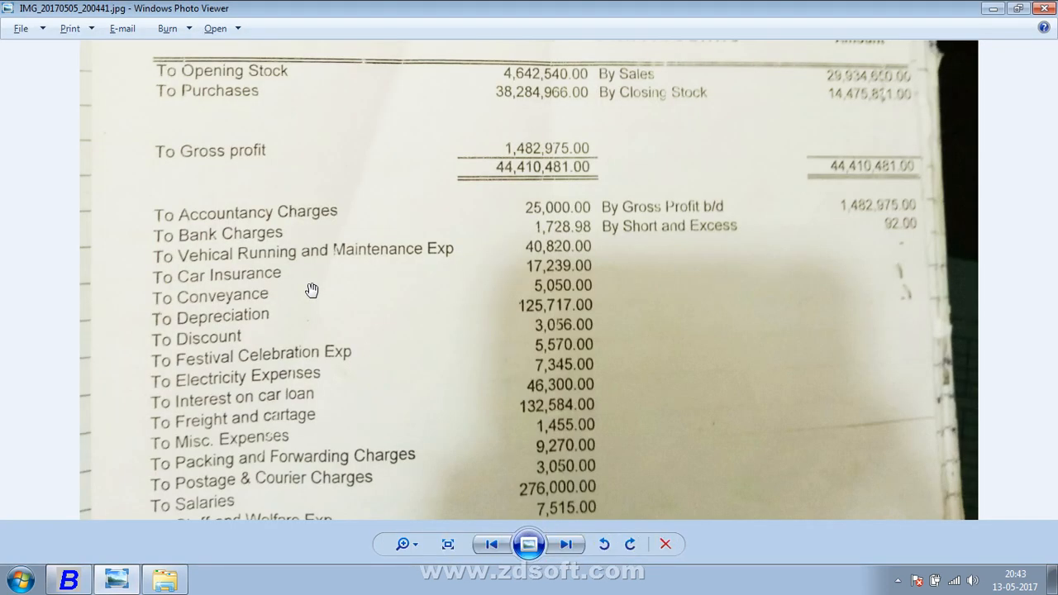
key(alt+Tab)
key(Escape)
key(Return)
key(Down)
key(Return)
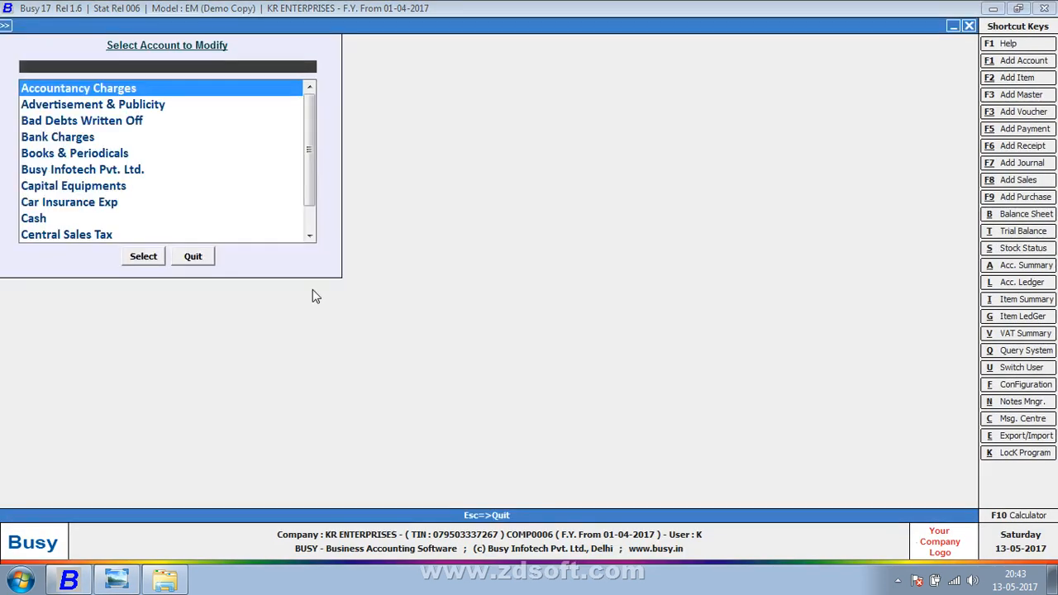
text(fi)
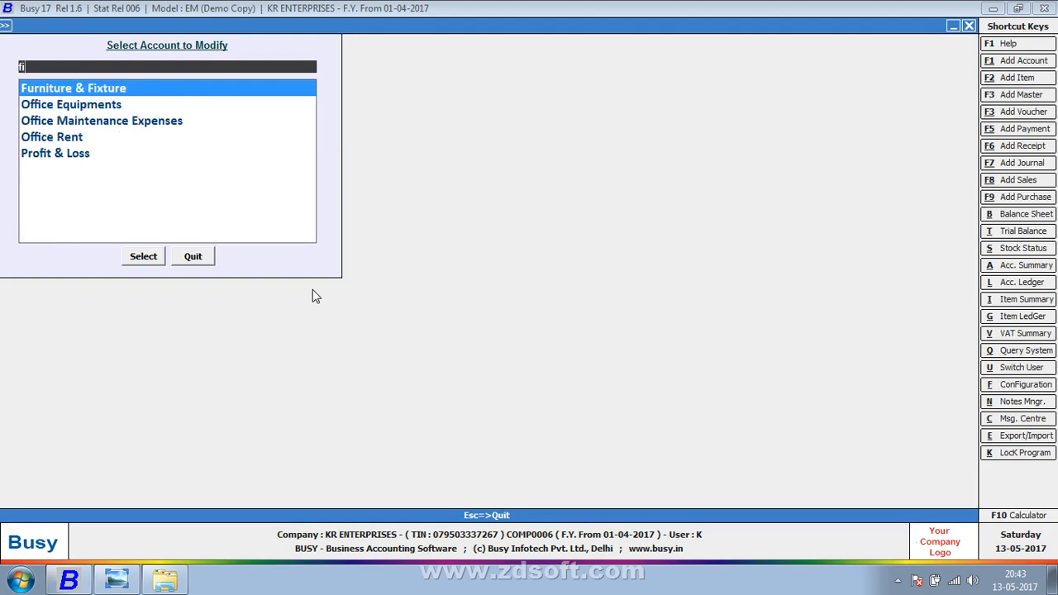
key(BackSpace)
key(BackSpace)
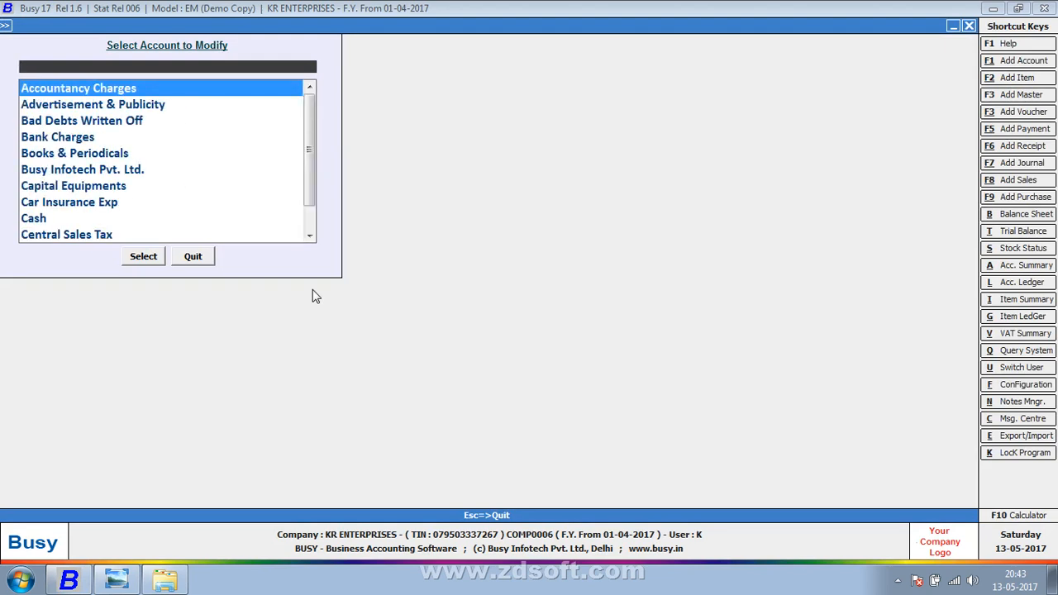
text(fr)
key(Return)
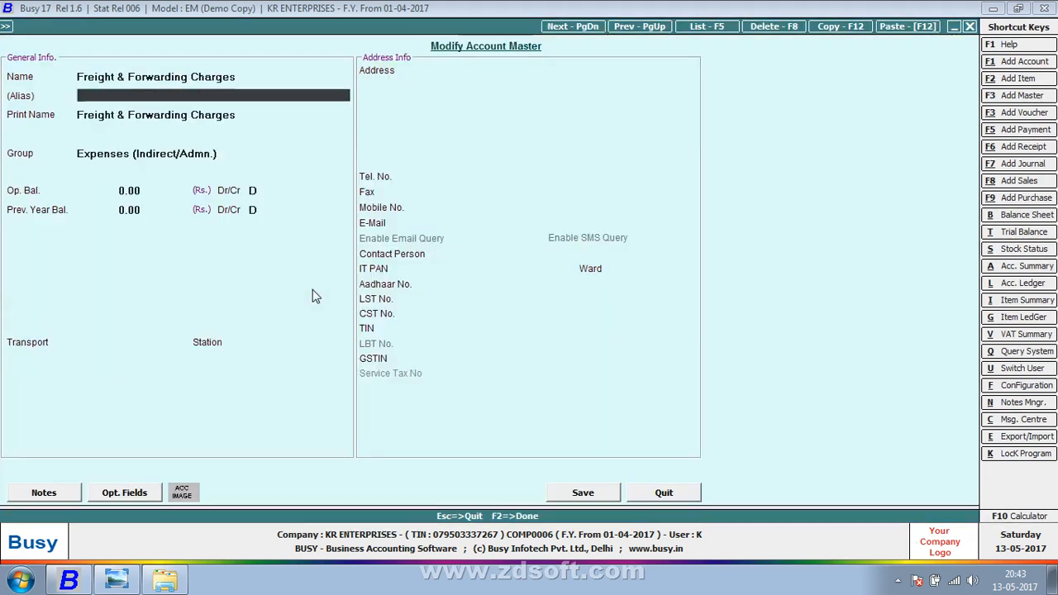
Set the Freight & Forwarding Charges opening balance to 1,32,584 from the photo, save the master, and return to the account selection list.
key(Return)
key(Return)
key(Return)
key(alt+Tab)
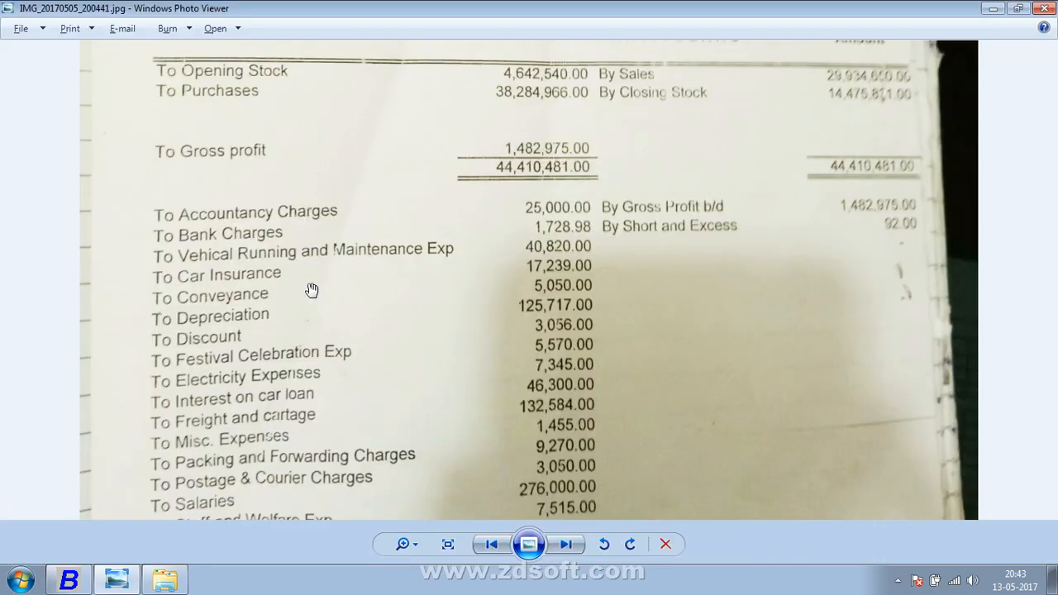
key(alt+Tab)
key(alt+Tab)
key(alt+Tab)
text(1328)
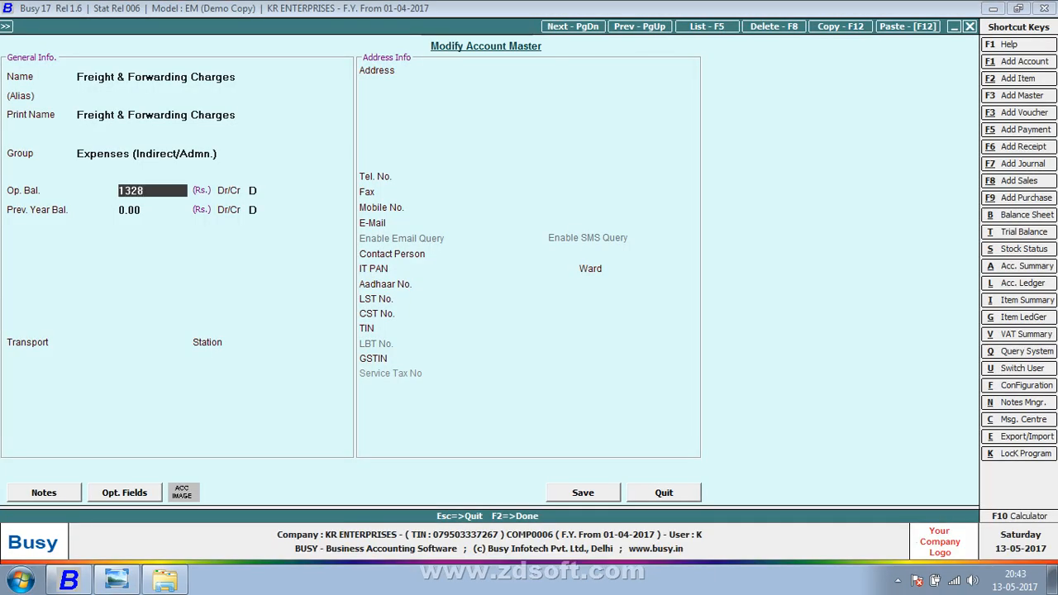
text(584)
key(Return)
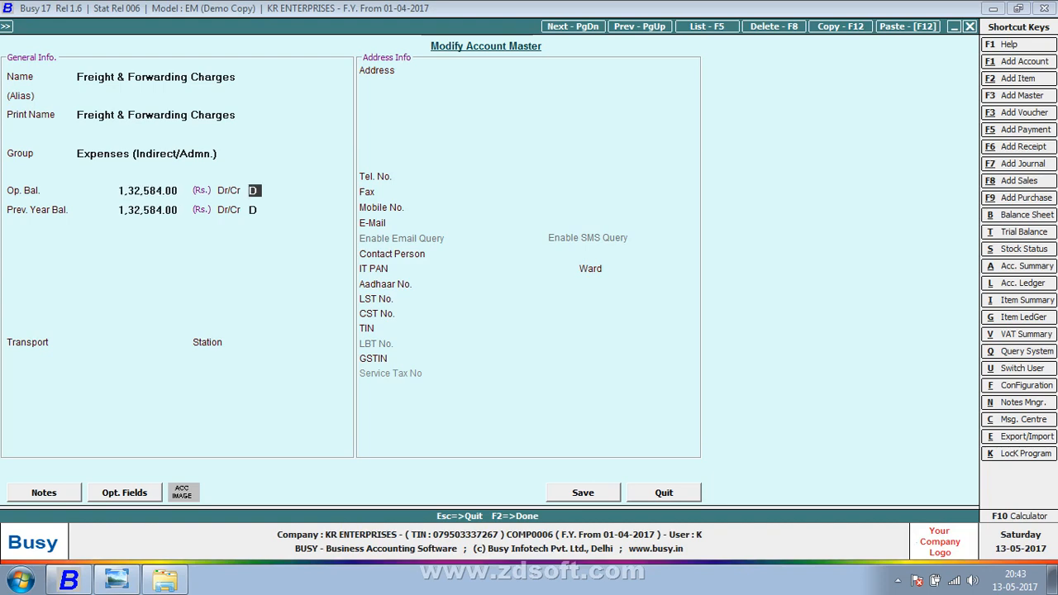
key(F2)
key(Return)
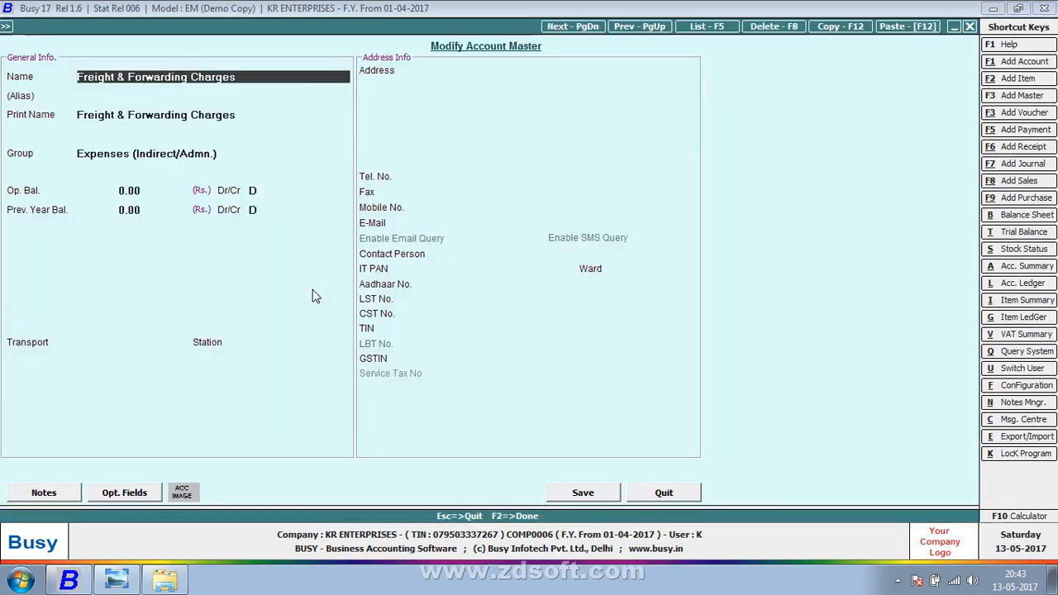
key(Escape)
key(Return)
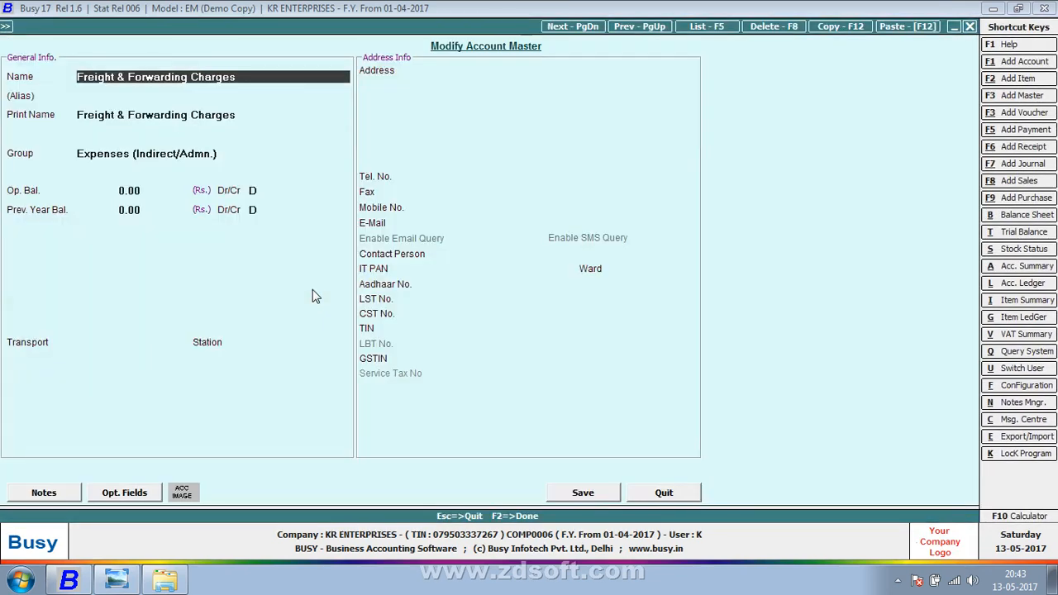
key(Escape)
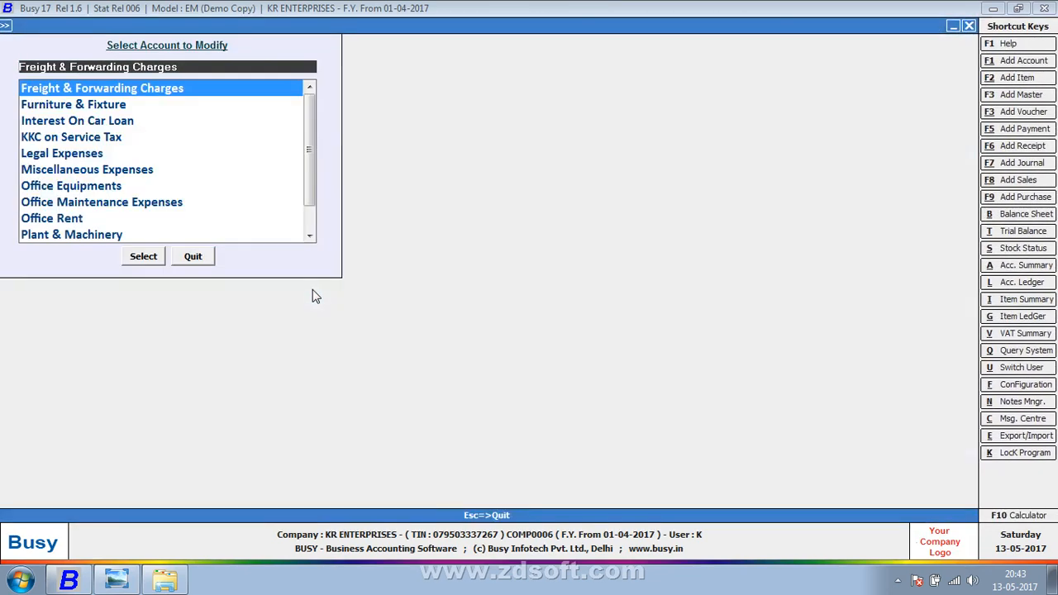
Check the miscellaneous expense figure in the photo and open the Miscellaneous Expenses account for modification, keeping its name and group.
text(mis)
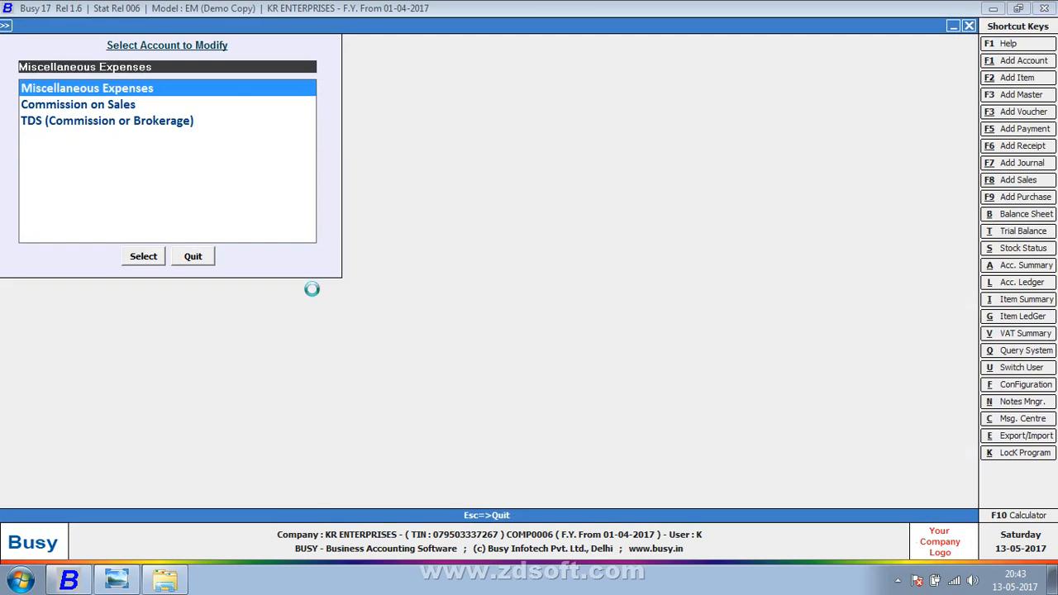
key(alt+Tab)
key(alt+Tab)
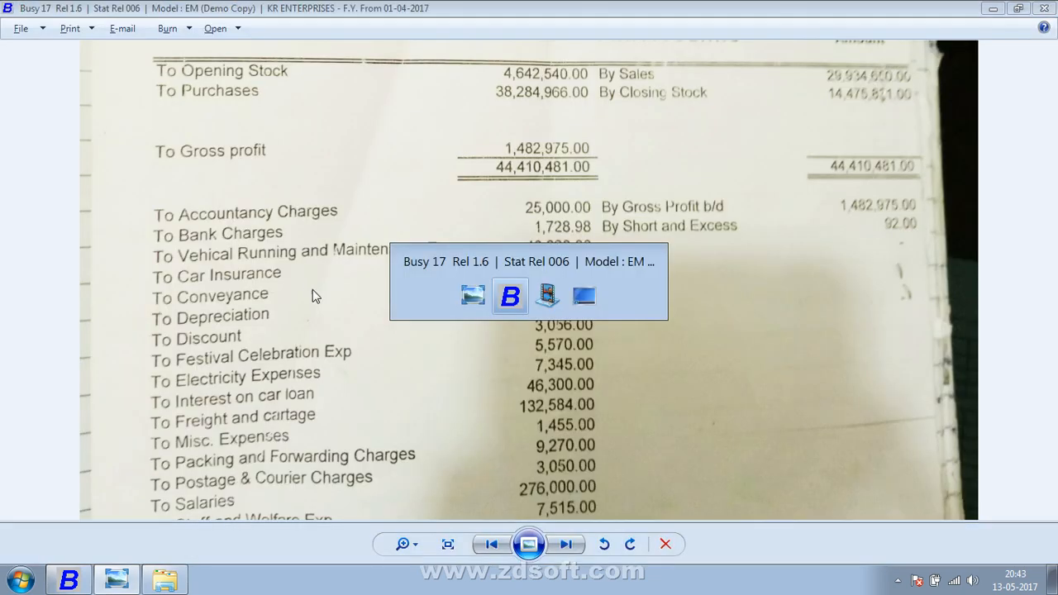
key(Return)
key(Escape)
key(Return)
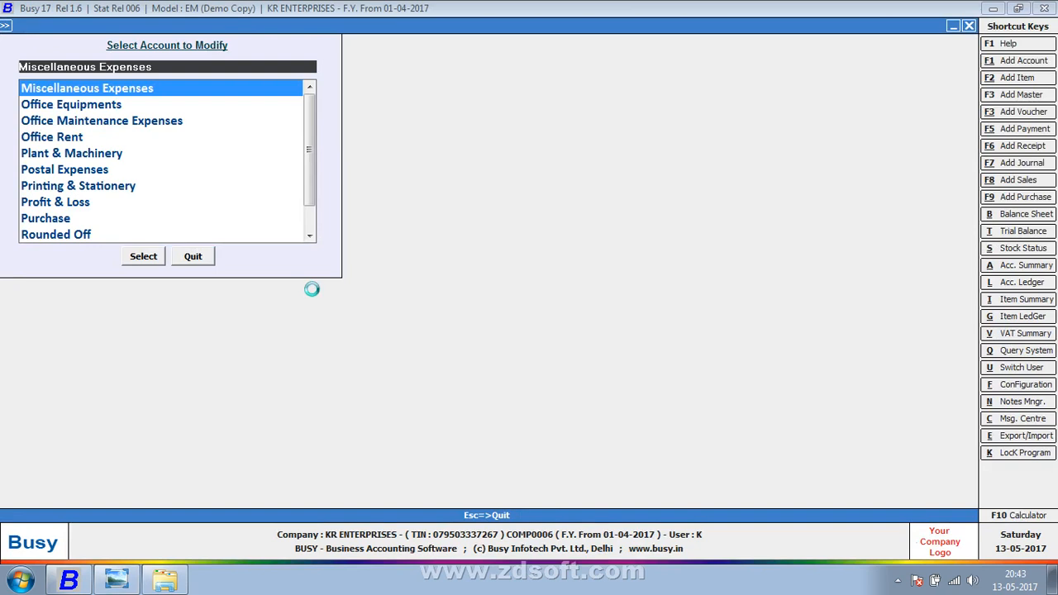
key(Return)
Set the Miscellaneous Expenses opening balance to 1,455, save the master, and leave account modification.
key(Return)
key(Return)
key(Return)
key(Return)
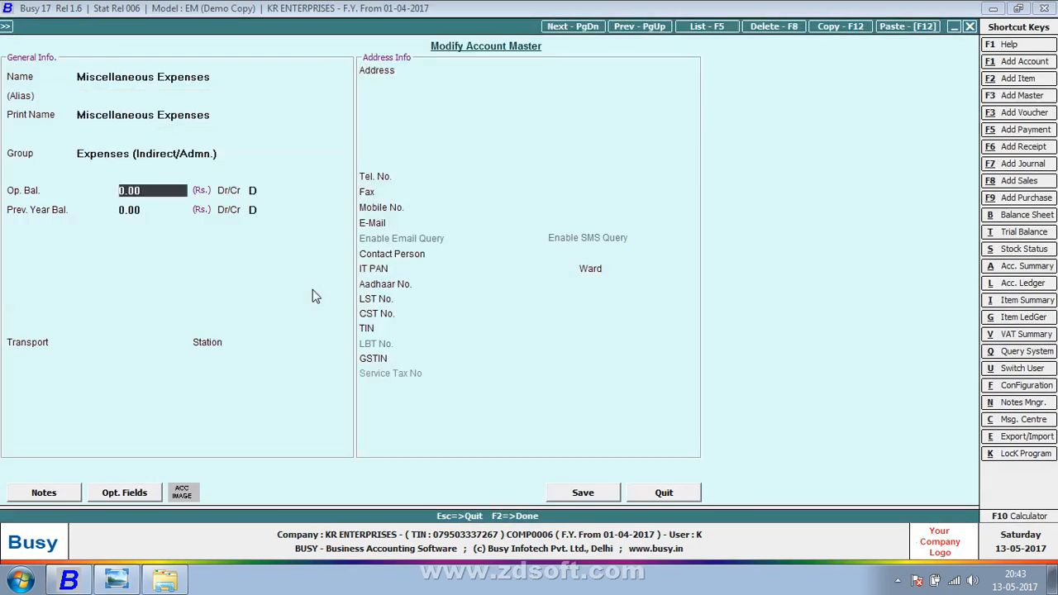
text(1455)
key(Return)
key(Return)
key(Return)
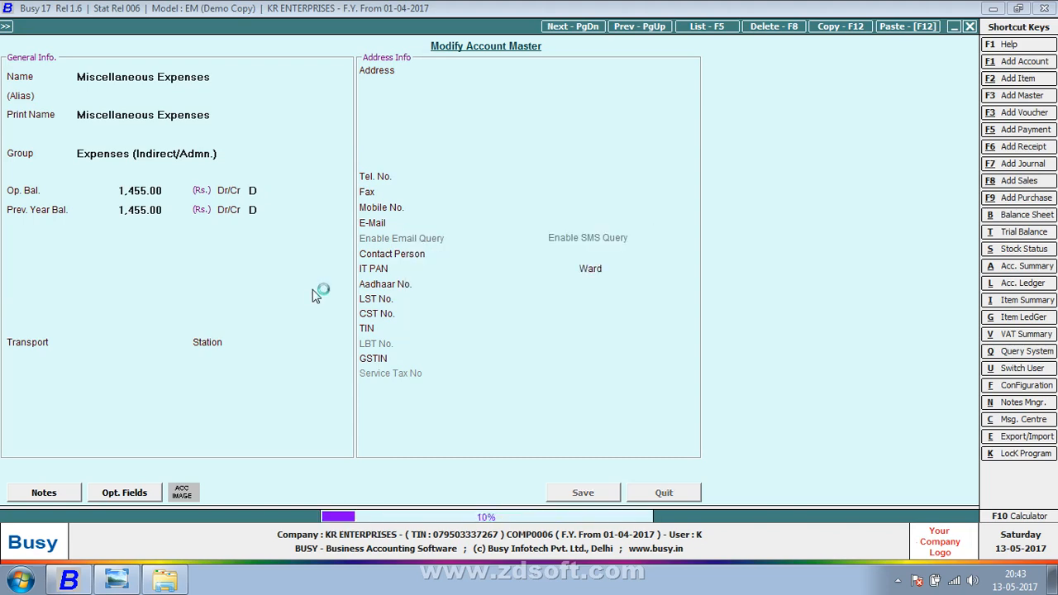
key(Return)
key(Escape)
key(Return)
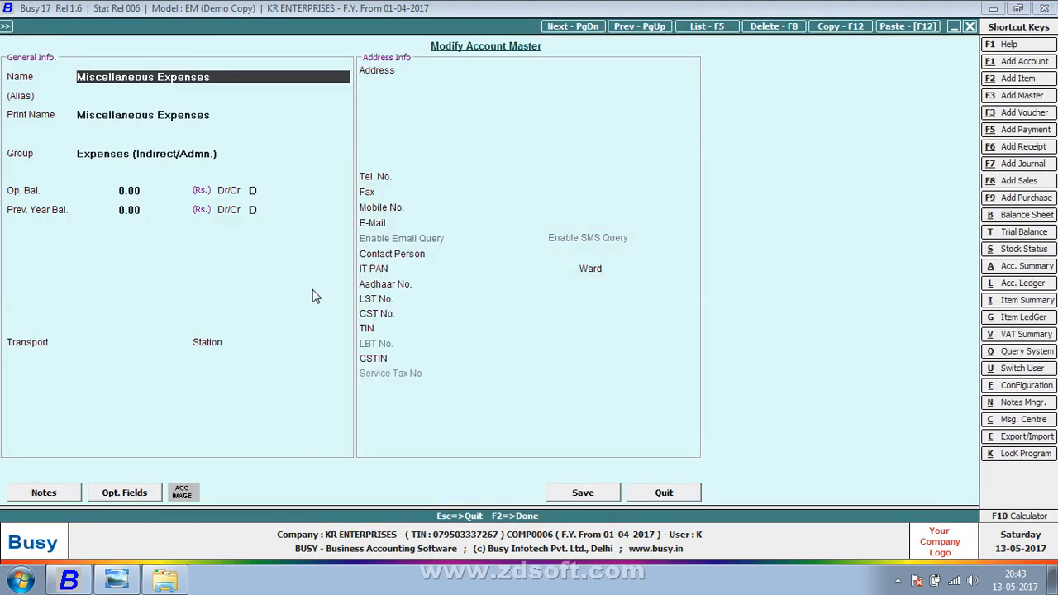
key(Escape)
key(Escape)
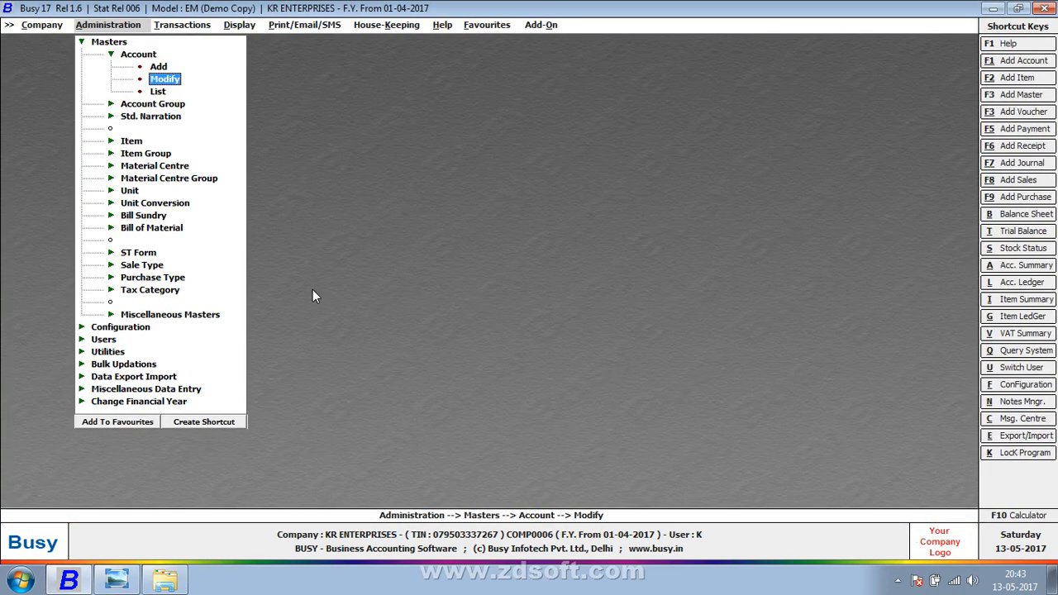
Check the packing and forwarding entry in the profit and loss photo and open a blank account master.
key(alt+Tab)
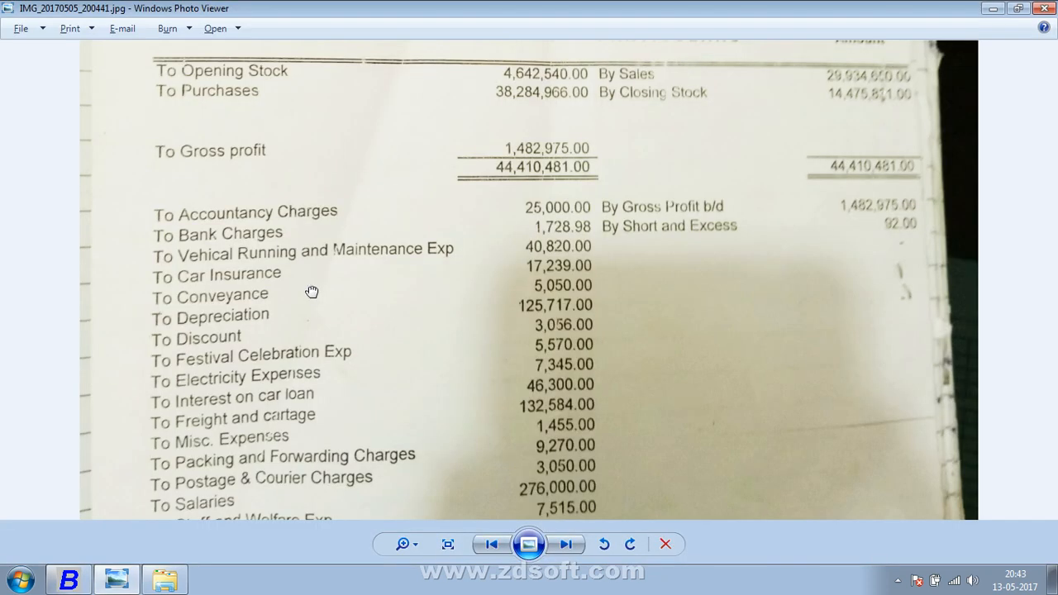
drag(311, 289, 353, 249)
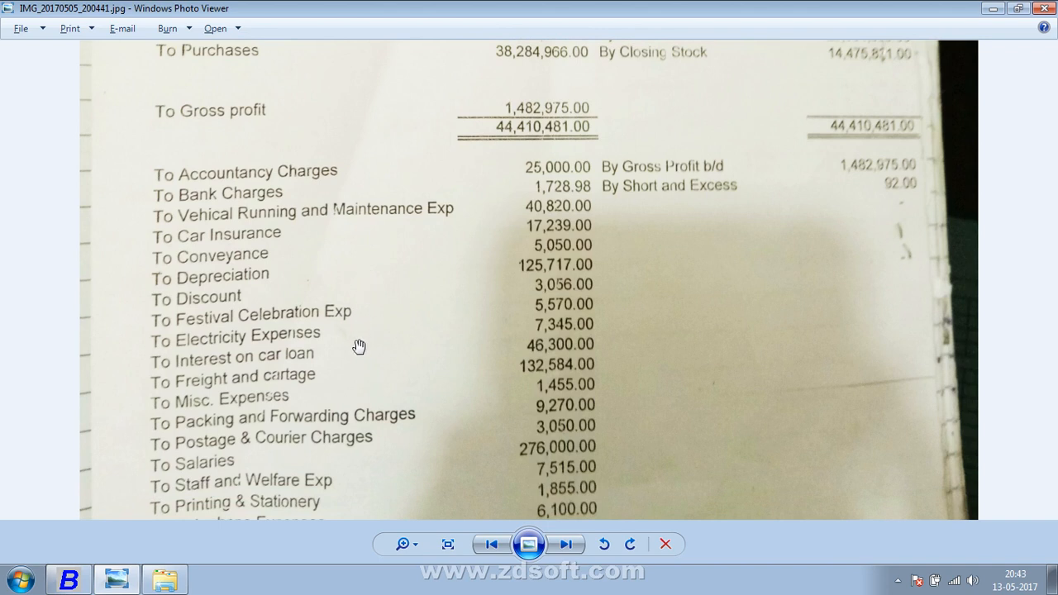
key(alt+Tab)
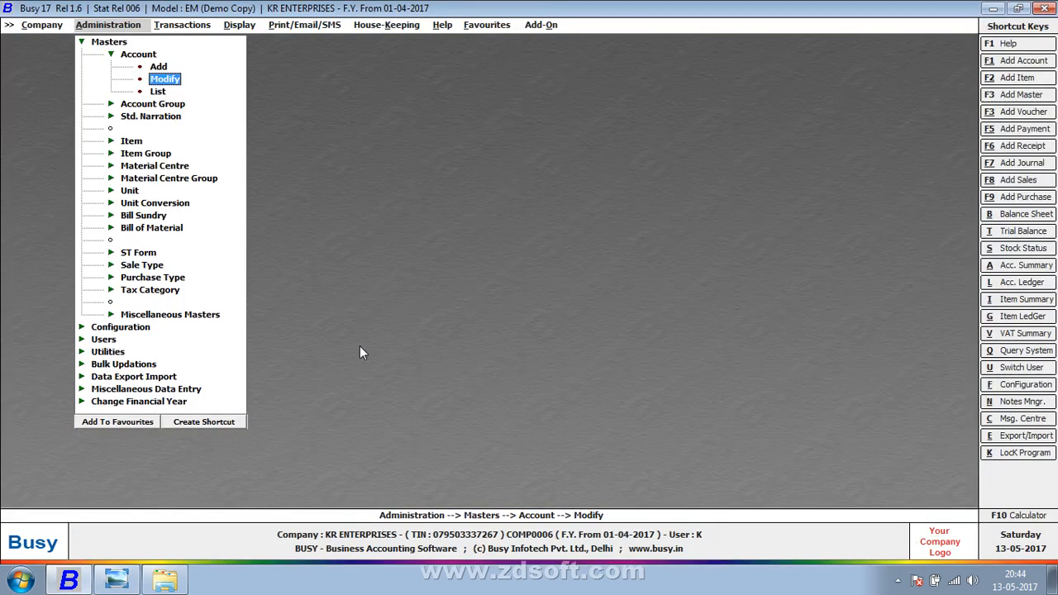
key(Return)
key(Escape)
key(Up)
key(Return)
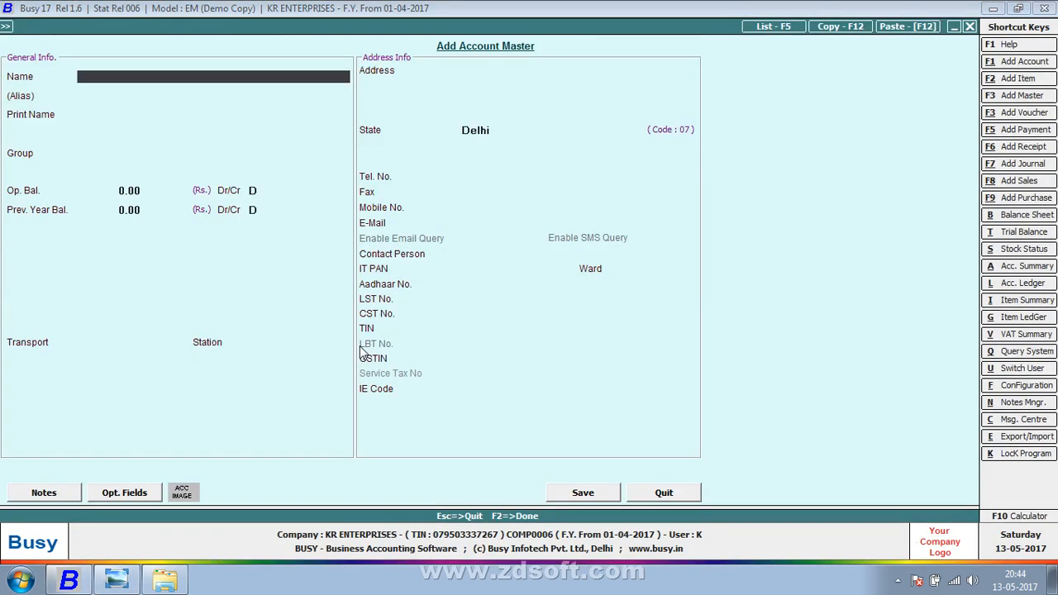
Enter "Packing And For" as the start of the new account's name and postpone the driver update notice.
text(Packing And FO)
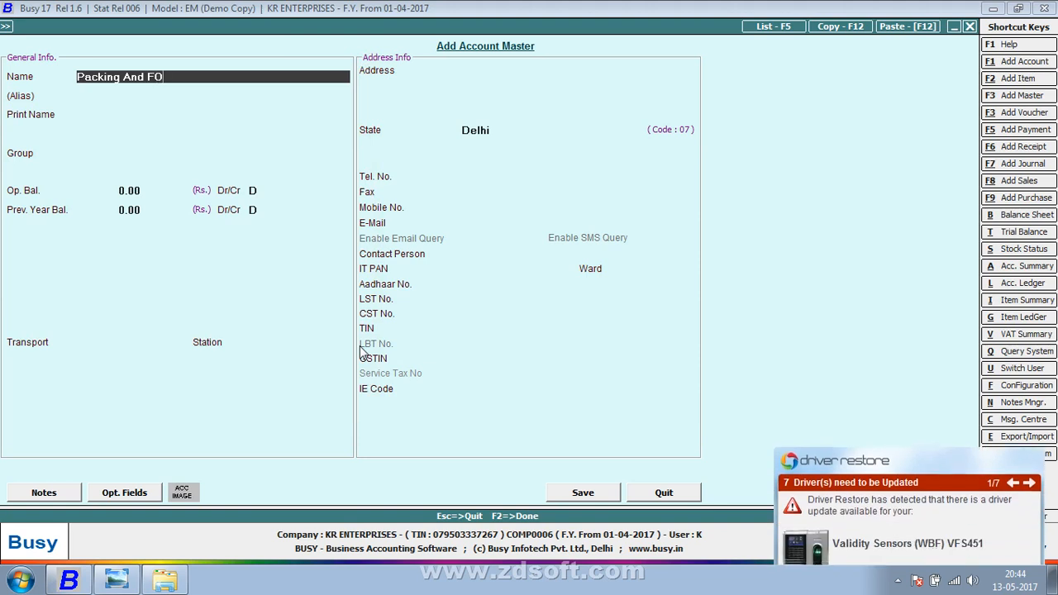
text(RWARD)
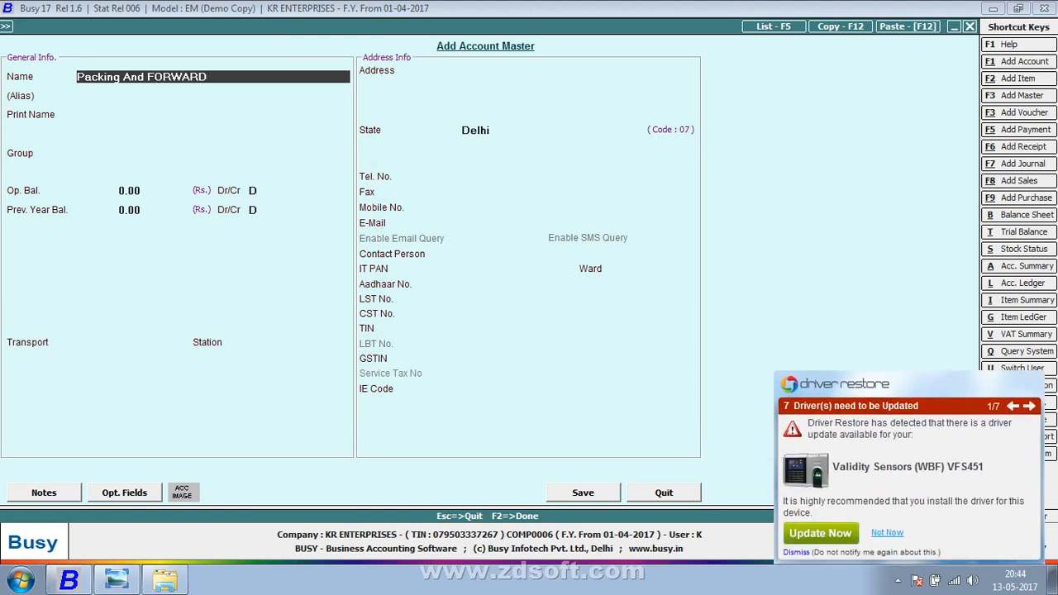
key(BackSpace)
key(BackSpace)
key(BackSpace)
key(BackSpace)
key(BackSpace)
key(BackSpace)
text(or)
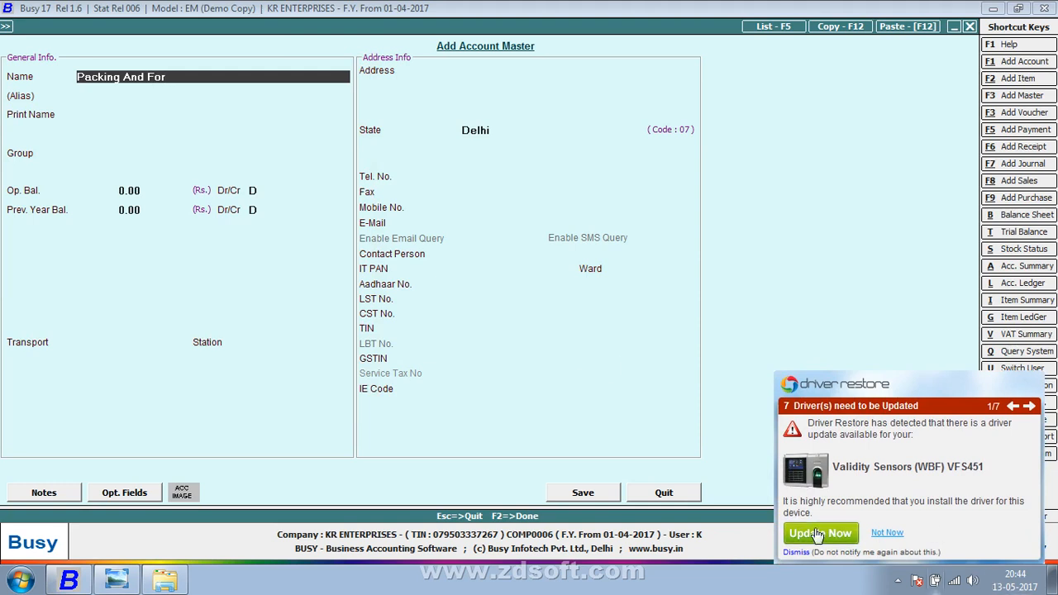
click(886, 533)
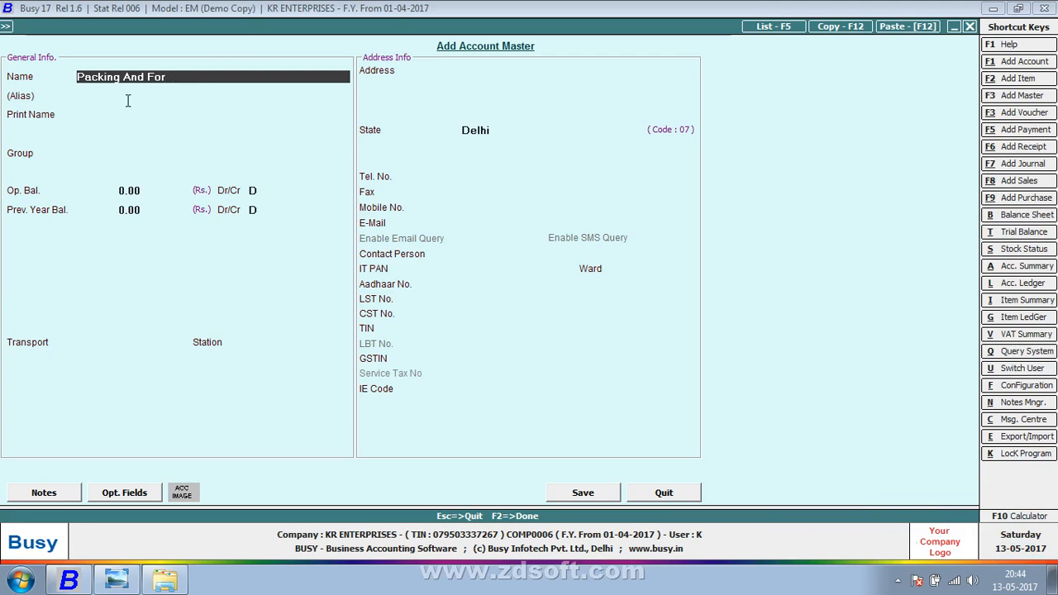
Check the packing and forwarding line in the photo and complete the account name as "Packing And Forwarding Charges".
key(alt+Tab)
drag(338, 173, 491, 331)
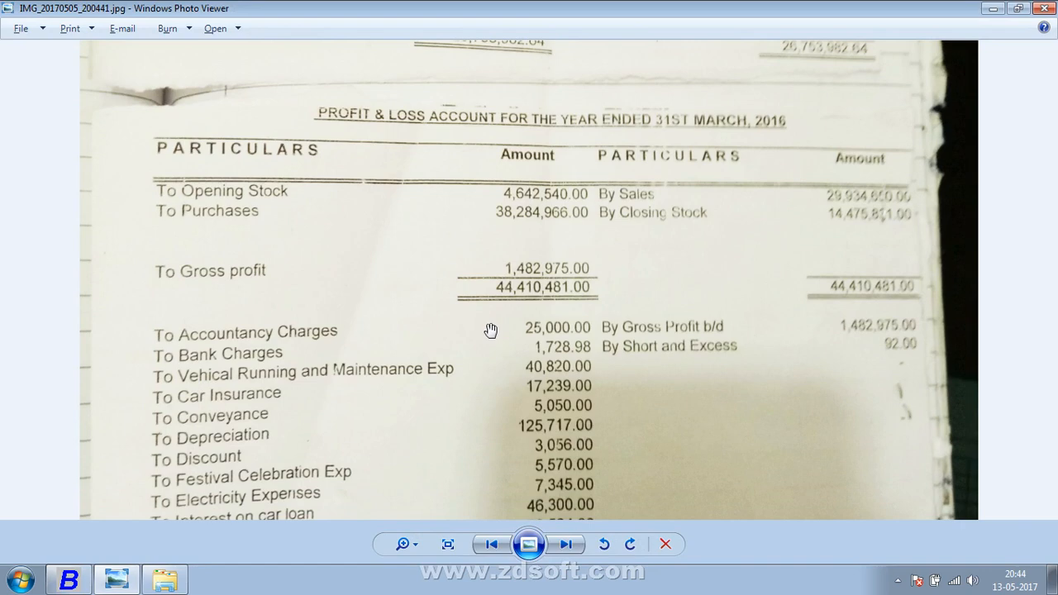
drag(386, 357, 394, 154)
drag(363, 375, 364, 322)
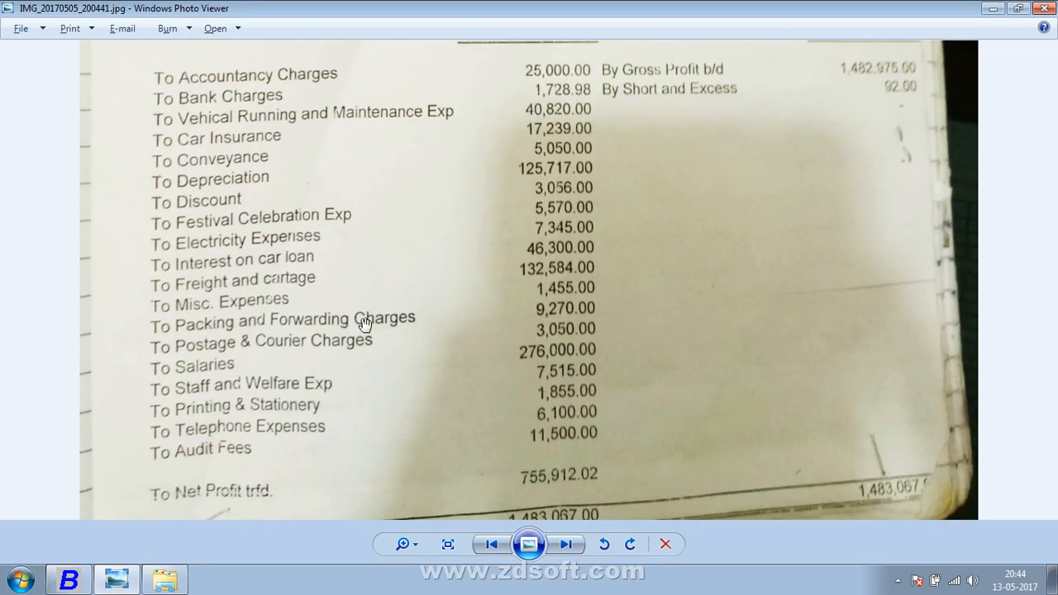
key(alt+Tab)
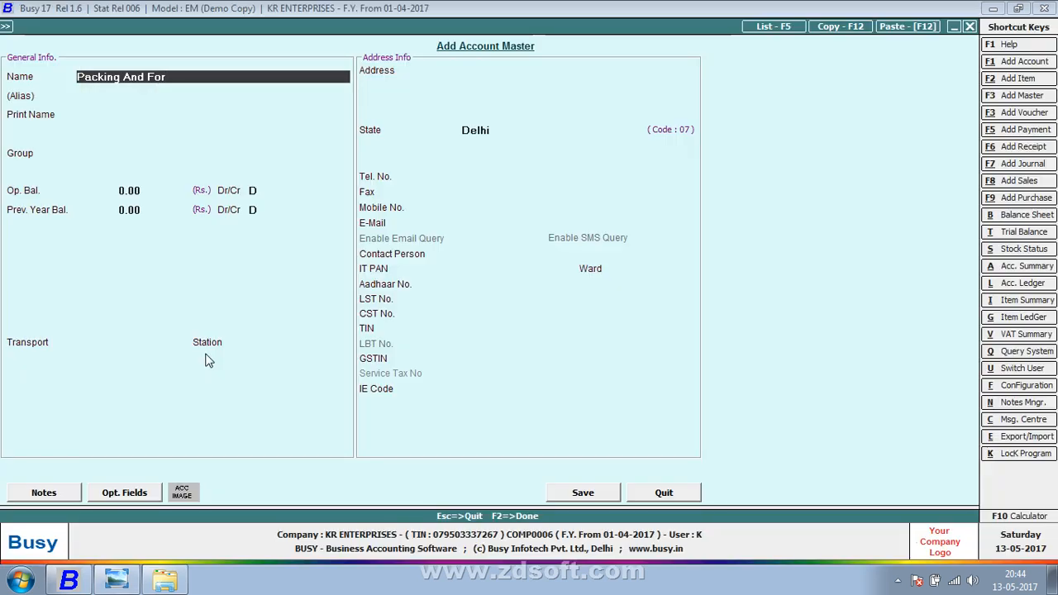
text(warding Charges)
key(Return)
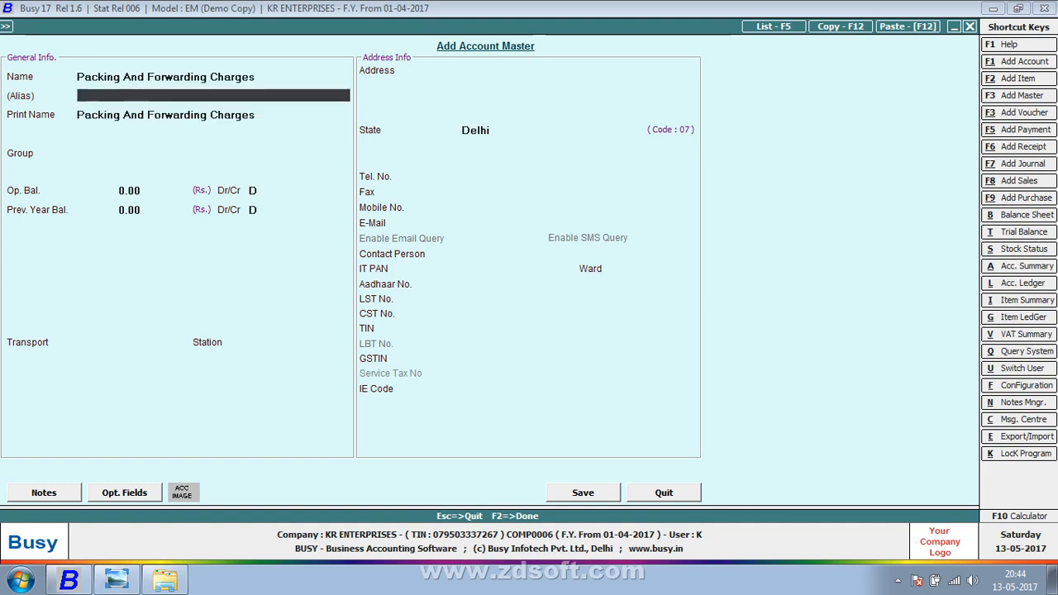
Leave the alias blank, keep the print name, and assign the account to the Expenses (Indirect/Admn.) group.
key(Return)
key(Return)
text(sun)
key(BackSpace)
key(BackSpace)
key(BackSpace)
text(e)
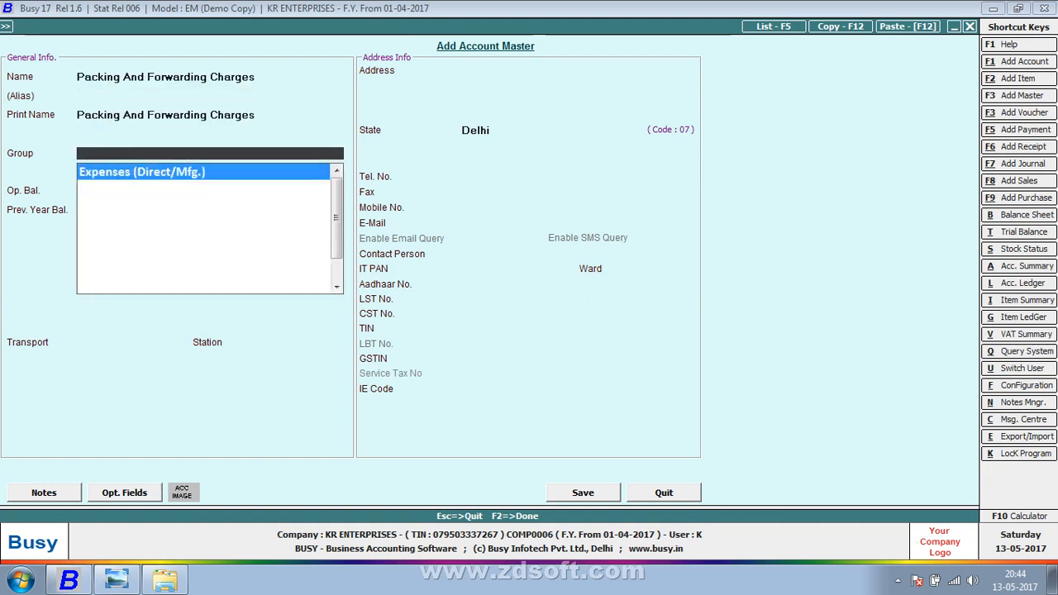
text(x)
key(Down)
key(Return)
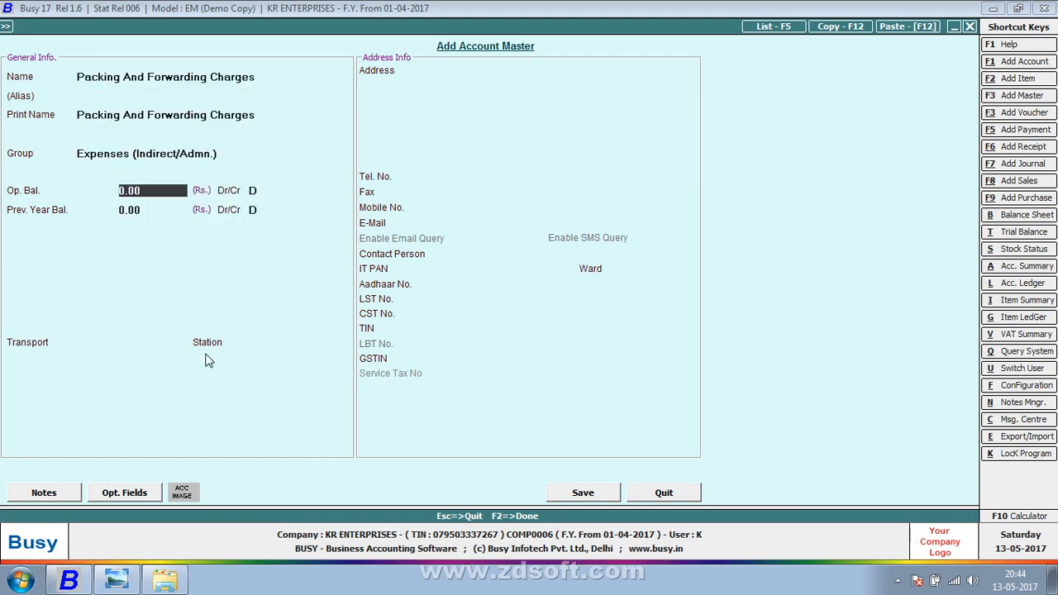
Set the Packing And Forwarding Charges opening balance to 9,270 and save the new master.
text(9270)
key(Return)
key(Return)
key(Return)
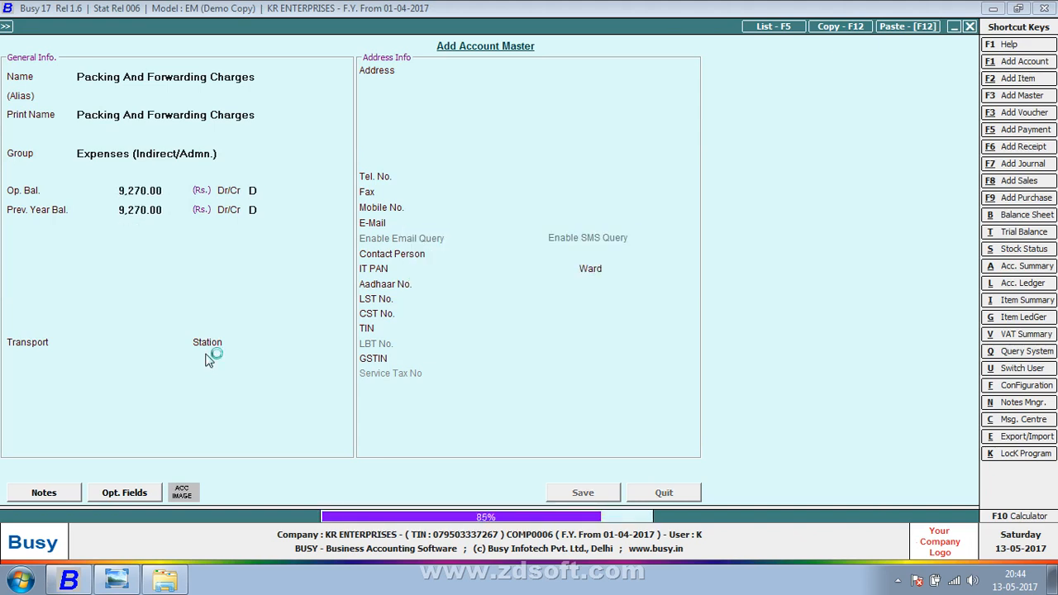
Check the postage and courier entry in the photo and open the Postal Expenses account for modification, keeping its name and group.
key(alt+Tab)
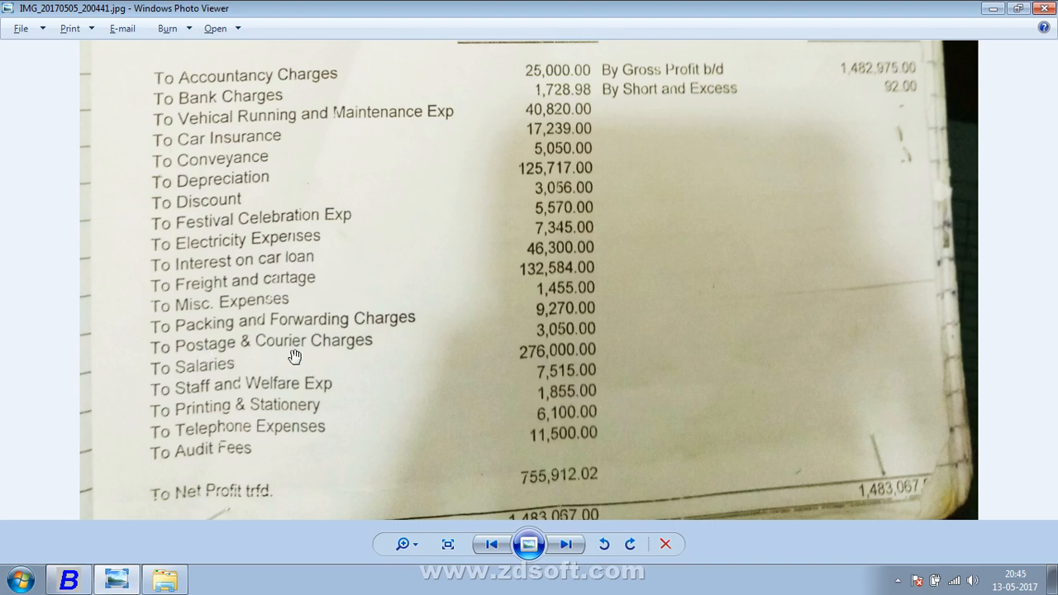
key(alt+Tab)
key(Escape)
key(Return)
key(Down)
key(Return)
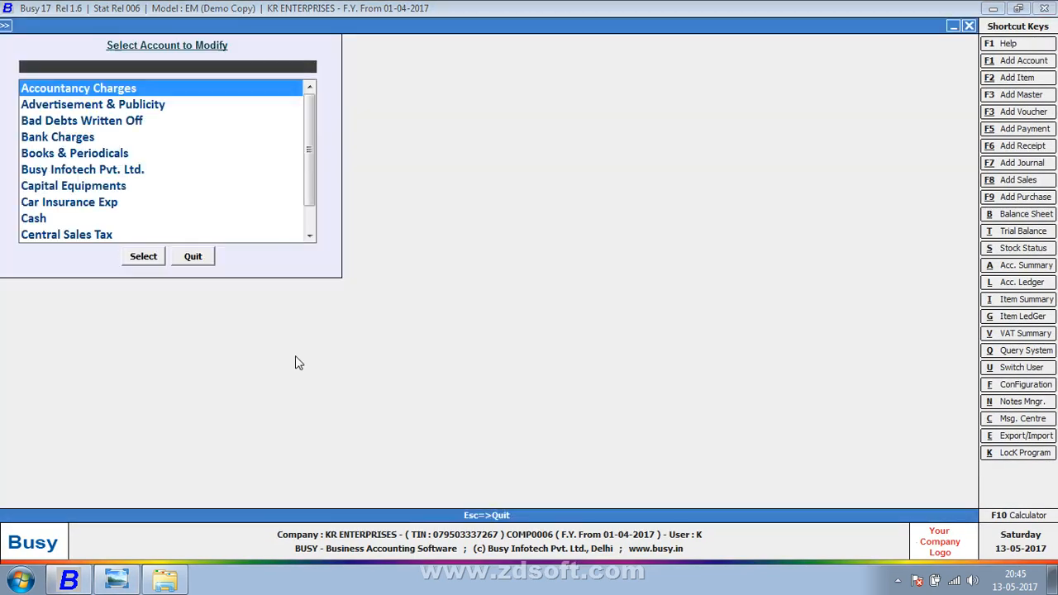
text(pos)
key(Return)
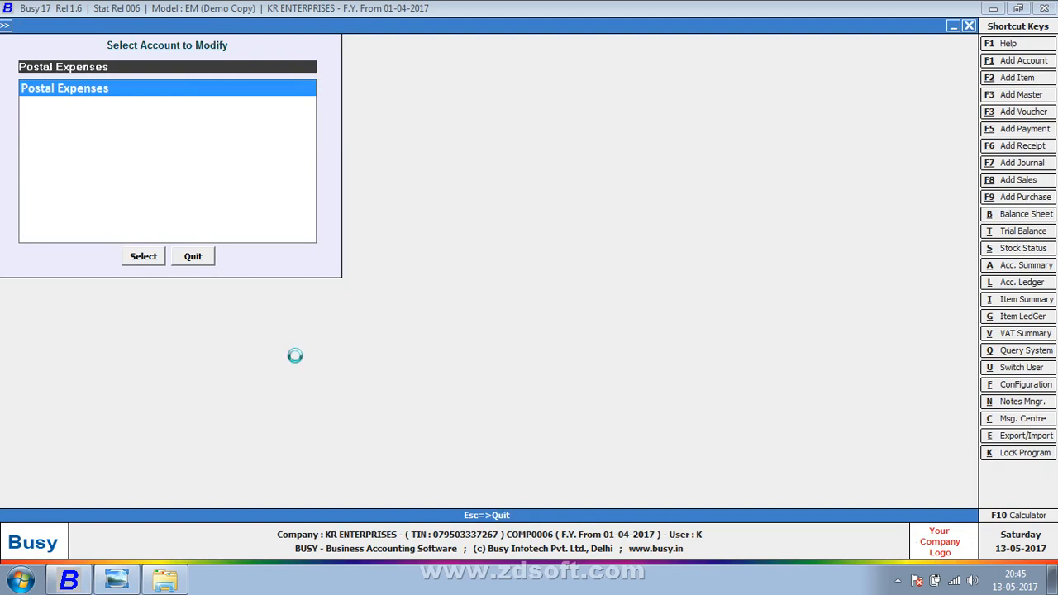
key(Return)
key(Return)
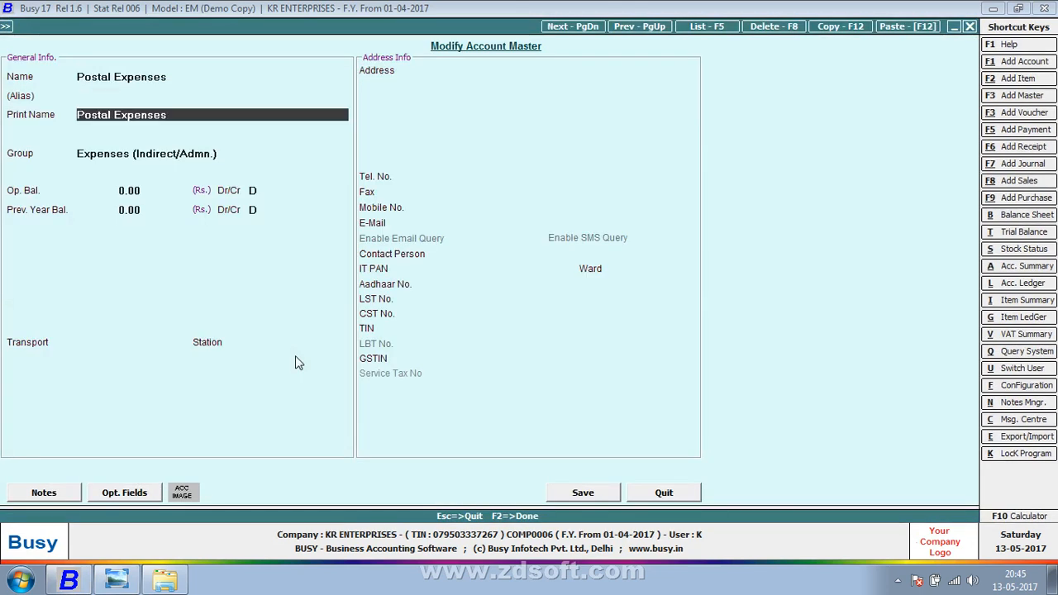
key(Return)
key(Return)
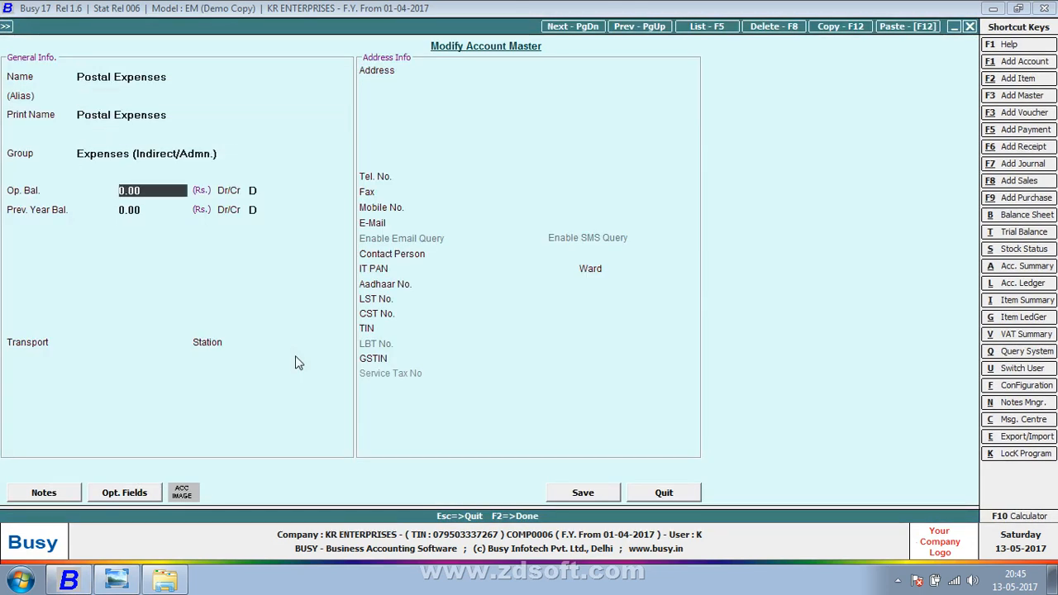
Set the Postal Expenses opening balance to 3,050 from the photo and save the master.
key(alt+Tab)
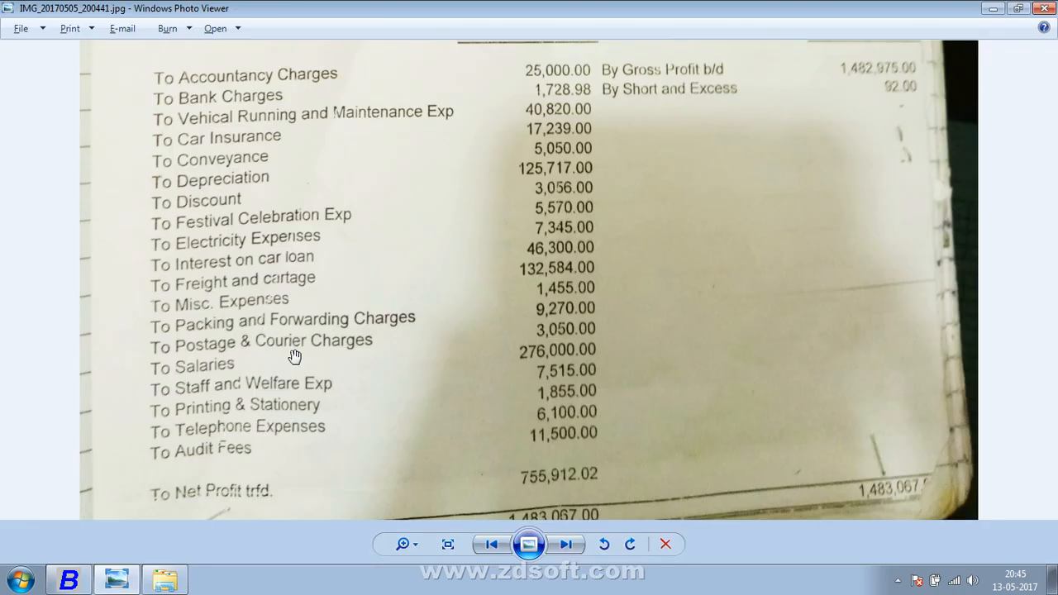
key(alt+Tab)
text(3050)
key(Return)
key(F2)
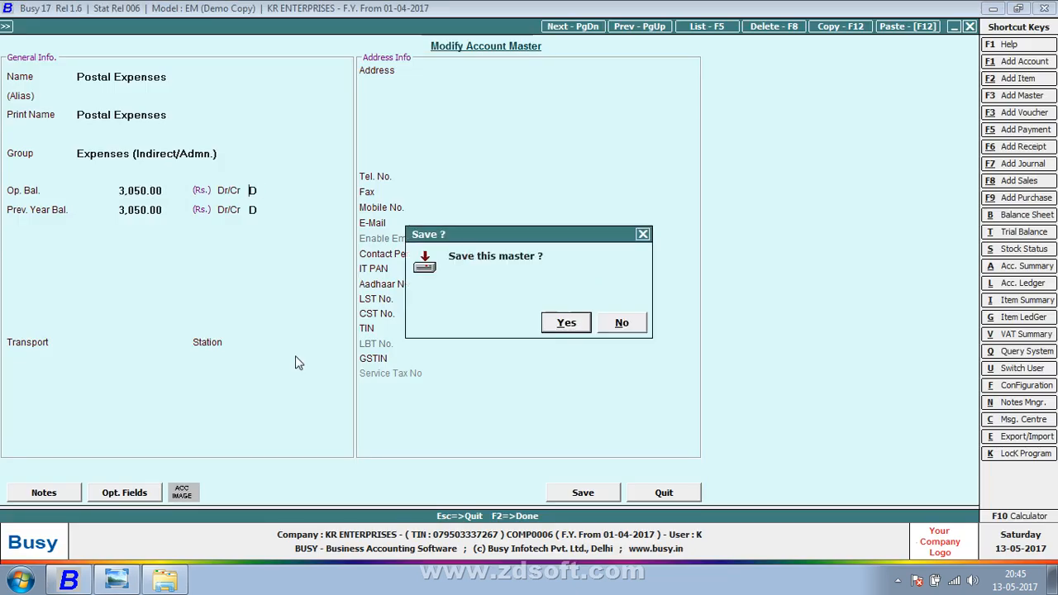
key(Return)
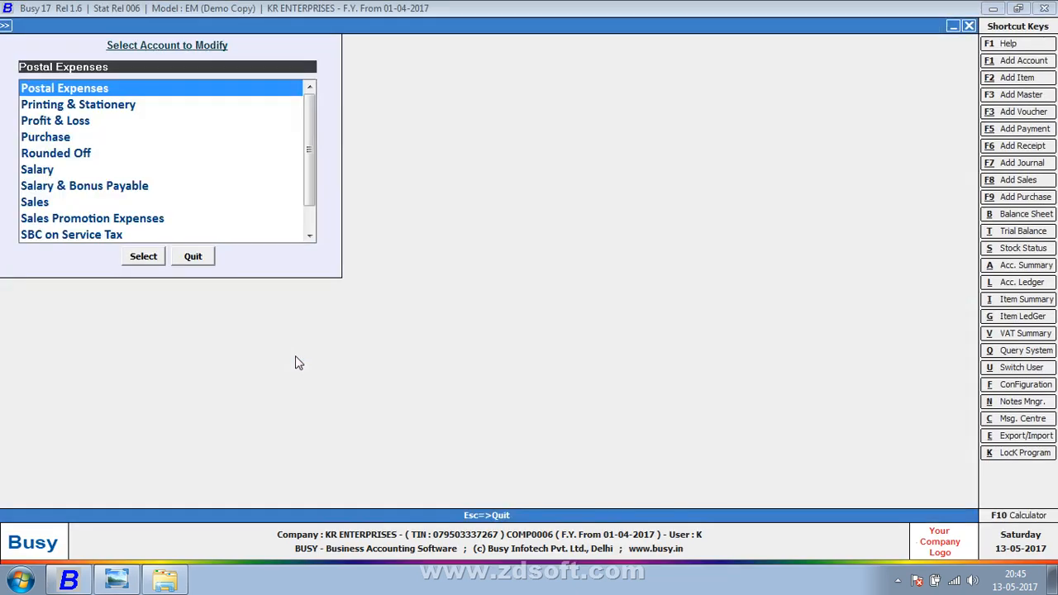
Check the salaries entry in the photo and open the Salary account for modification, keeping its name and group.
key(alt+Tab)
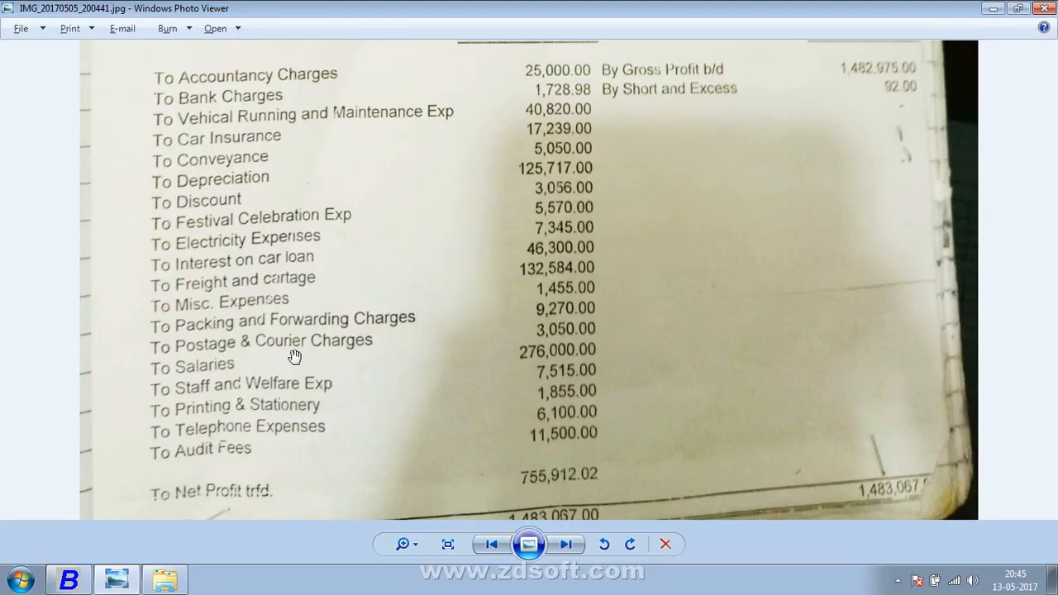
key(alt+Tab)
text(sa)
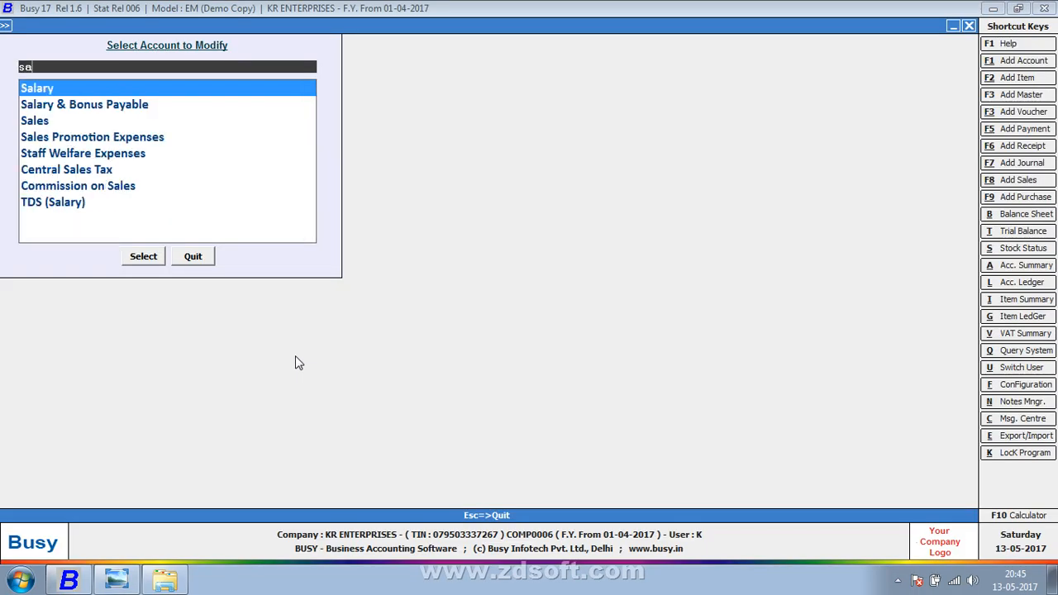
key(Return)
key(Return)
key(Return)
key(Return)
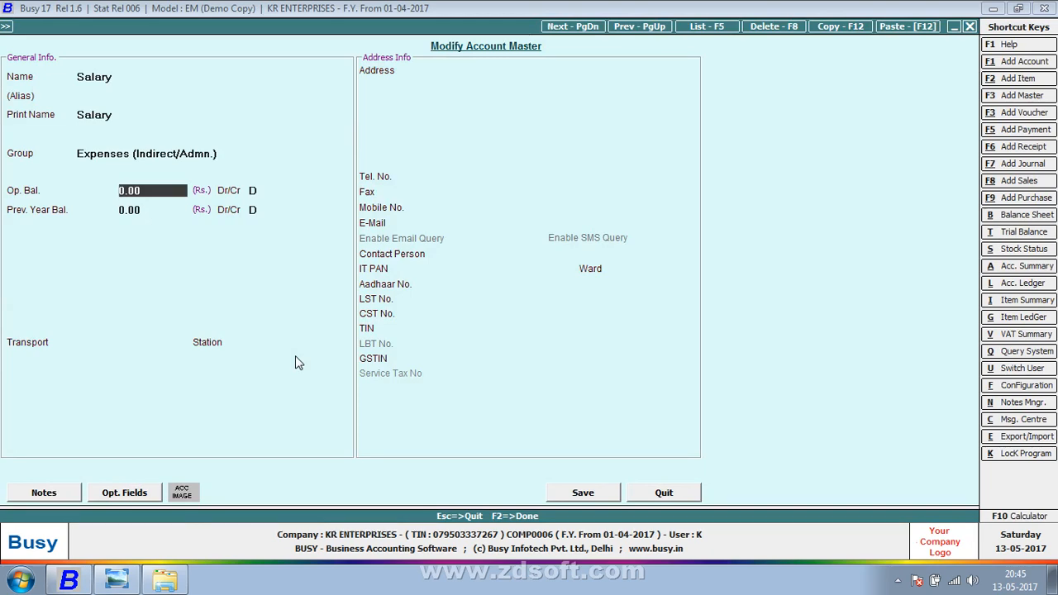
Set the Salary opening balance to 2,76,000 from the photo and save the master.
key(alt+Tab)
key(alt+Tab)
text(2,76,00)
text(0)
key(Return)
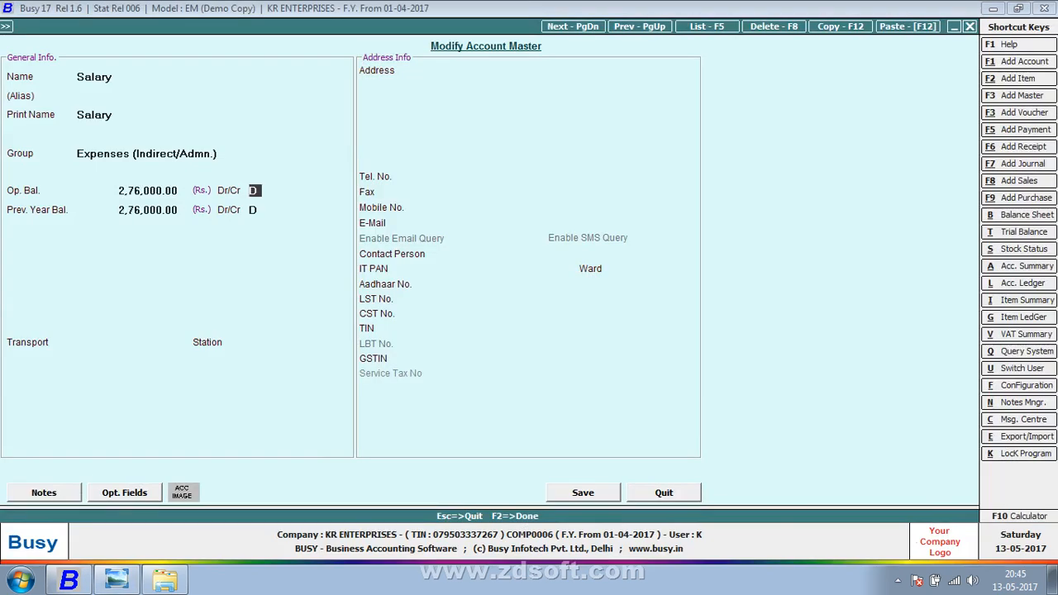
key(F2)
key(Return)
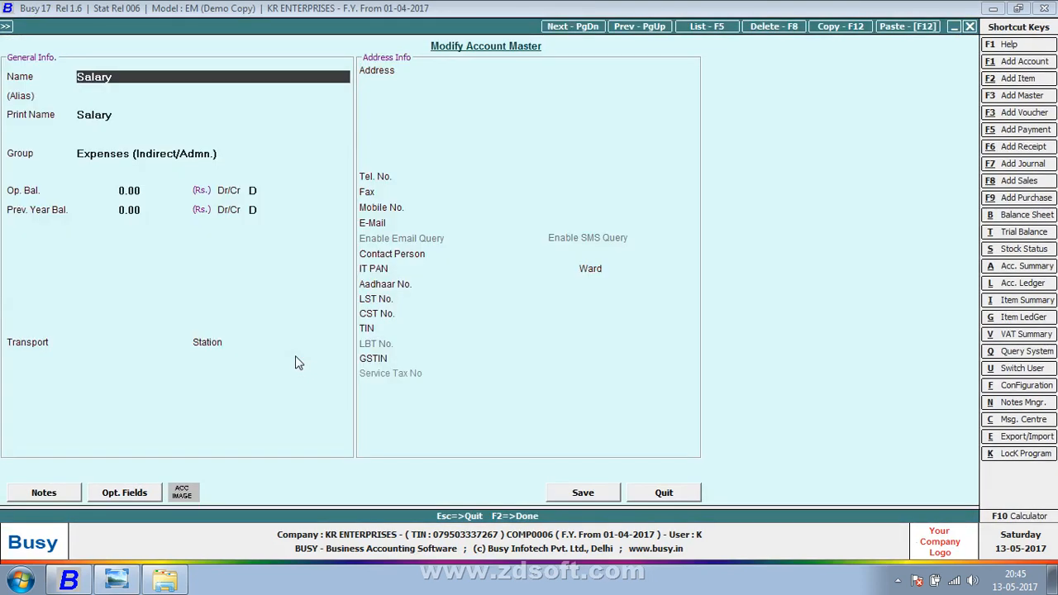
Look at the photo again, review the Salary account master, and return to the account selection list.
key(alt+Tab)
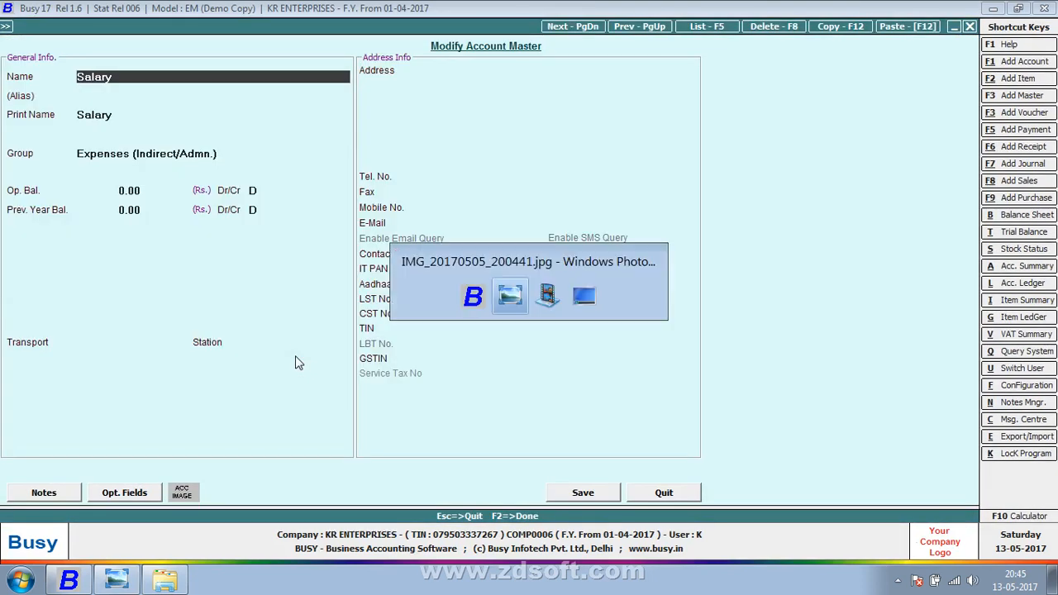
key(alt+Tab)
key(Escape)
key(Return)
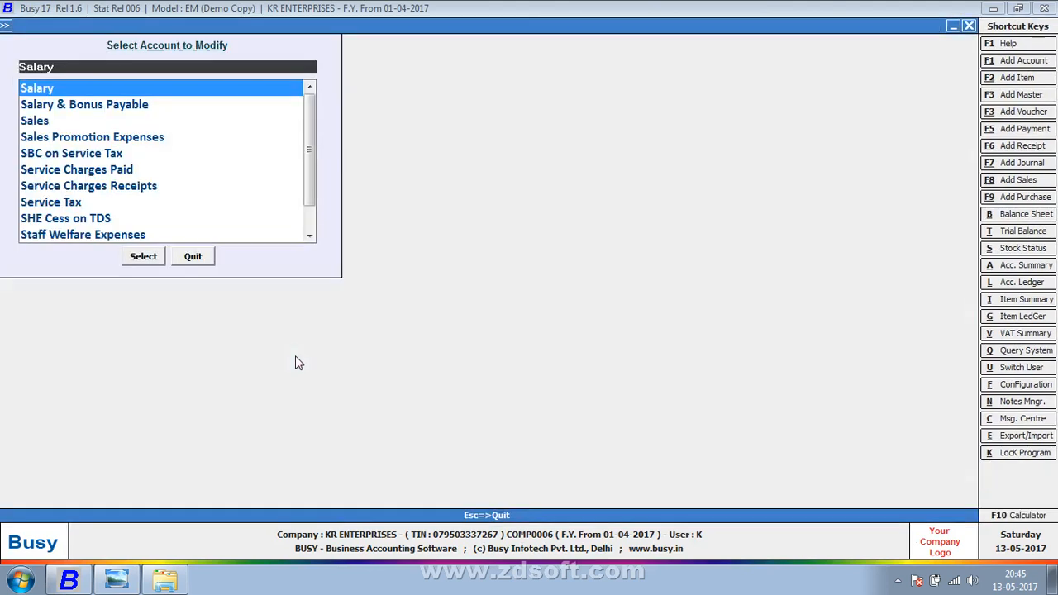
key(Return)
key(Return)
key(Escape)
key(Return)
key(Return)
key(Escape)
Open the Staff Welfare Expenses account for modification, keeping its name, print name and group.
key(BackSpace)
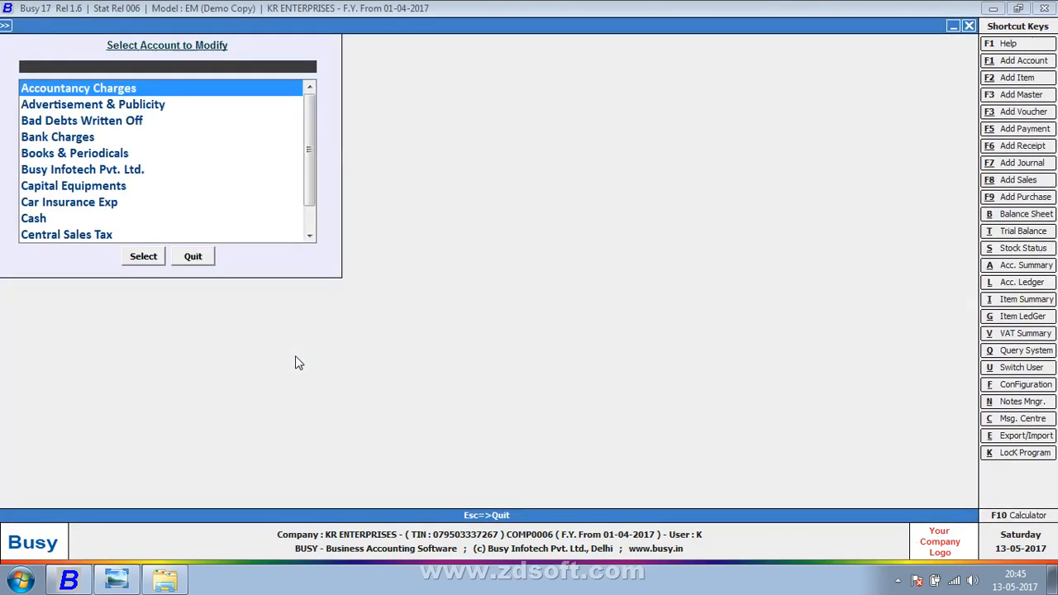
text(sta)
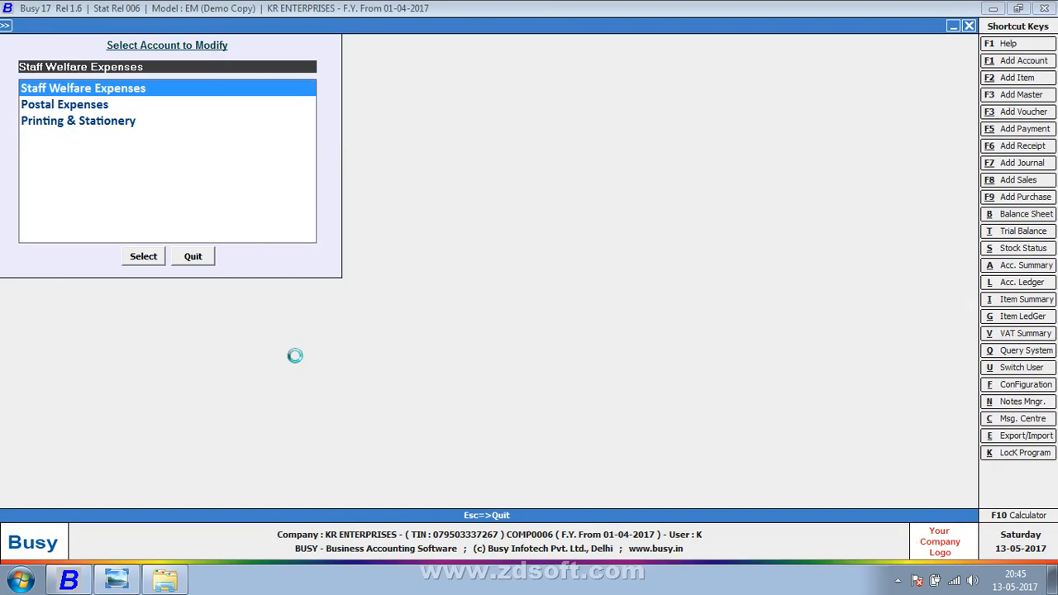
key(Return)
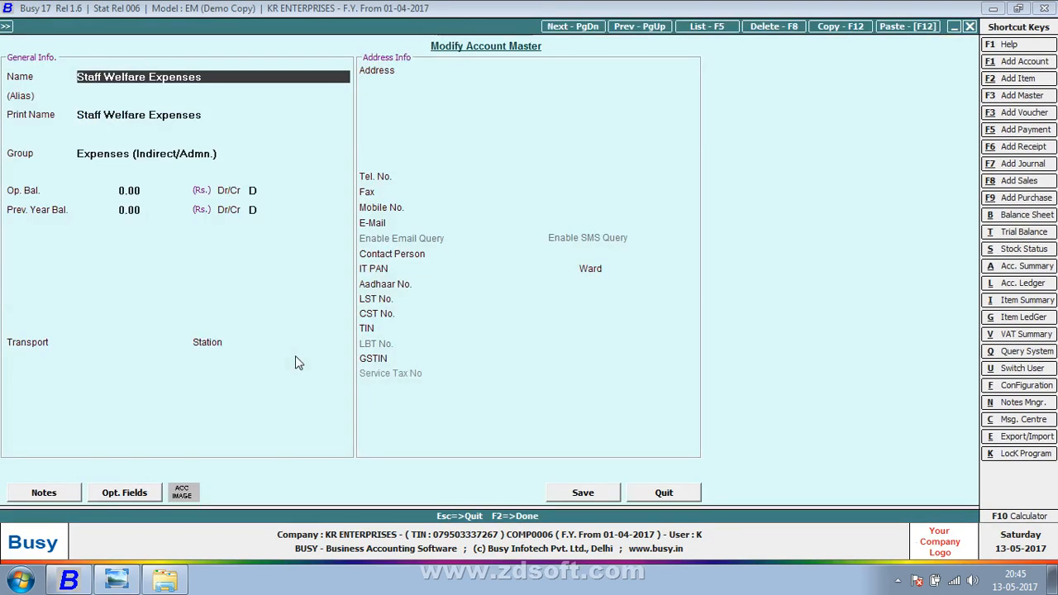
key(Return)
key(Return)
key(Return)
Set the Staff Welfare Expenses opening balance to 7,515 and save the master.
text(75)
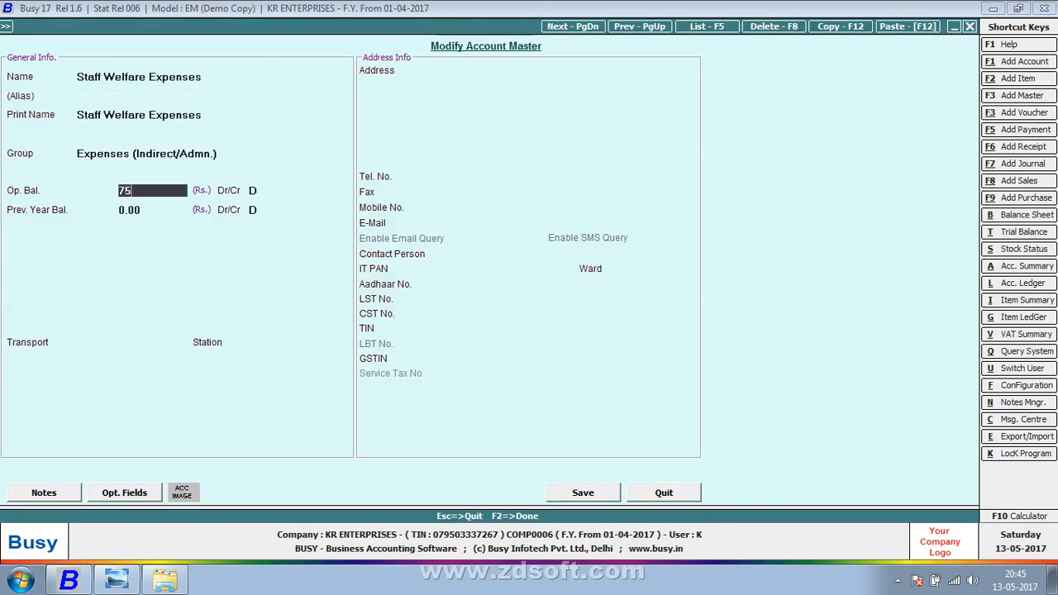
text(15)
key(Return)
key(F2)
key(Return)
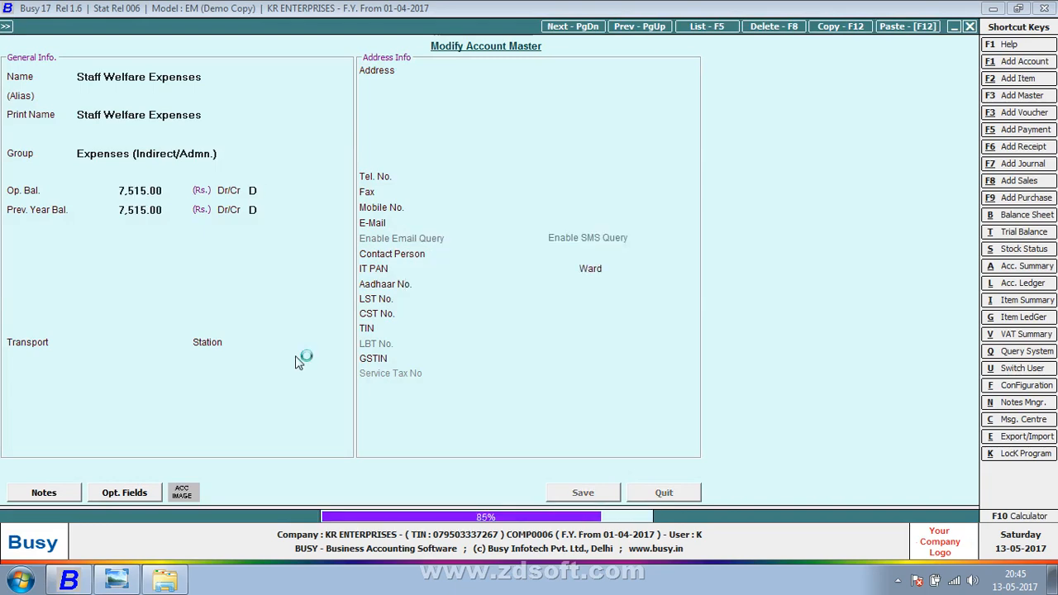
Find the Printing & Stationery account in the account selection list and open it for modification.
key(Escape)
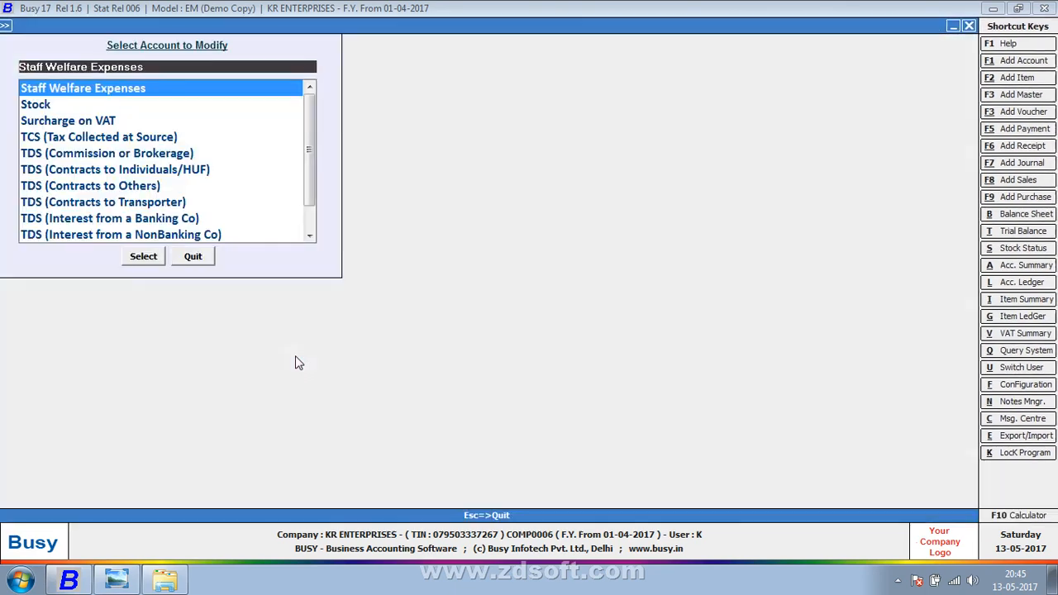
text(s)
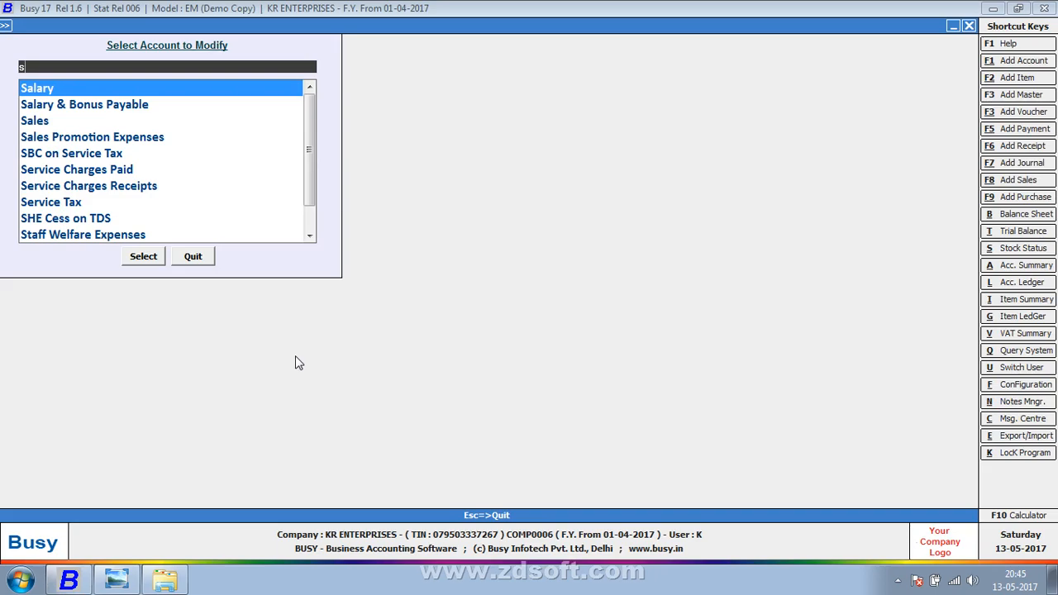
key(alt+Tab)
key(alt+Tab)
text(ta)
key(Down)
key(Down)
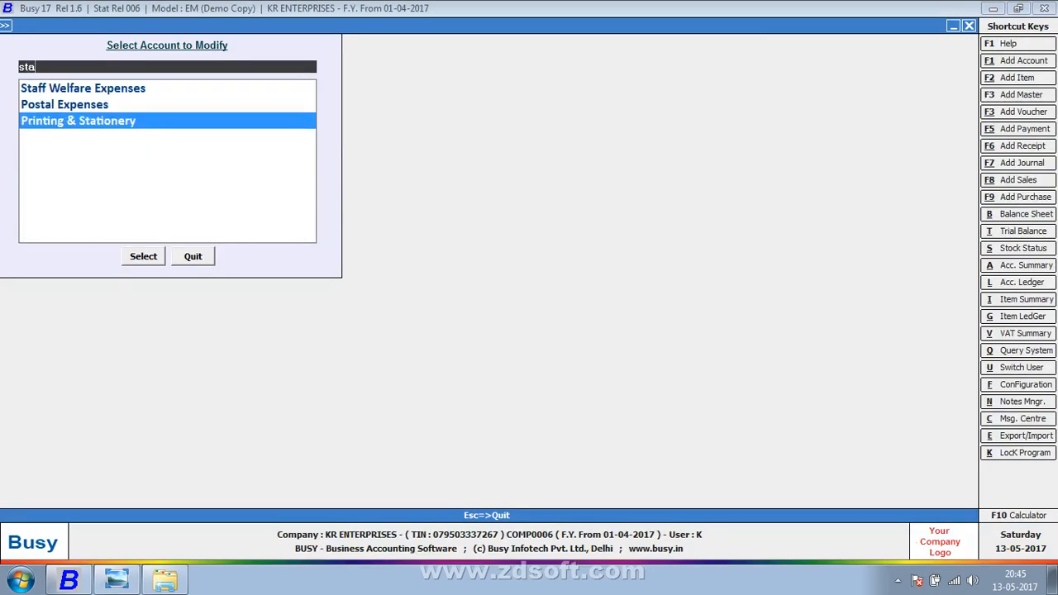
key(Return)
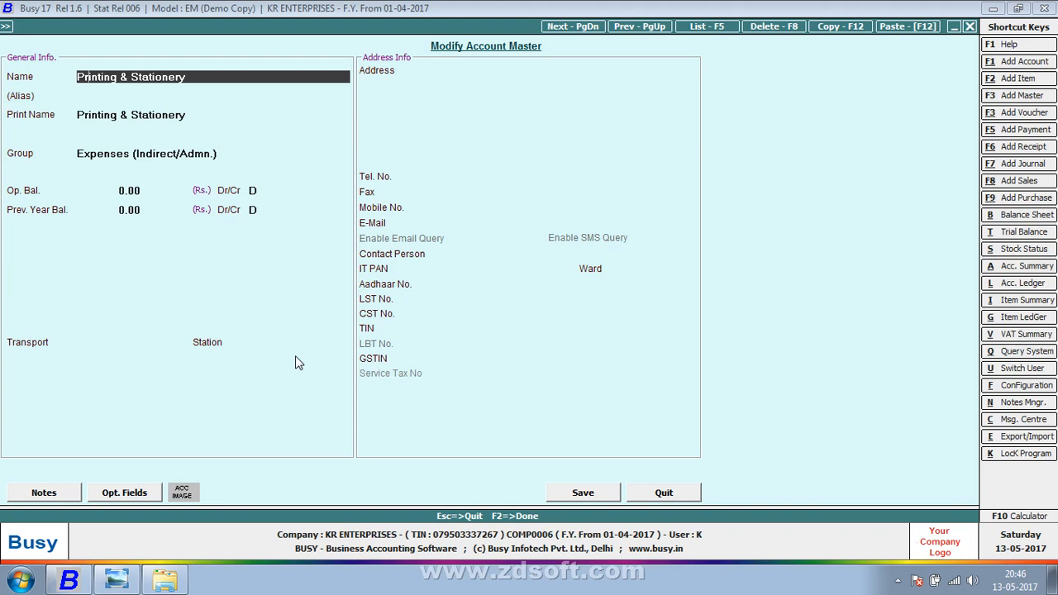
Set the Printing & Stationery opening balance to 1,855 from the photo and save the master.
key(Return)
key(Return)
key(Return)
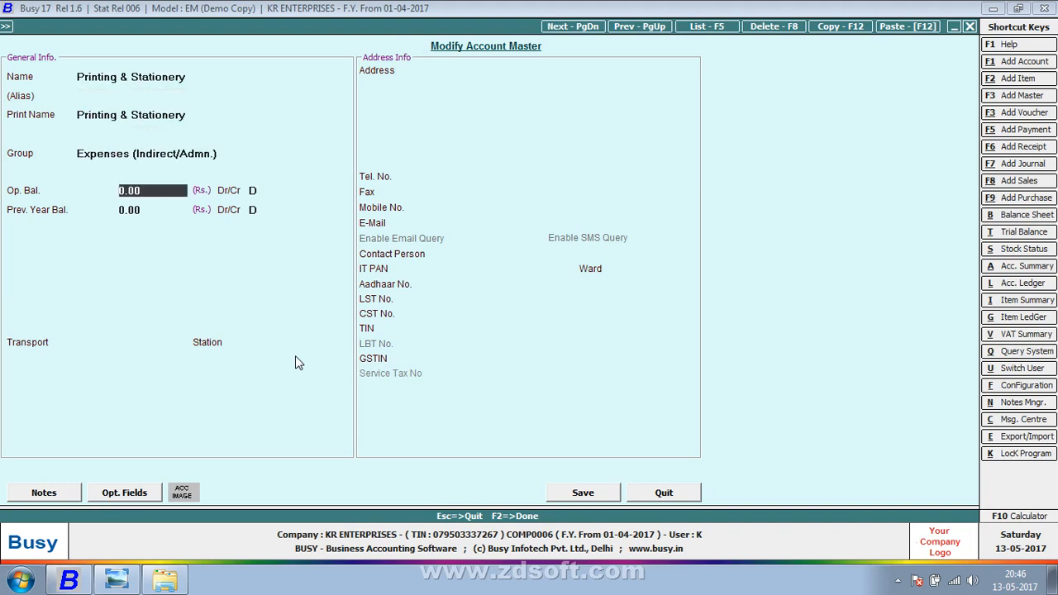
key(alt+Tab)
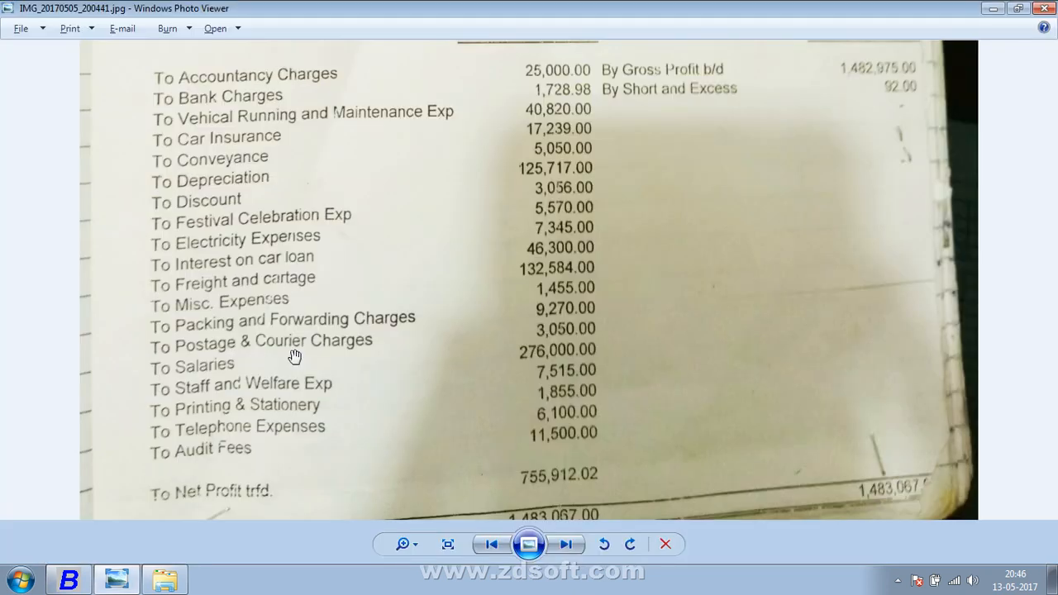
key(alt+Tab)
text(1855)
key(Return)
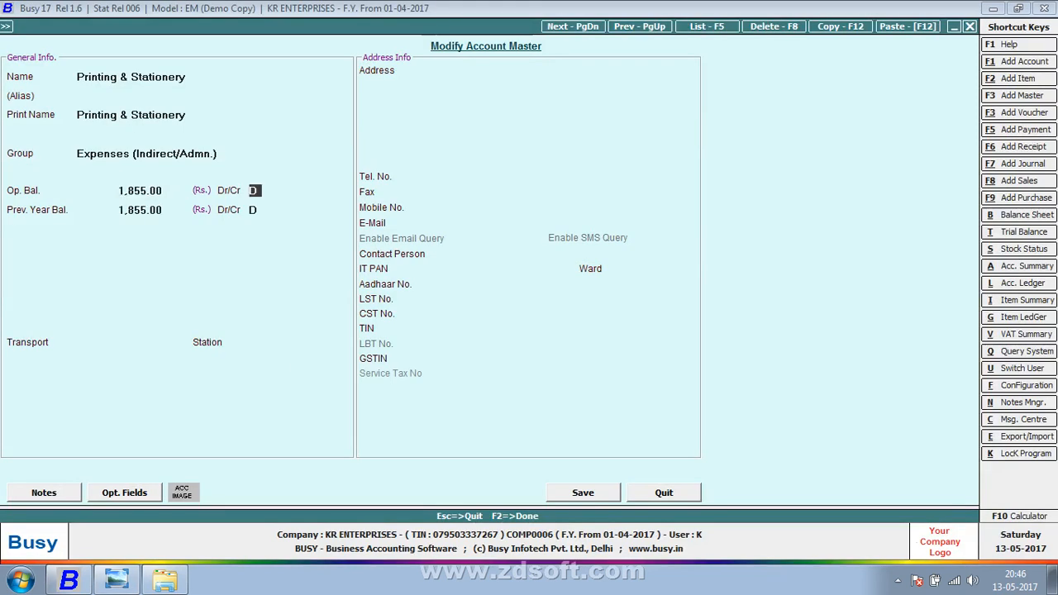
key(F2)
key(Return)
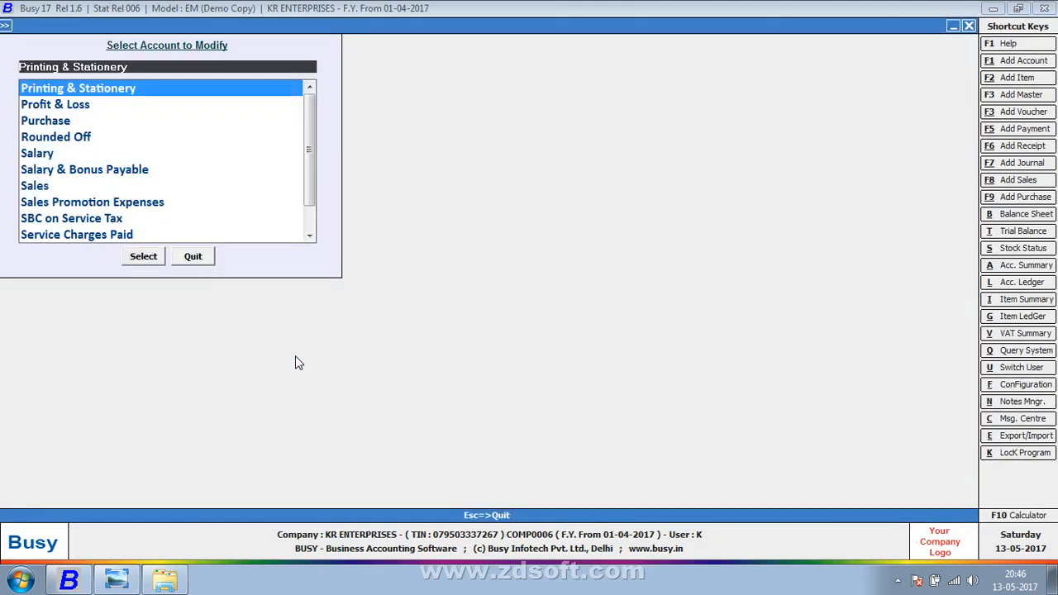
Check the photo for the next expense and open the Telephone Expenses account for modification.
key(alt+Tab)
key(alt+Tab)
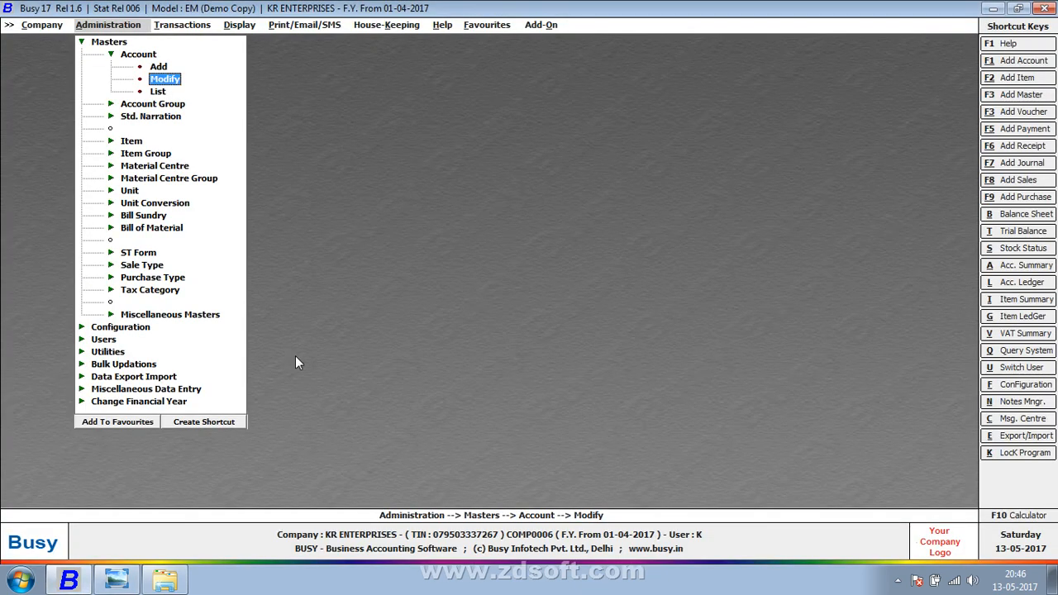
text(te)
key(Return)
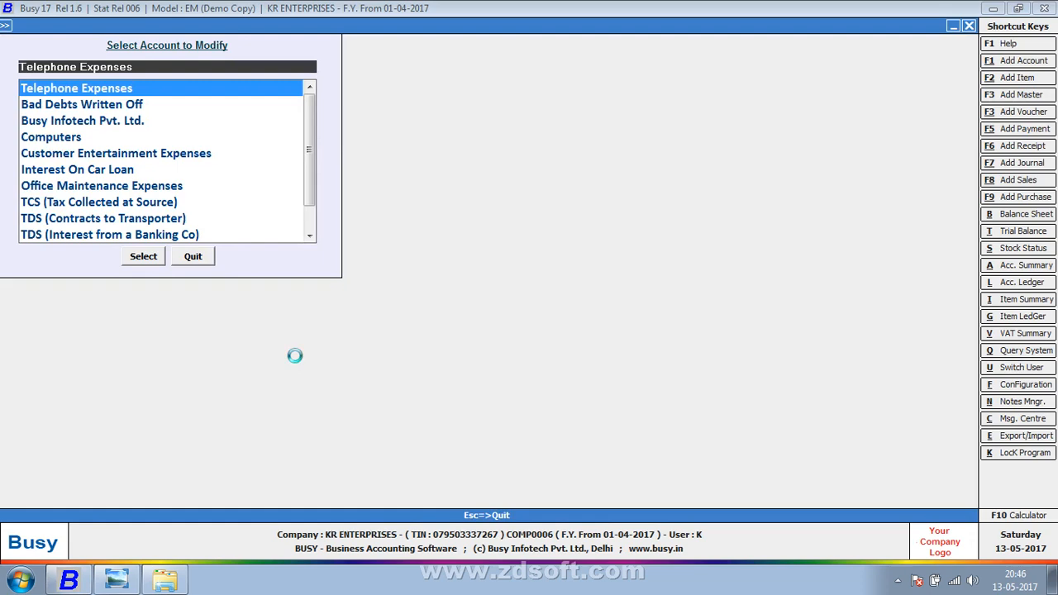
key(Return)
key(Return)
Set the Telephone Expenses opening balance to 6,100 from the photo and save the master.
key(alt+Tab)
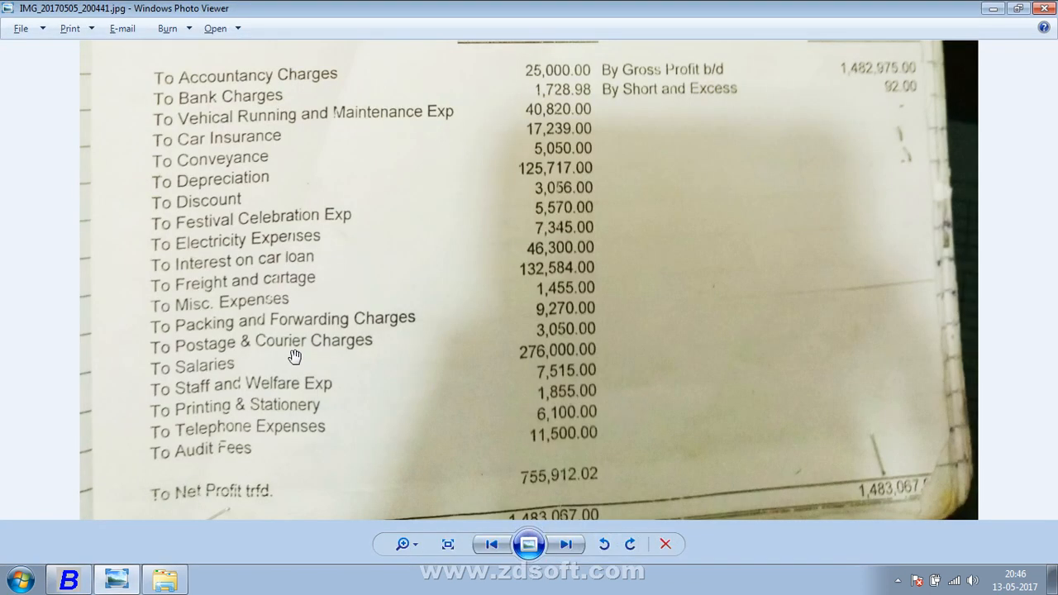
key(alt+Tab)
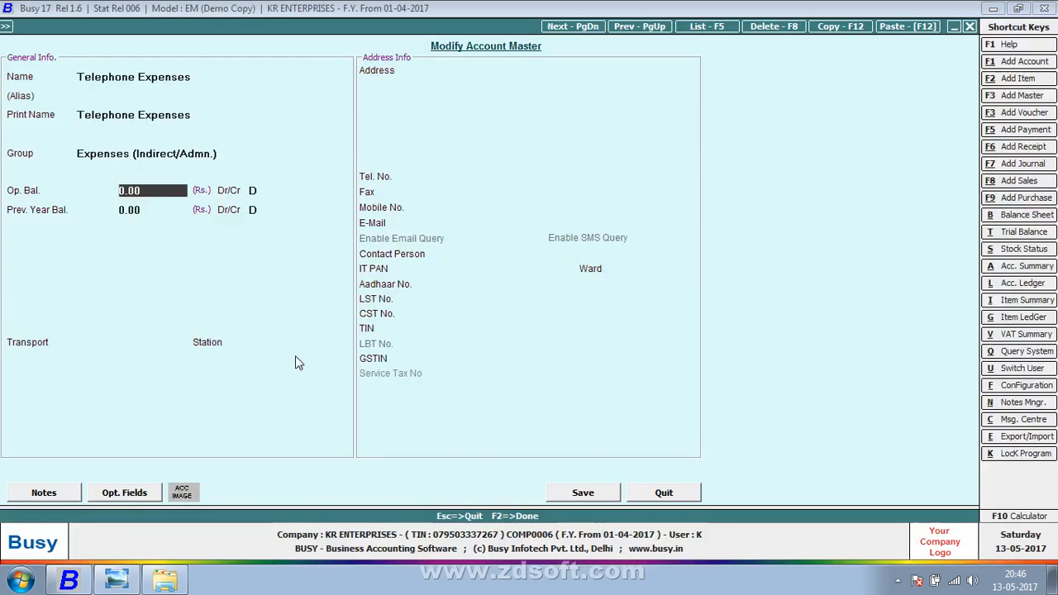
text(6,1)
text(00)
key(Return)
key(F2)
key(Return)
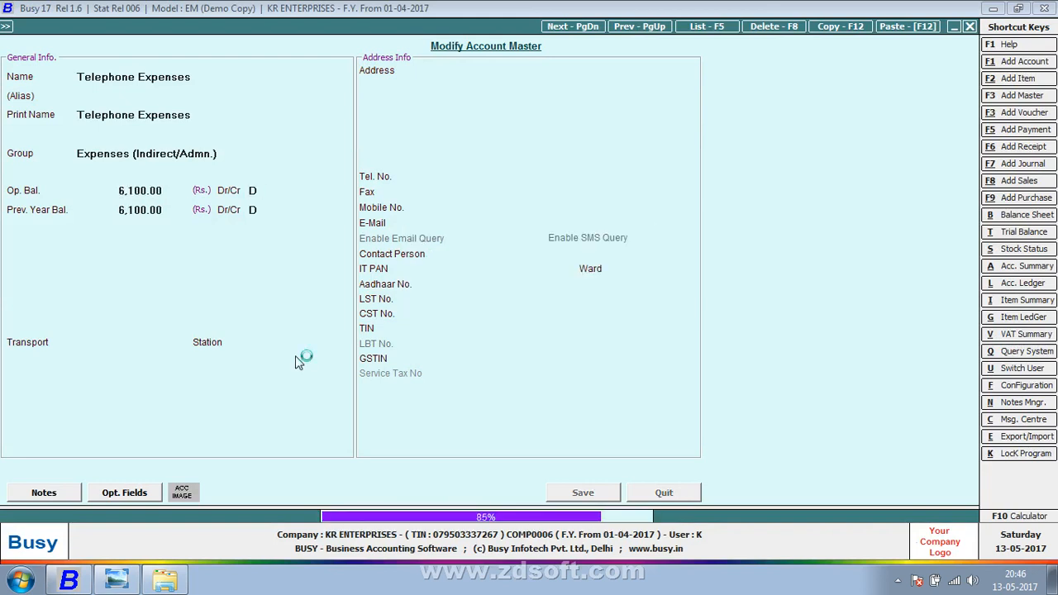
Check the account selection list for an audit fees account and open a blank account master for adding.
text(a)
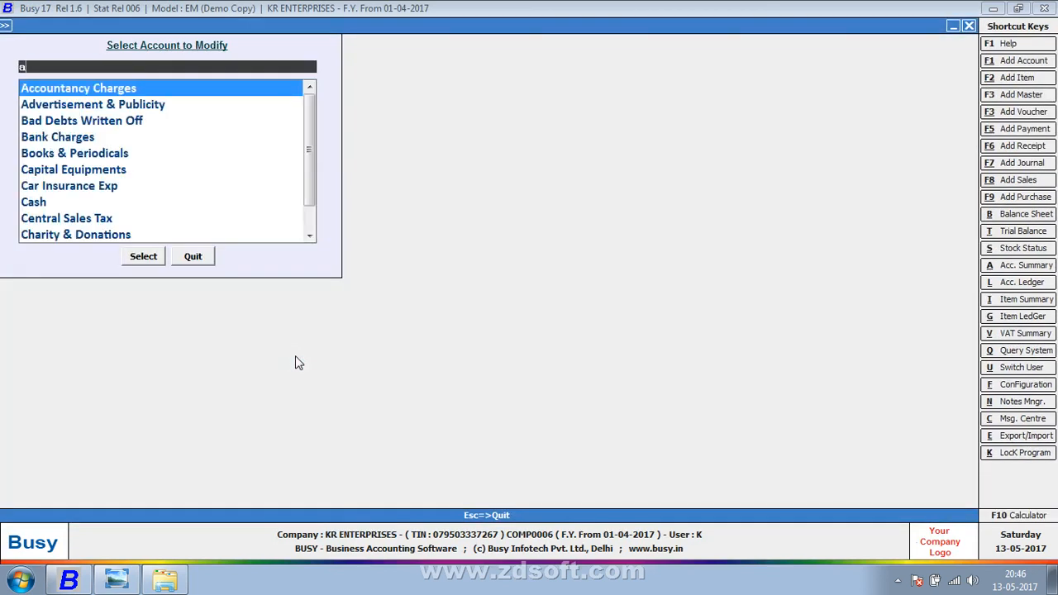
text(y)
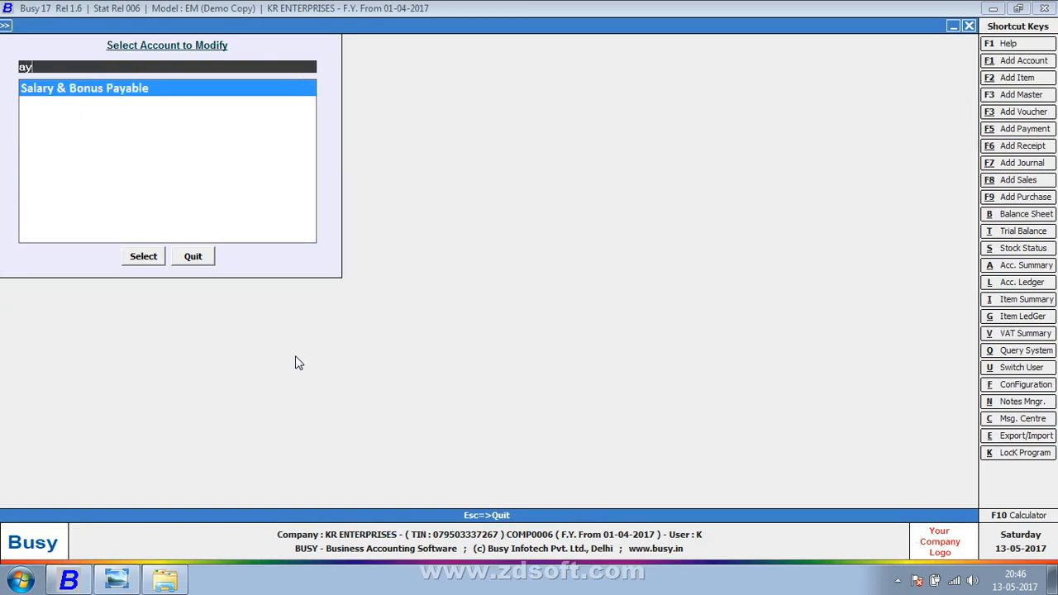
key(BackSpace)
key(Down)
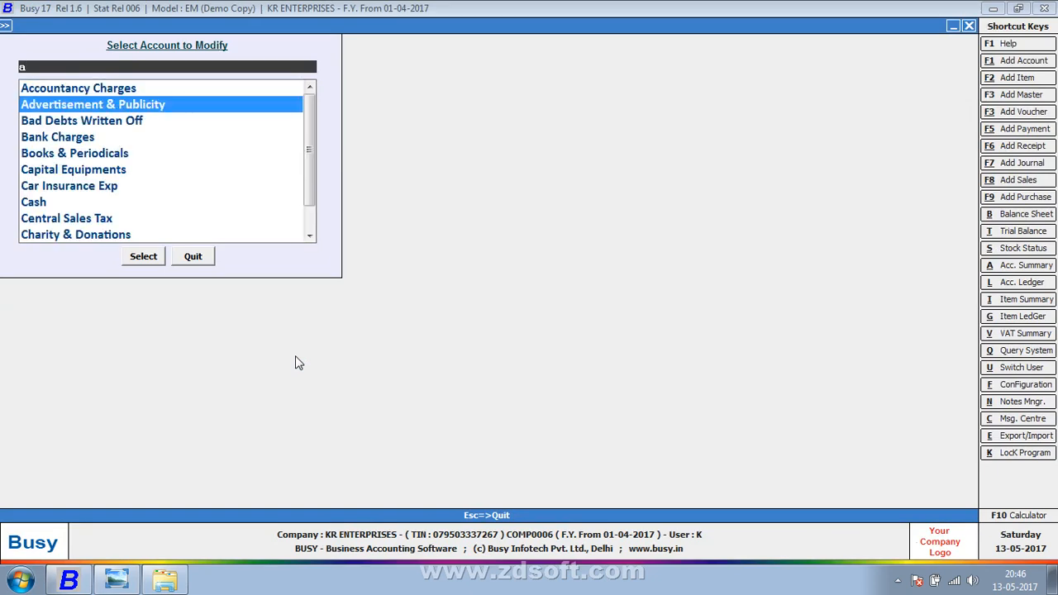
key(Escape)
key(Return)
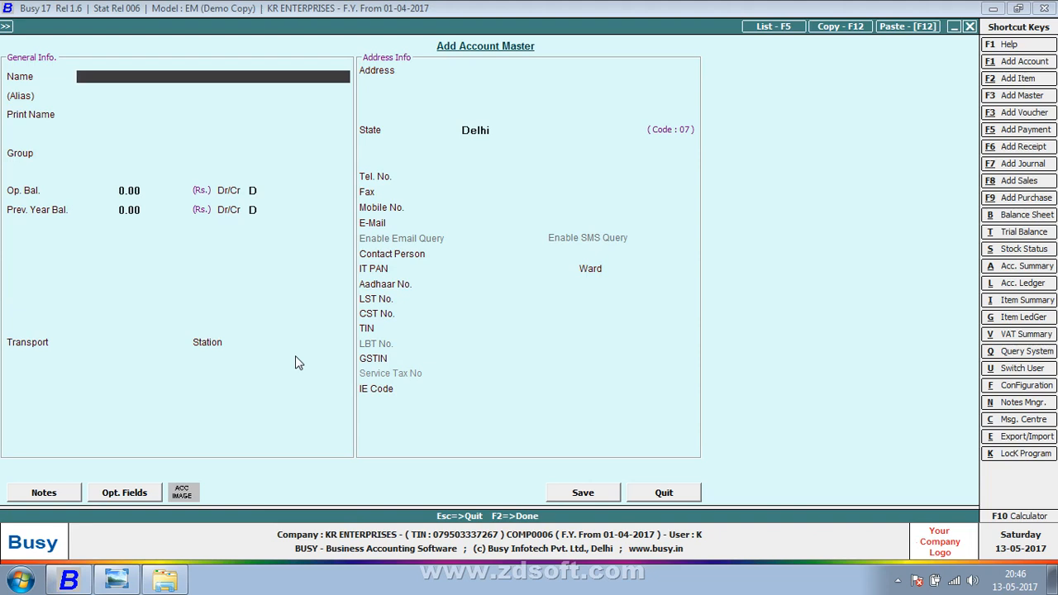
Name the new account Audit Fess with the same print name, under the group Expenses (Indirect/Admn.).
text(Audit Fess)
key(Return)
key(Return)
key(Return)
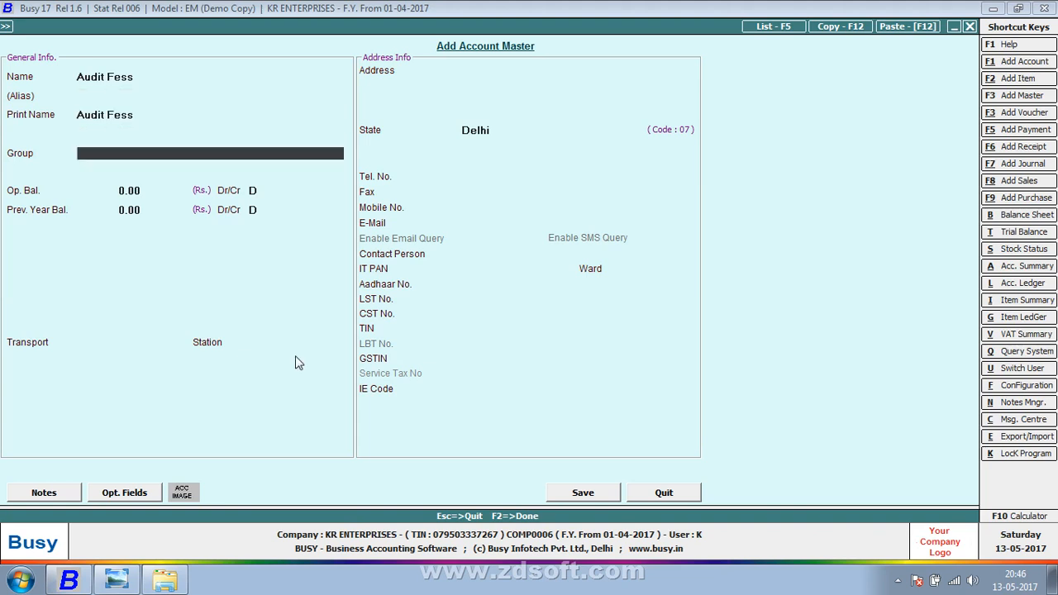
text(ex)
key(Down)
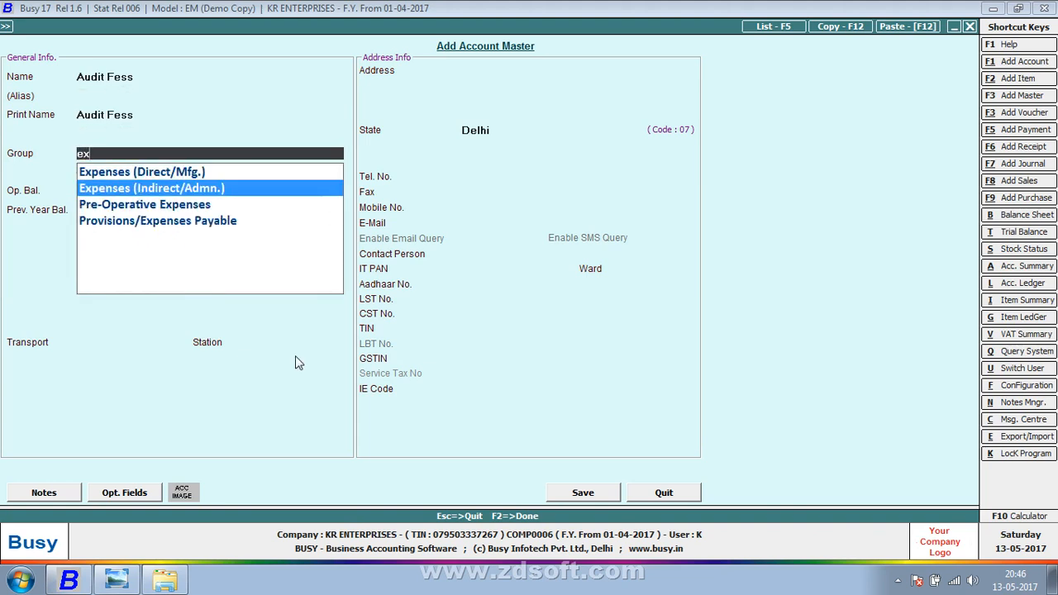
key(Return)
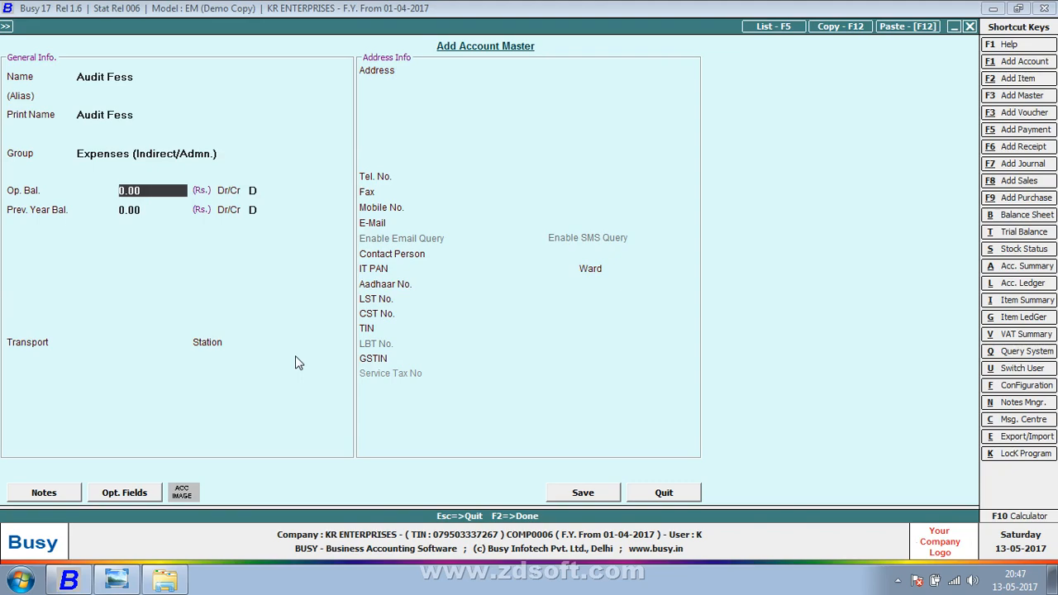
Set the Audit Fess opening balance to 11,500 from the photo and save the master.
key(alt+Tab)
key(alt+Tab)
text(11500)
key(Return)
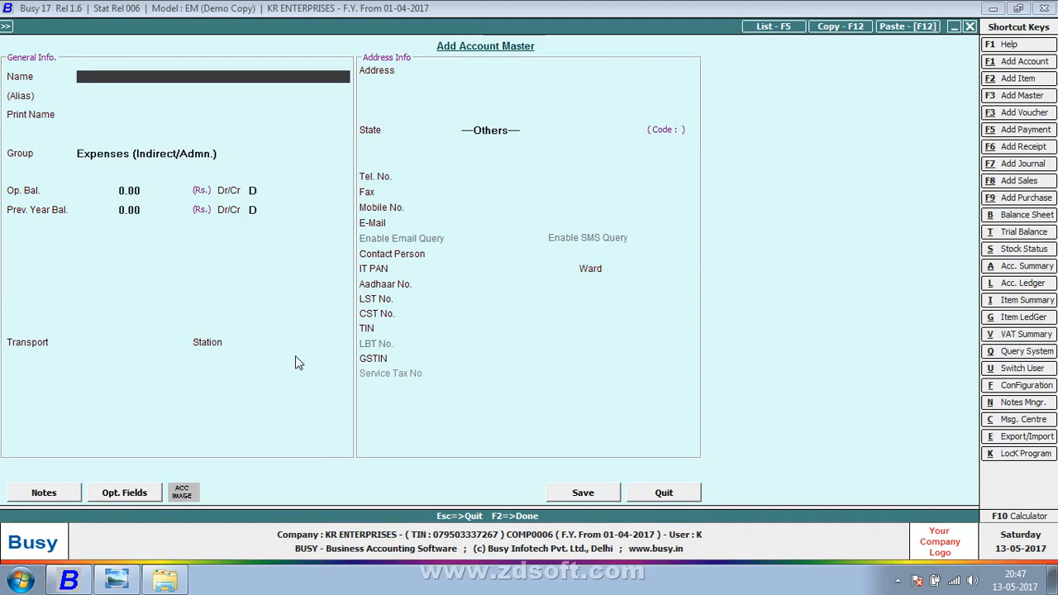
Check the photo's income side and name another new account Short And Excess, with the same print name.
key(alt+Tab)
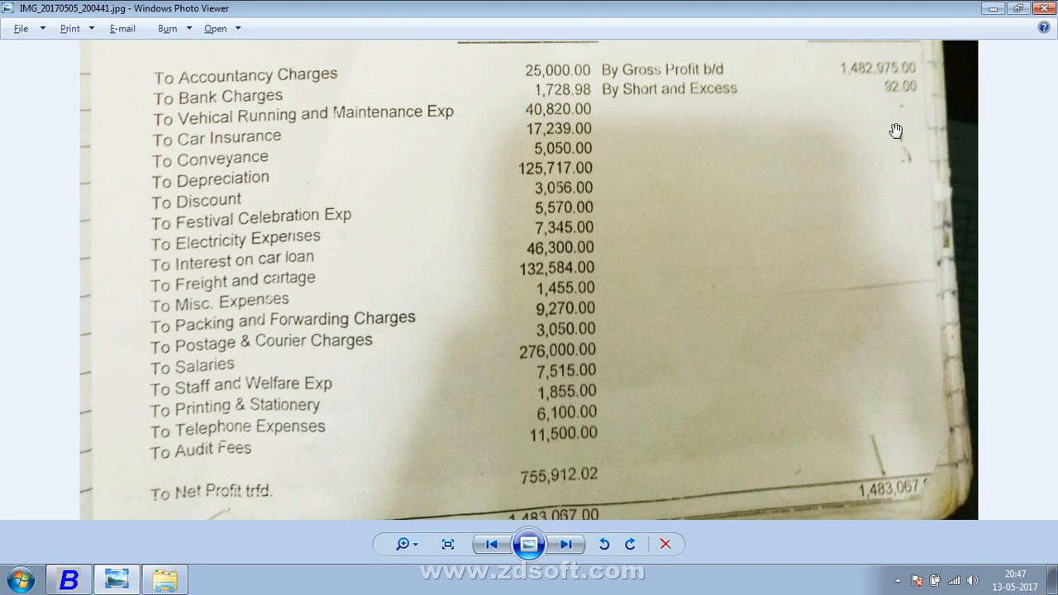
key(alt+Tab)
text(short)
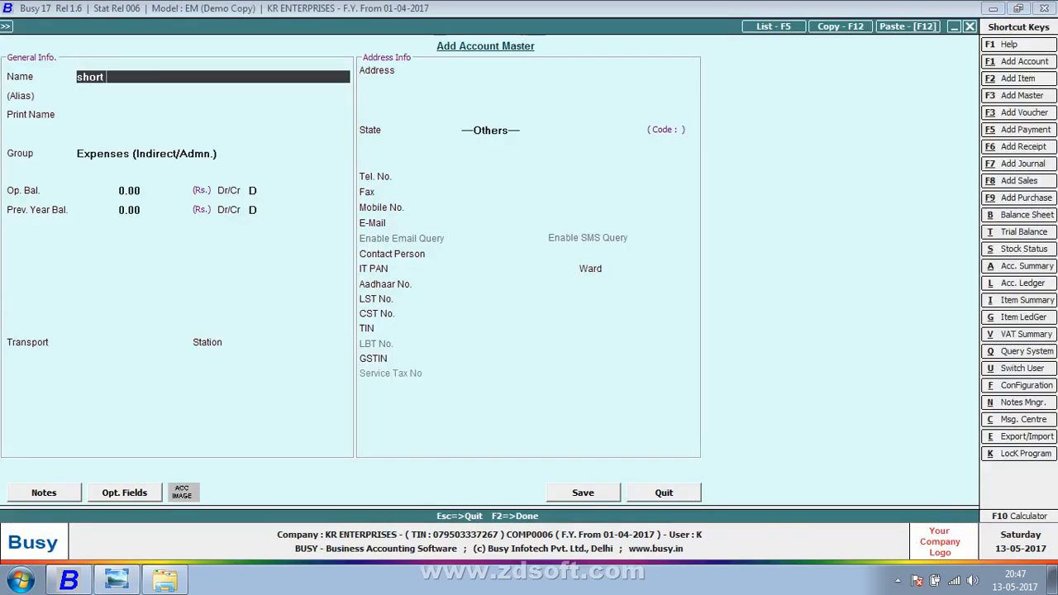
text( And Excesss)
key(BackSpace)
key(Return)
key(Return)
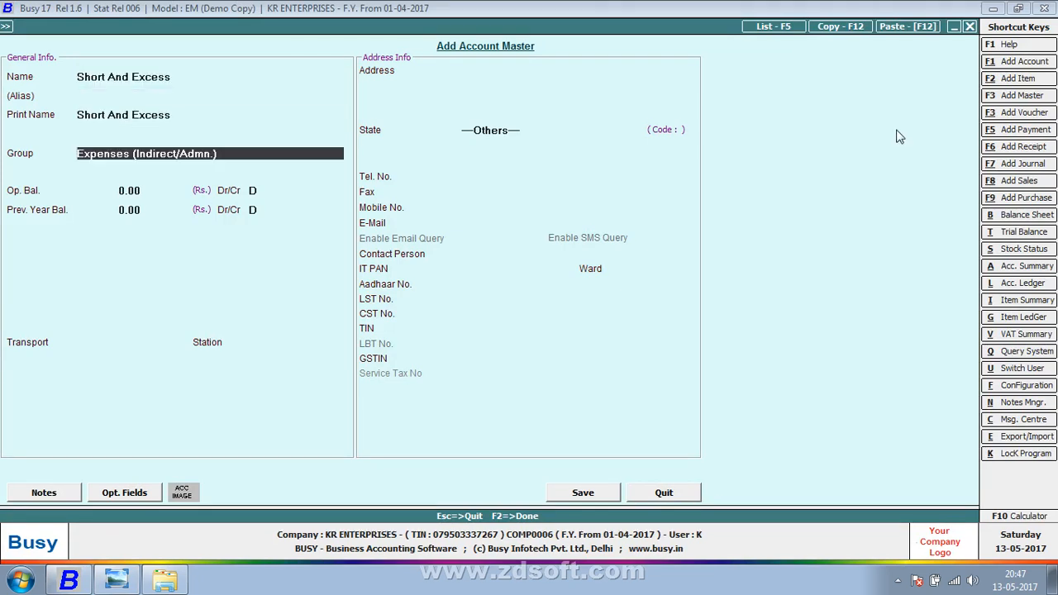
Assign the Short And Excess account to the group Income (Indirect) and save the master.
text(inc)
key(Down)
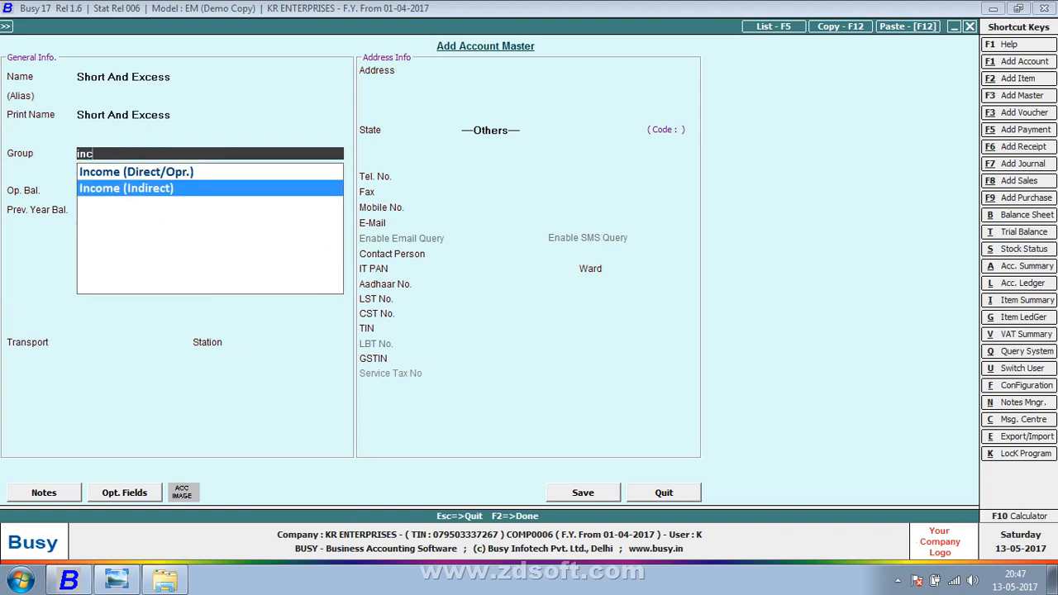
key(Return)
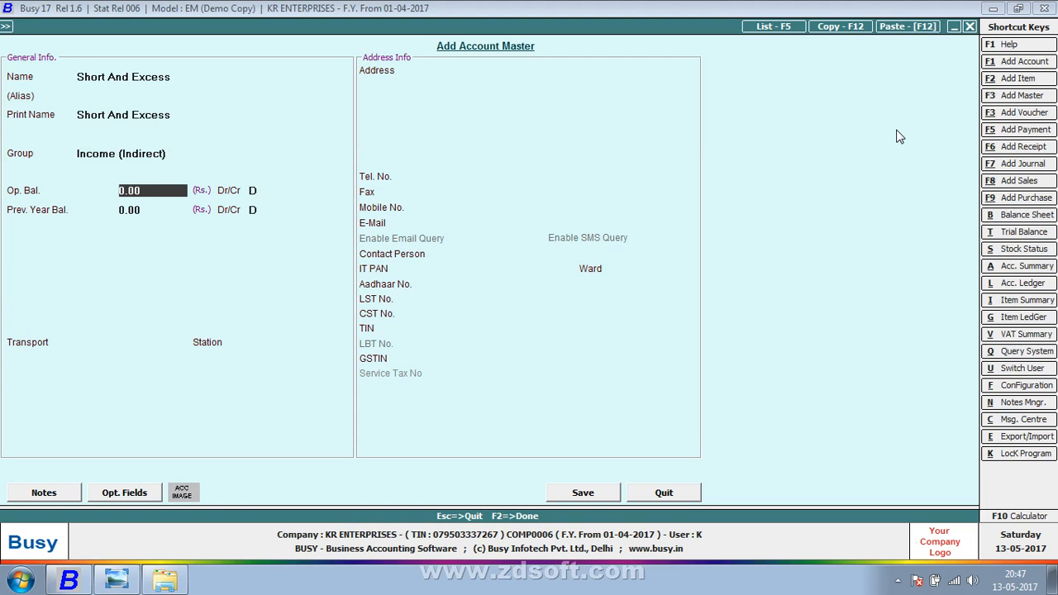
key(Return)
key(Return)
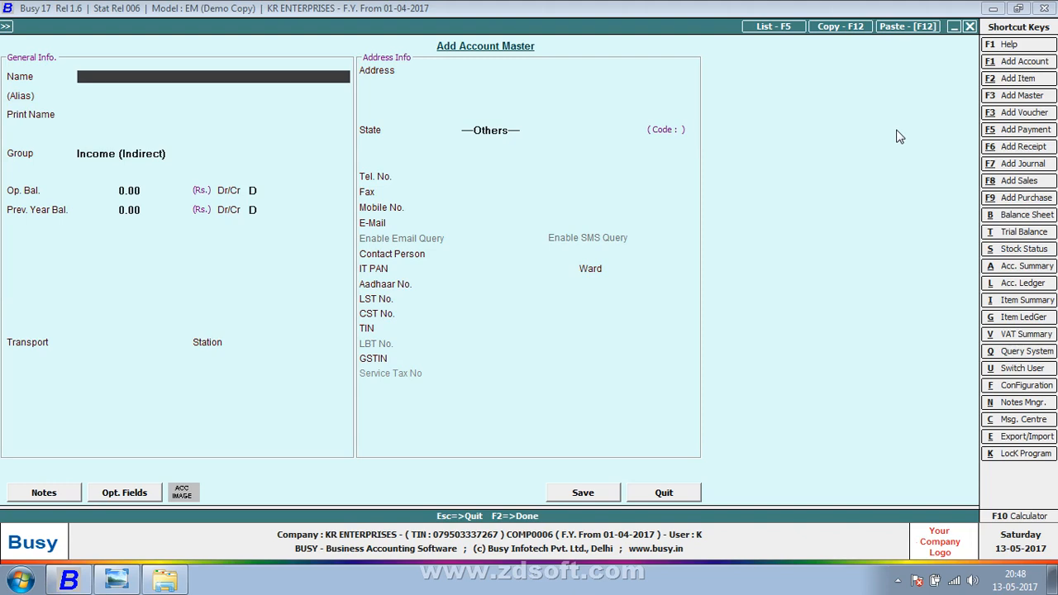
Leave account entry and generate the standard horizontal Balance Sheet month-wise for April with the default options.
key(Escape)
key(Escape)
key(Escape)
key(Escape)
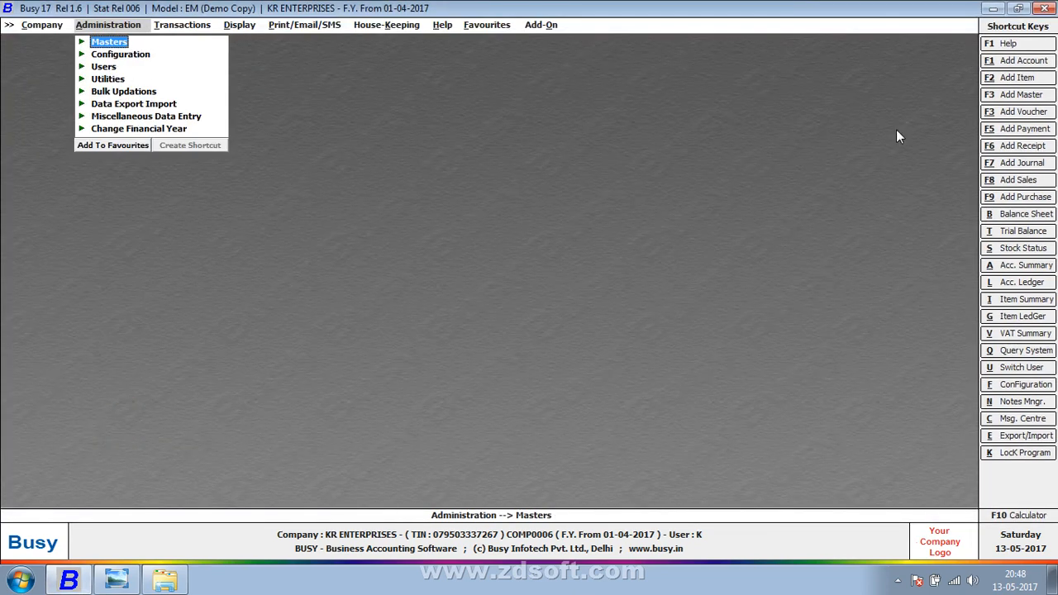
key(Right)
key(Right)
key(Down)
key(b)
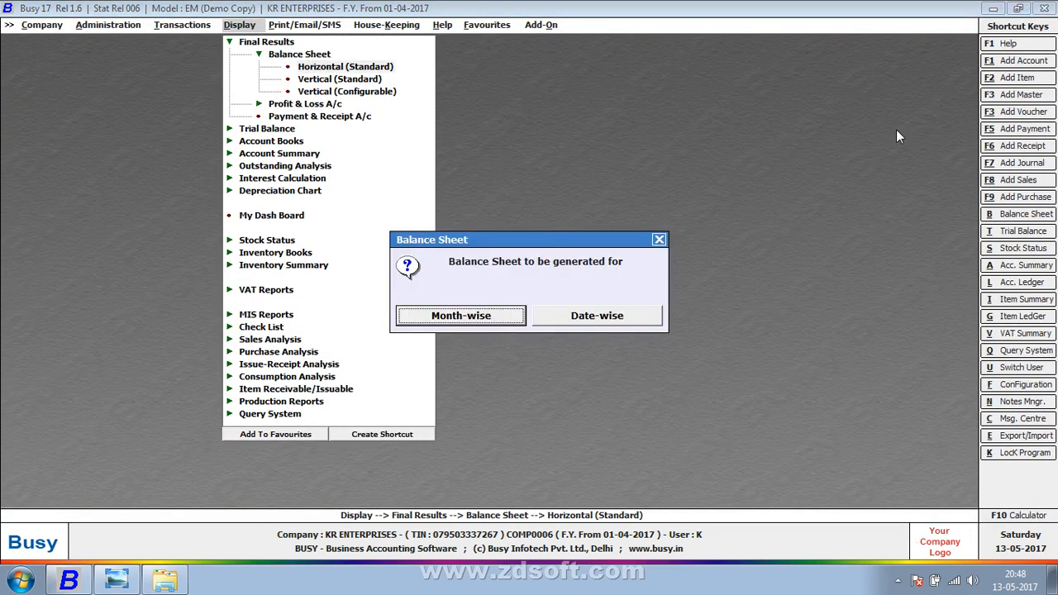
key(Escape)
key(Return)
key(Return)
key(Return)
key(Return)
key(Return)
key(Return)
key(Return)
key(Return)
key(Return)
key(Return)
key(Return)
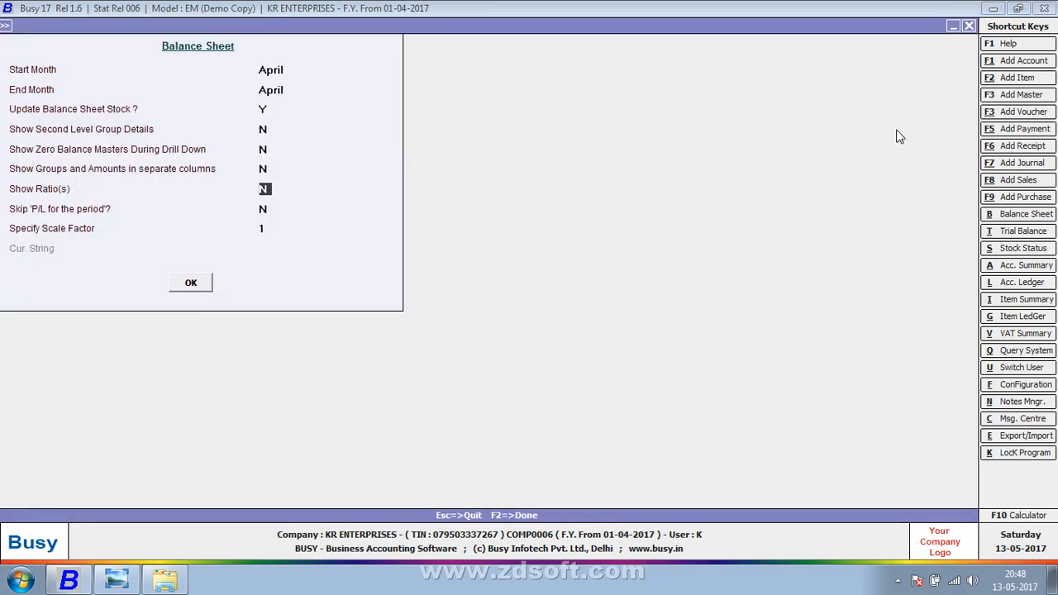
key(F2)
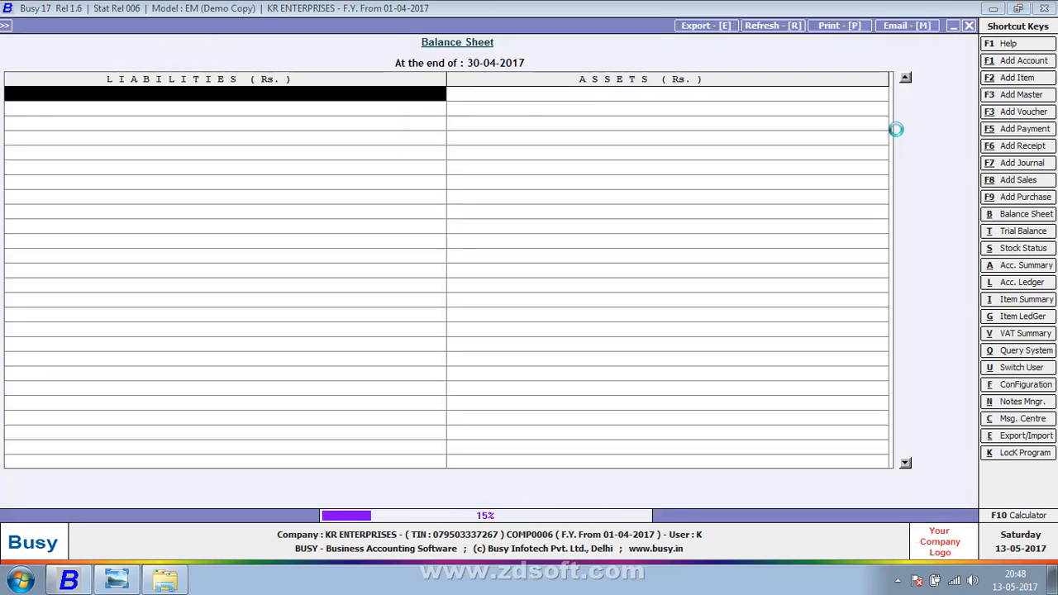
Drill down from the Balance Sheet to the Profit & Loss A/c and compare its Expenses (Indirect/Admn.) row with the photo.
key(Return)
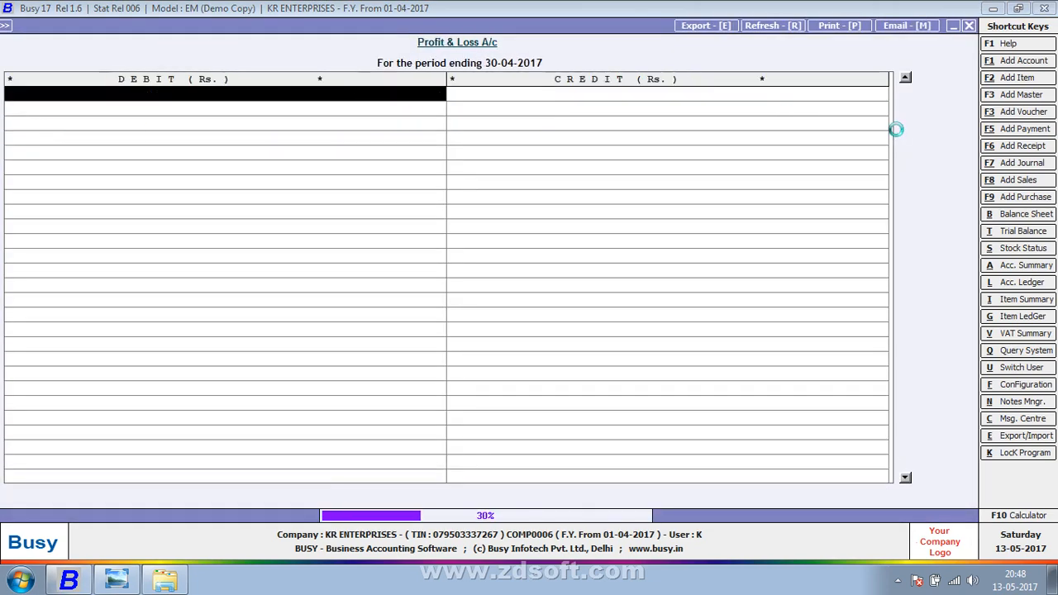
key(Down)
key(Down)
key(Down)
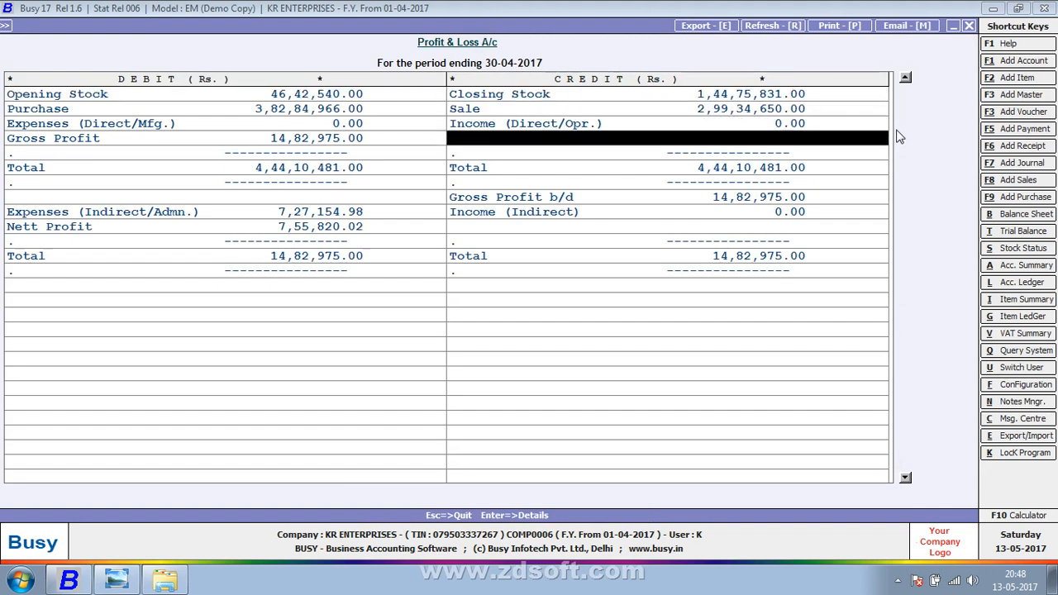
key(Left)
key(Down)
key(Down)
key(Down)
key(Down)
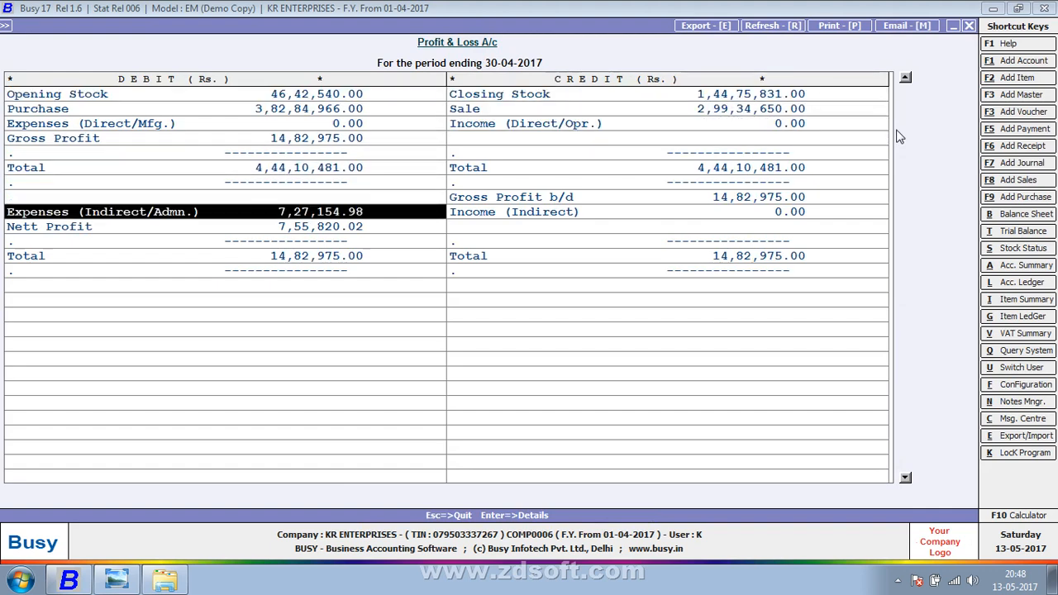
key(alt+Tab)
Compare the Nett Profit row of the Profit & Loss A/c with the net profit and Short and Excess entries in the photo.
key(alt+Tab)
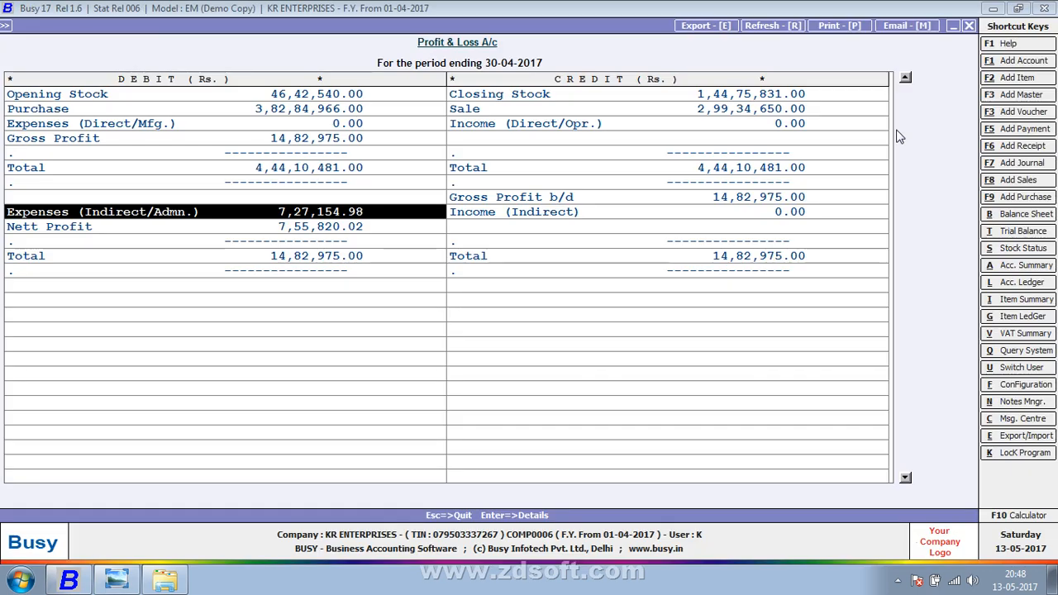
key(Down)
key(alt+Tab)
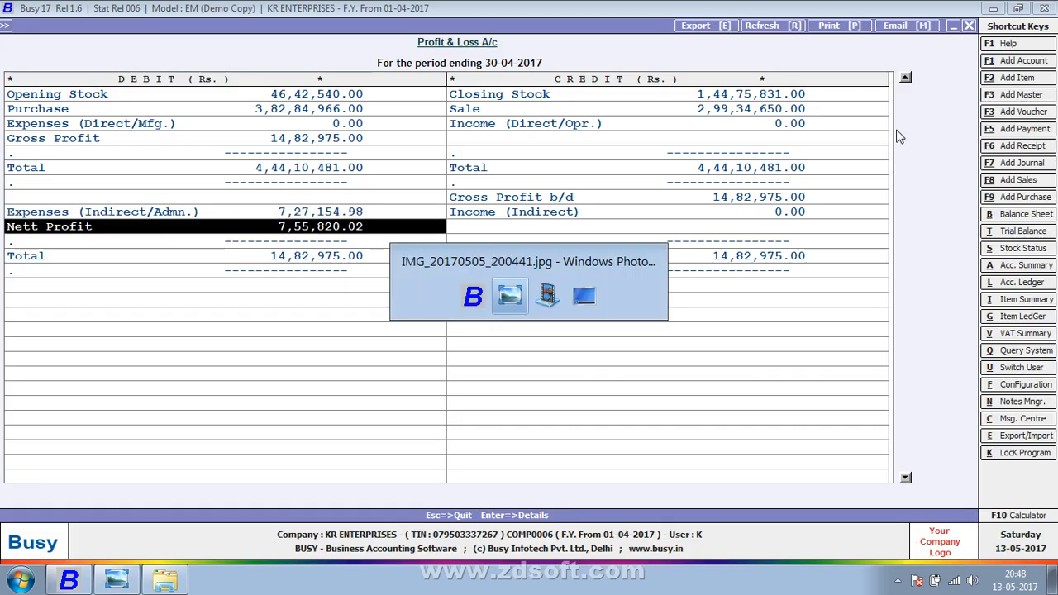
key(alt+Tab)
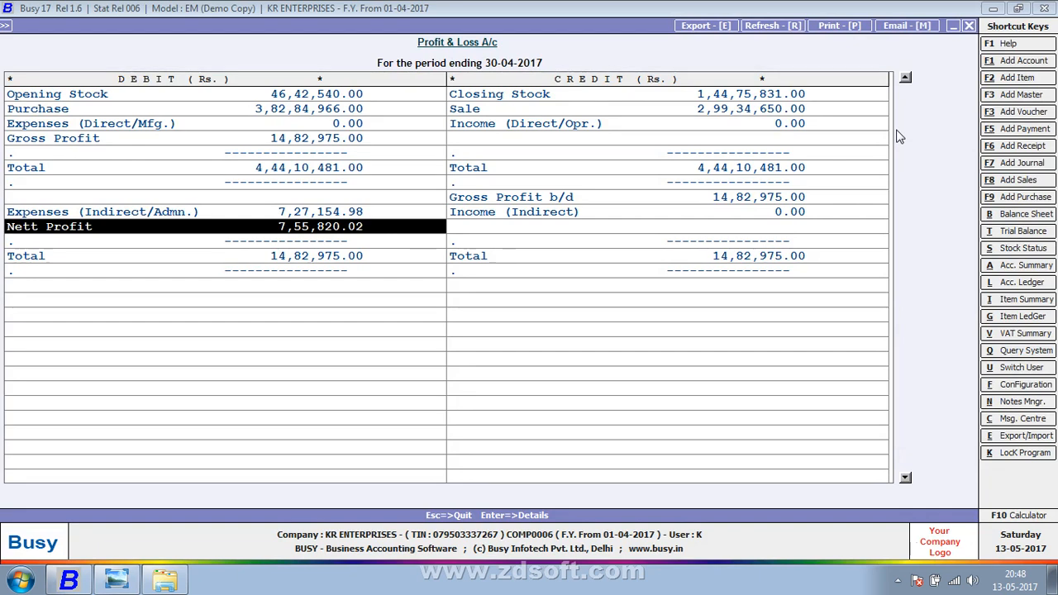
key(alt+Tab)
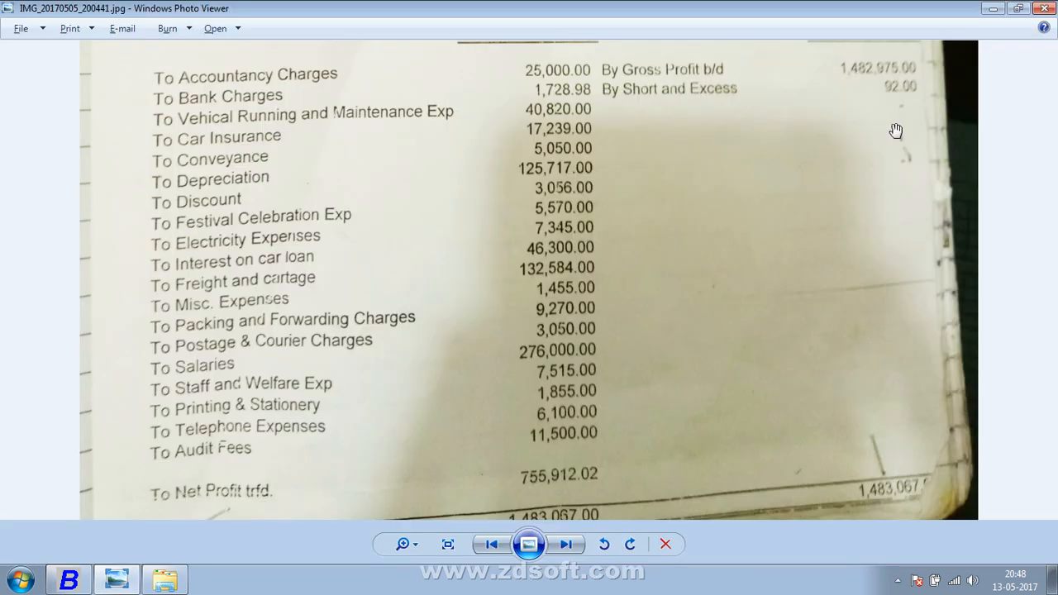
key(alt+Tab)
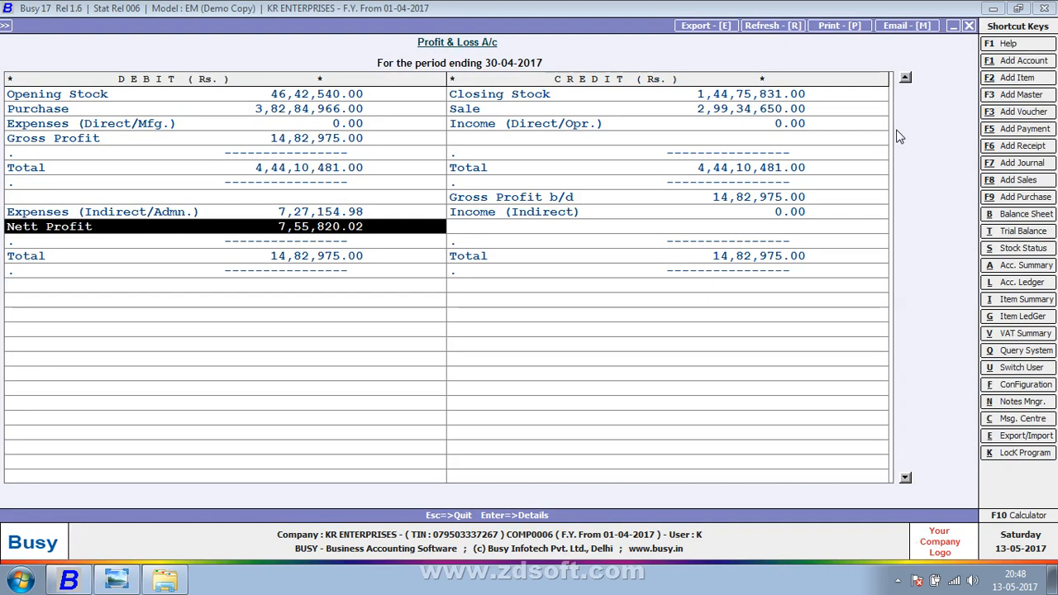
Select the Short And Excess account in the Account Ledger options and open its master for modification.
key(alt+l)
text(sh)
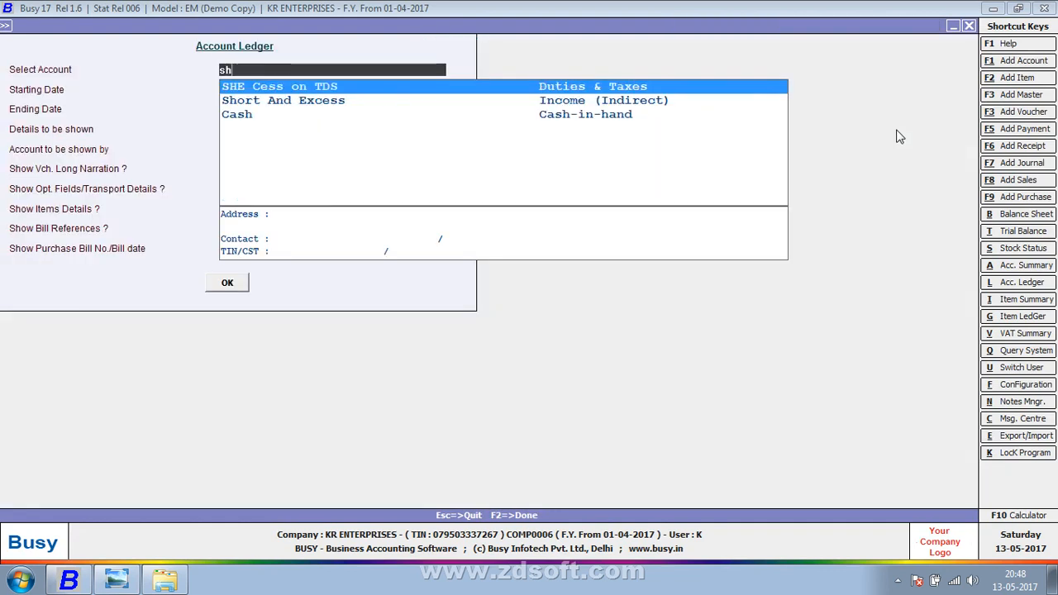
text(or)
key(Return)
key(alt+m)
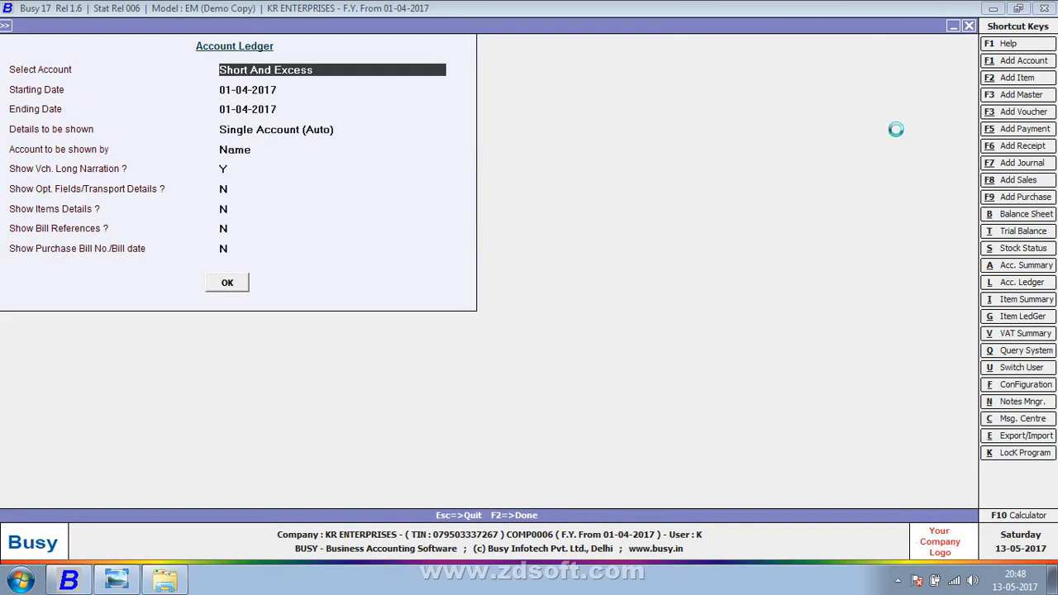
Set Short And Excess's opening balance to 92.00 credit, save the master and return to the Profit & Loss A/c.
key(Return)
key(Return)
key(Return)
key(Return)
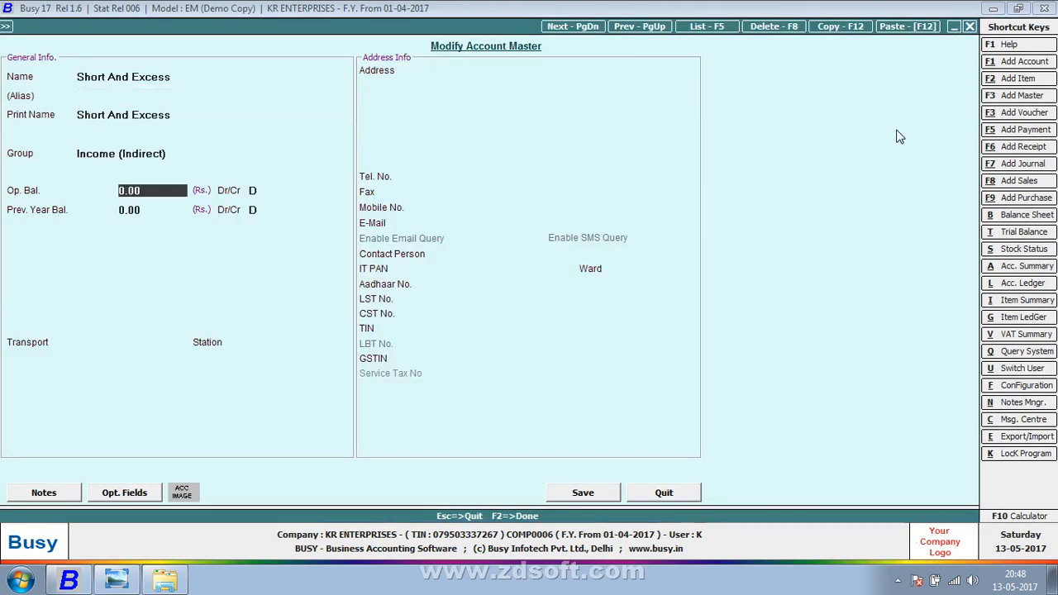
text(92)
key(Return)
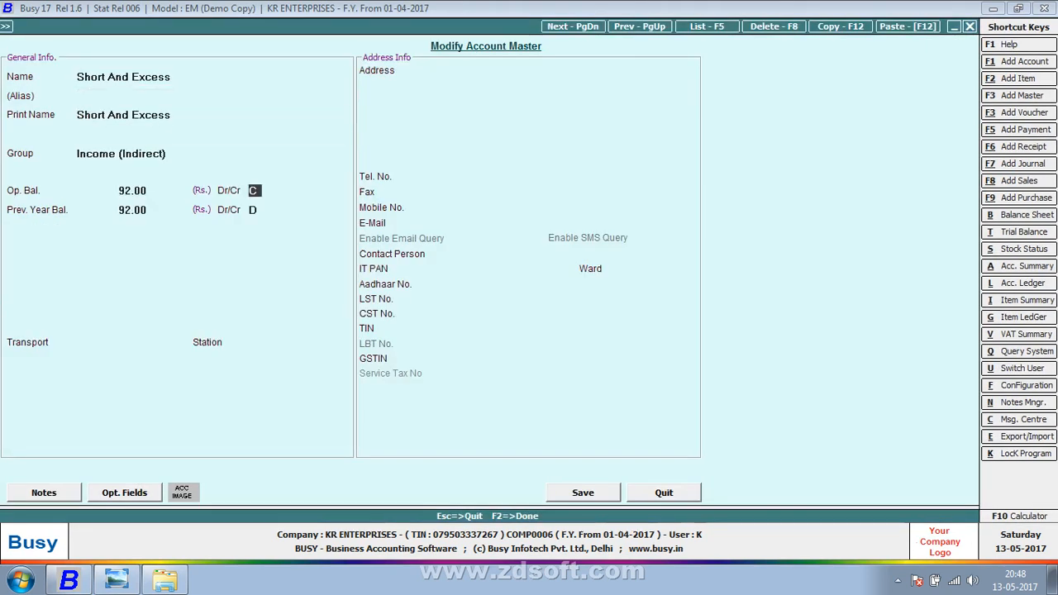
key(Return)
key(F2)
key(Return)
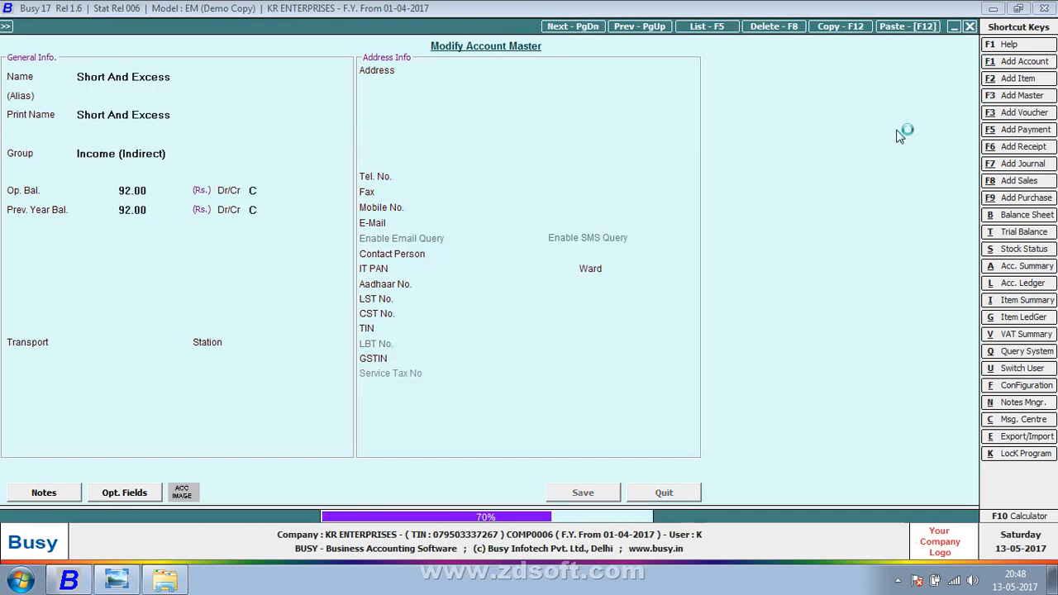
key(Escape)
Review the refreshed Profit & Loss A/c rows from Purchase down to Nett Profit.
key(Down)
key(Down)
key(Down)
key(Down)
key(Down)
key(Down)
key(Down)
key(Down)
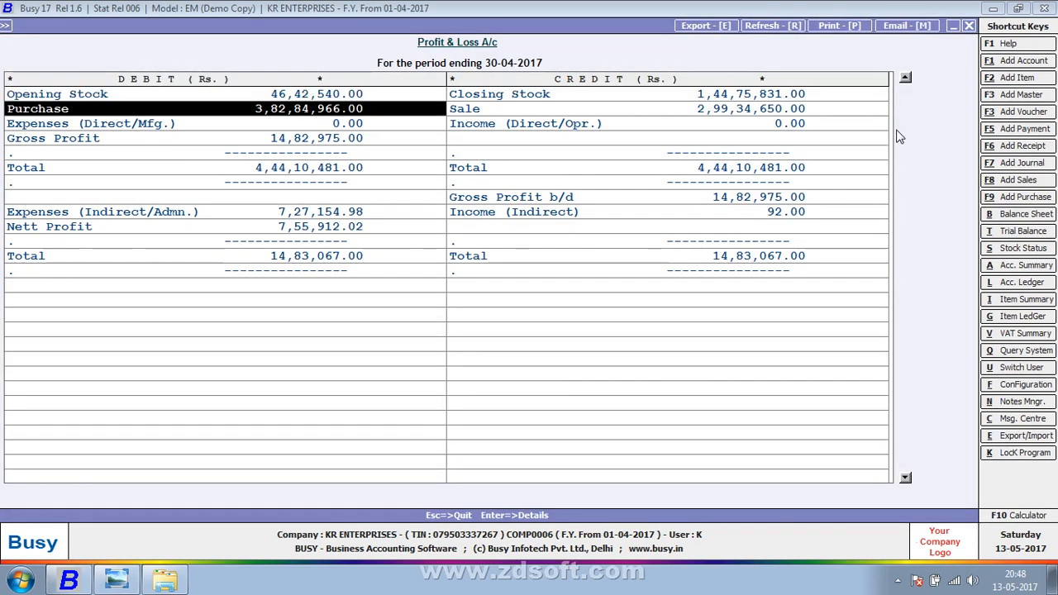
key(Down)
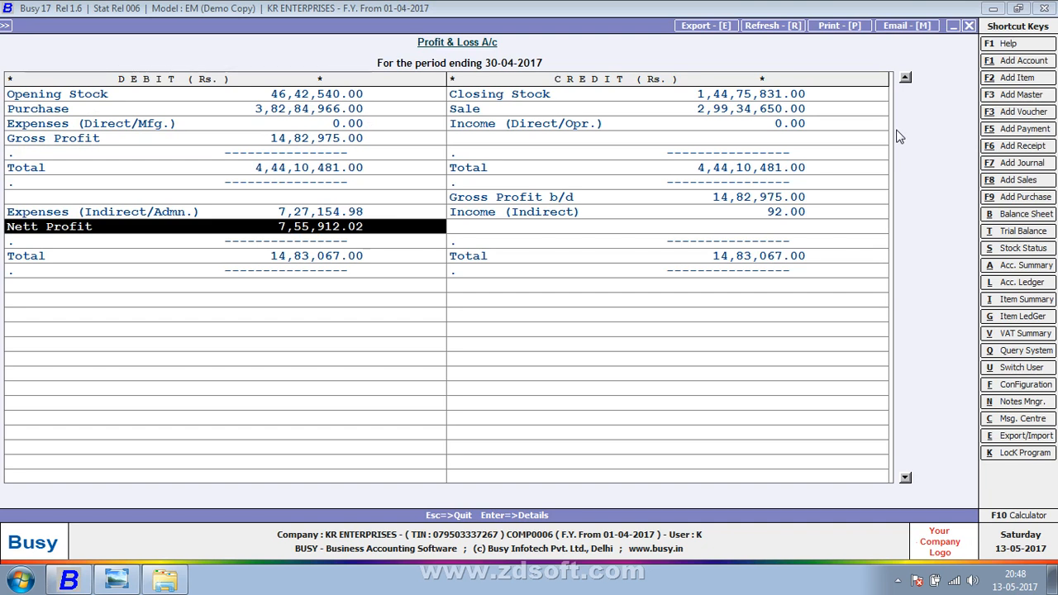
key(Up)
key(Up)
key(Up)
key(Up)
key(Up)
key(Up)
key(Up)
key(Up)
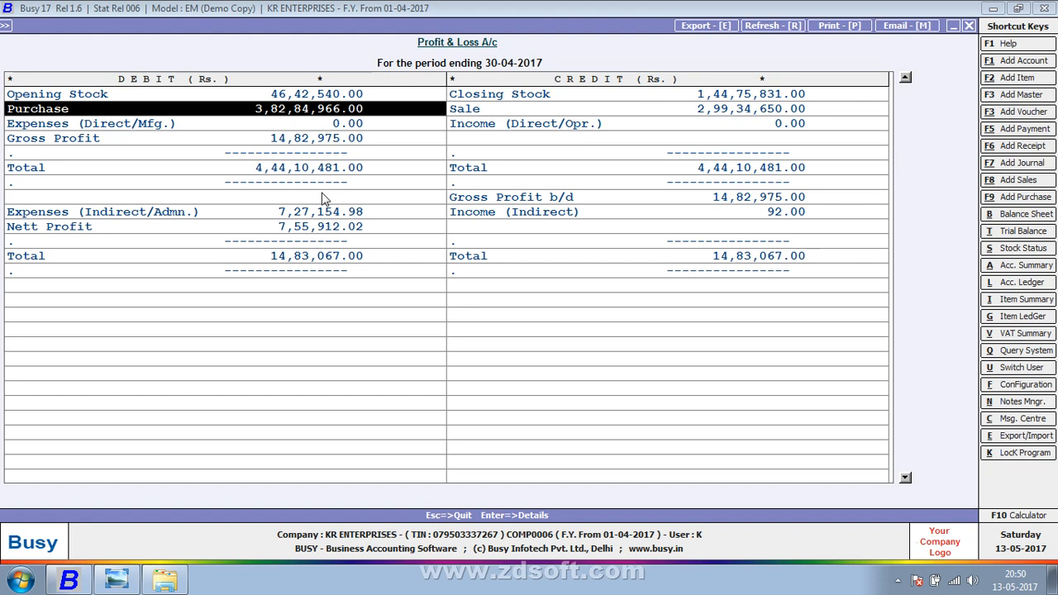
Preview the Profit & Loss A/c printout for April with the default options, check it through to the totals, and close it.
key(alt+p)
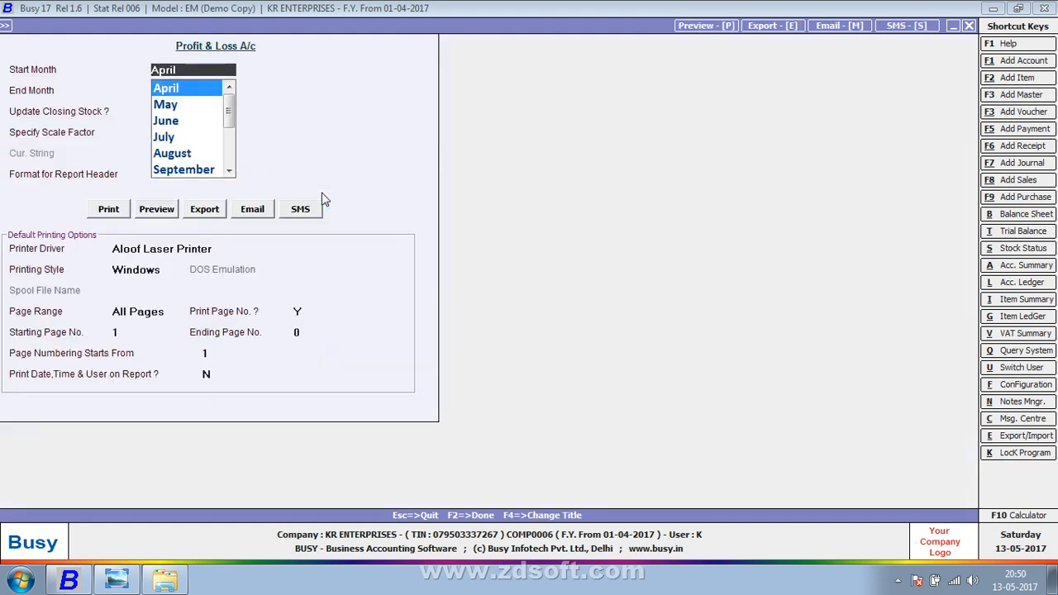
key(F2)
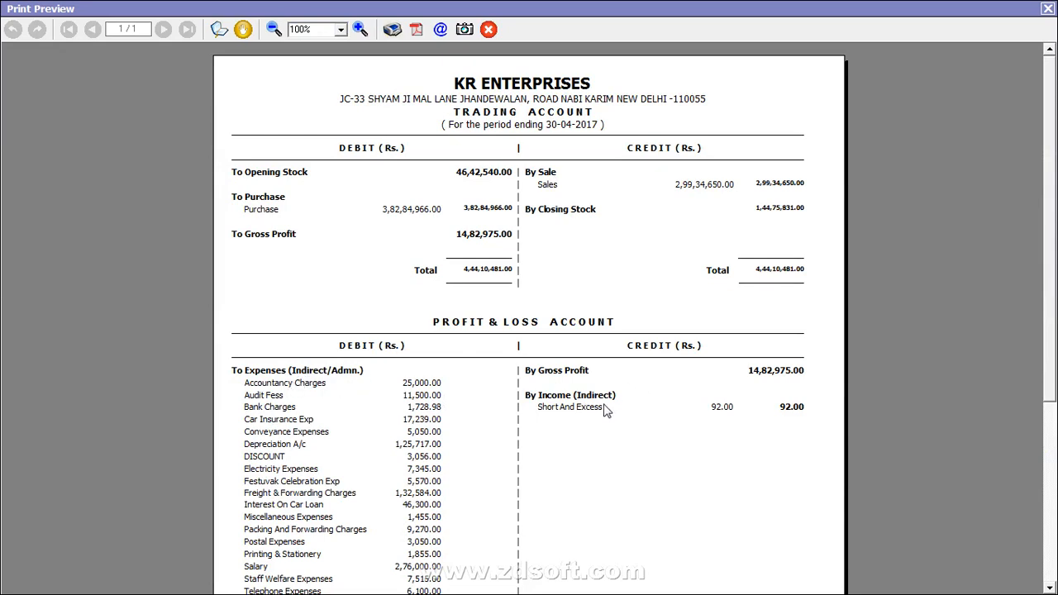
drag(1051, 134, 1047, 265)
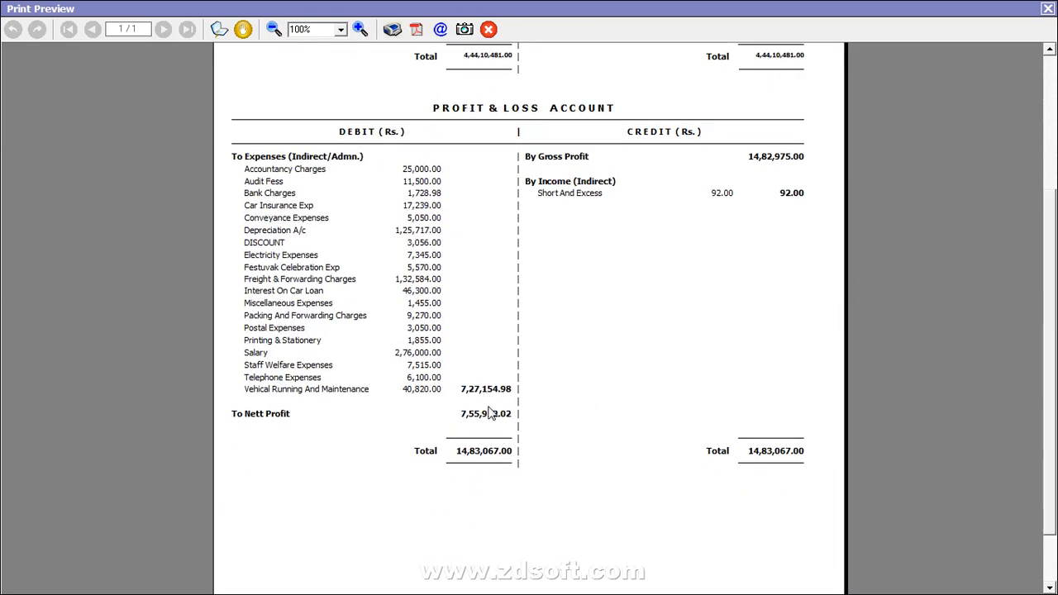
click(1048, 10)
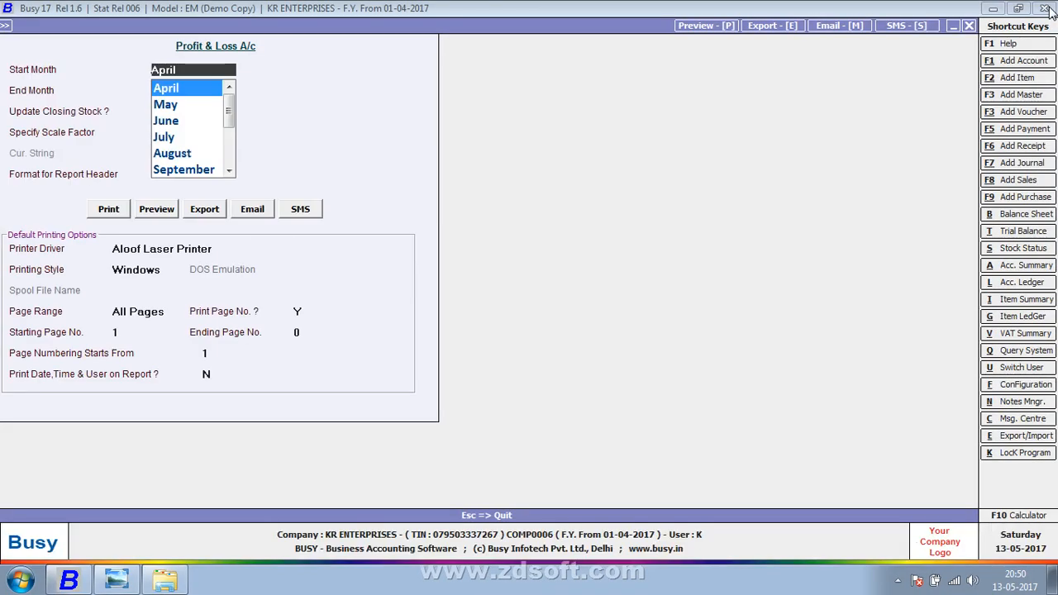
key(Escape)
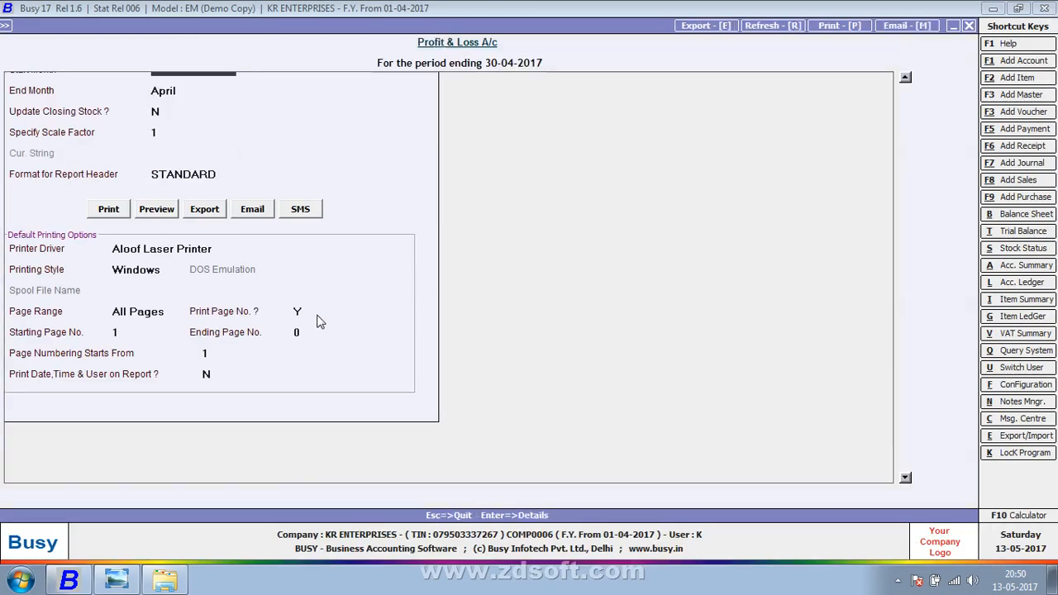
Close the Profit & Loss A/c and Balance Sheet reports and return to the main menu.
key(Escape)
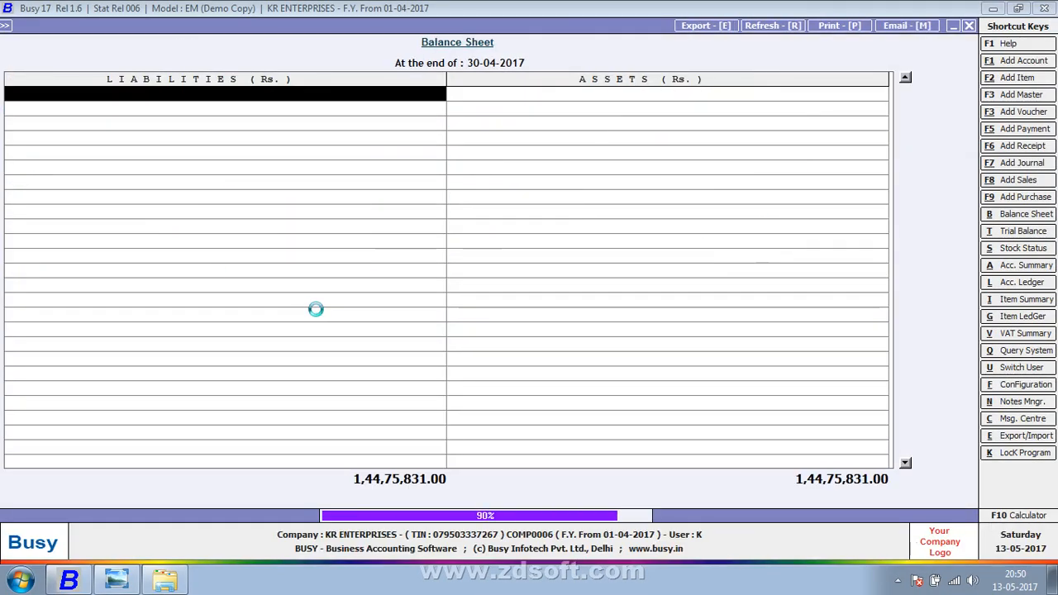
key(Escape)
key(Escape)
key(Escape)
key(Escape)
key(Escape)
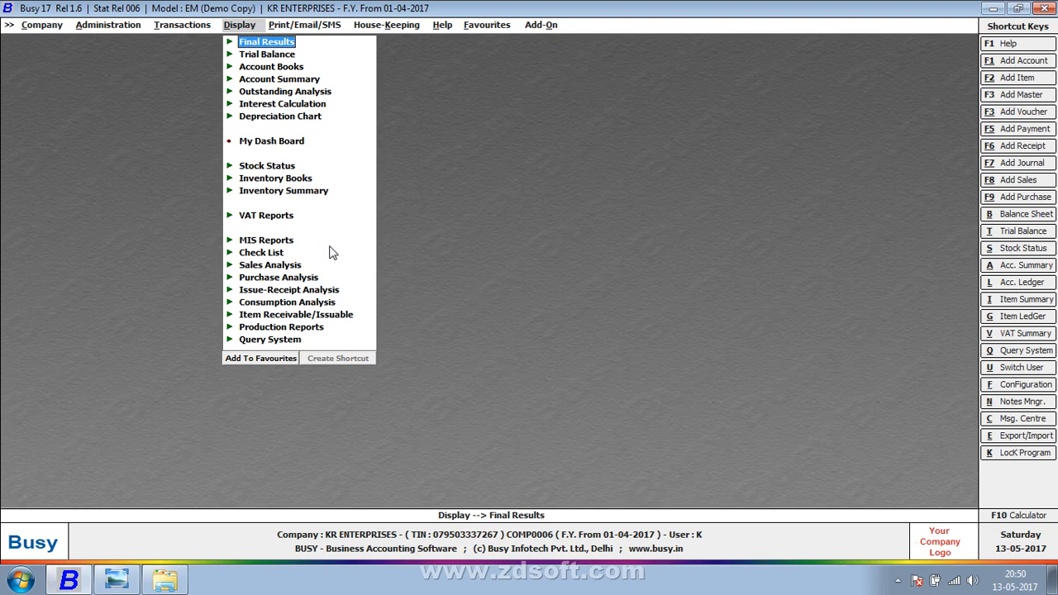
right_click(304, 583)
click(411, 514)
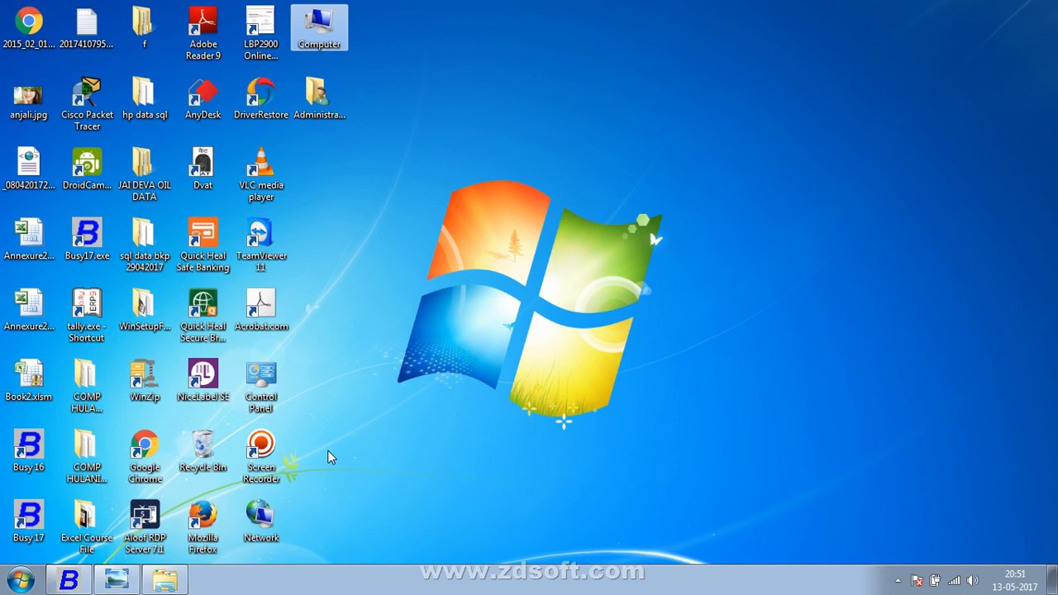
click(897, 580)
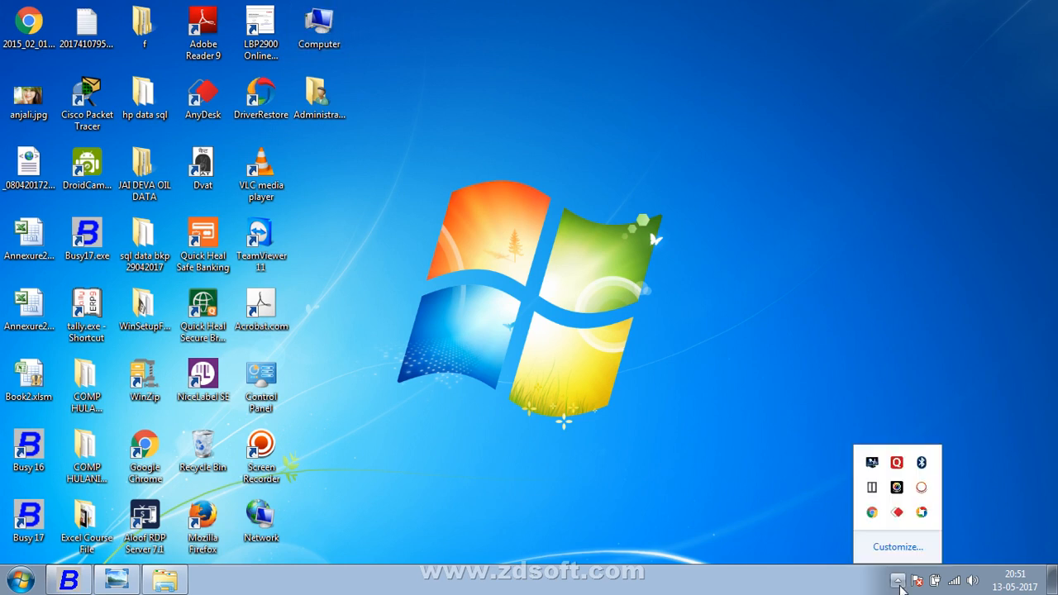
click(897, 488)
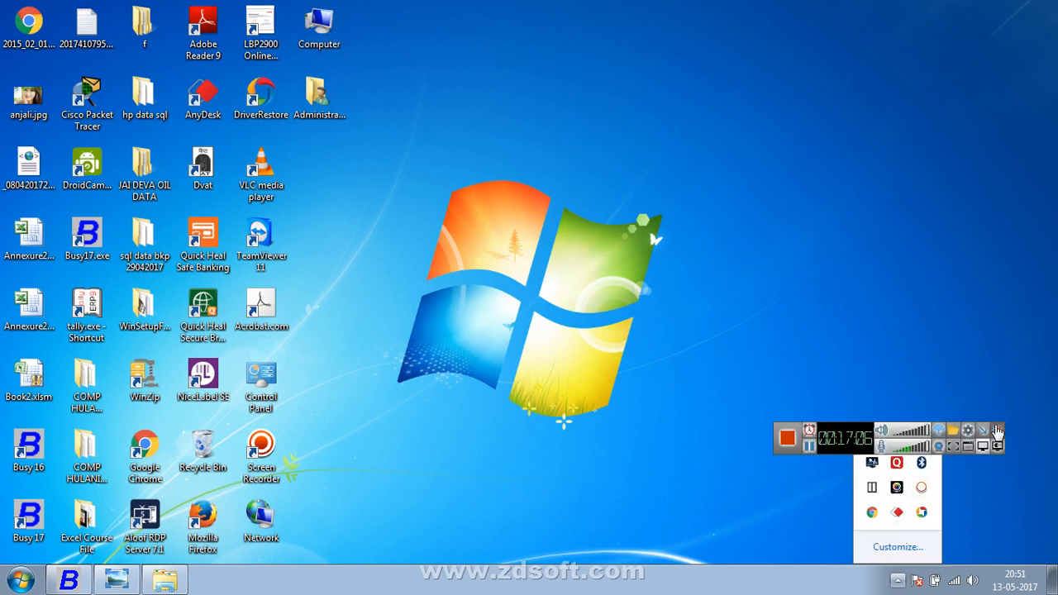